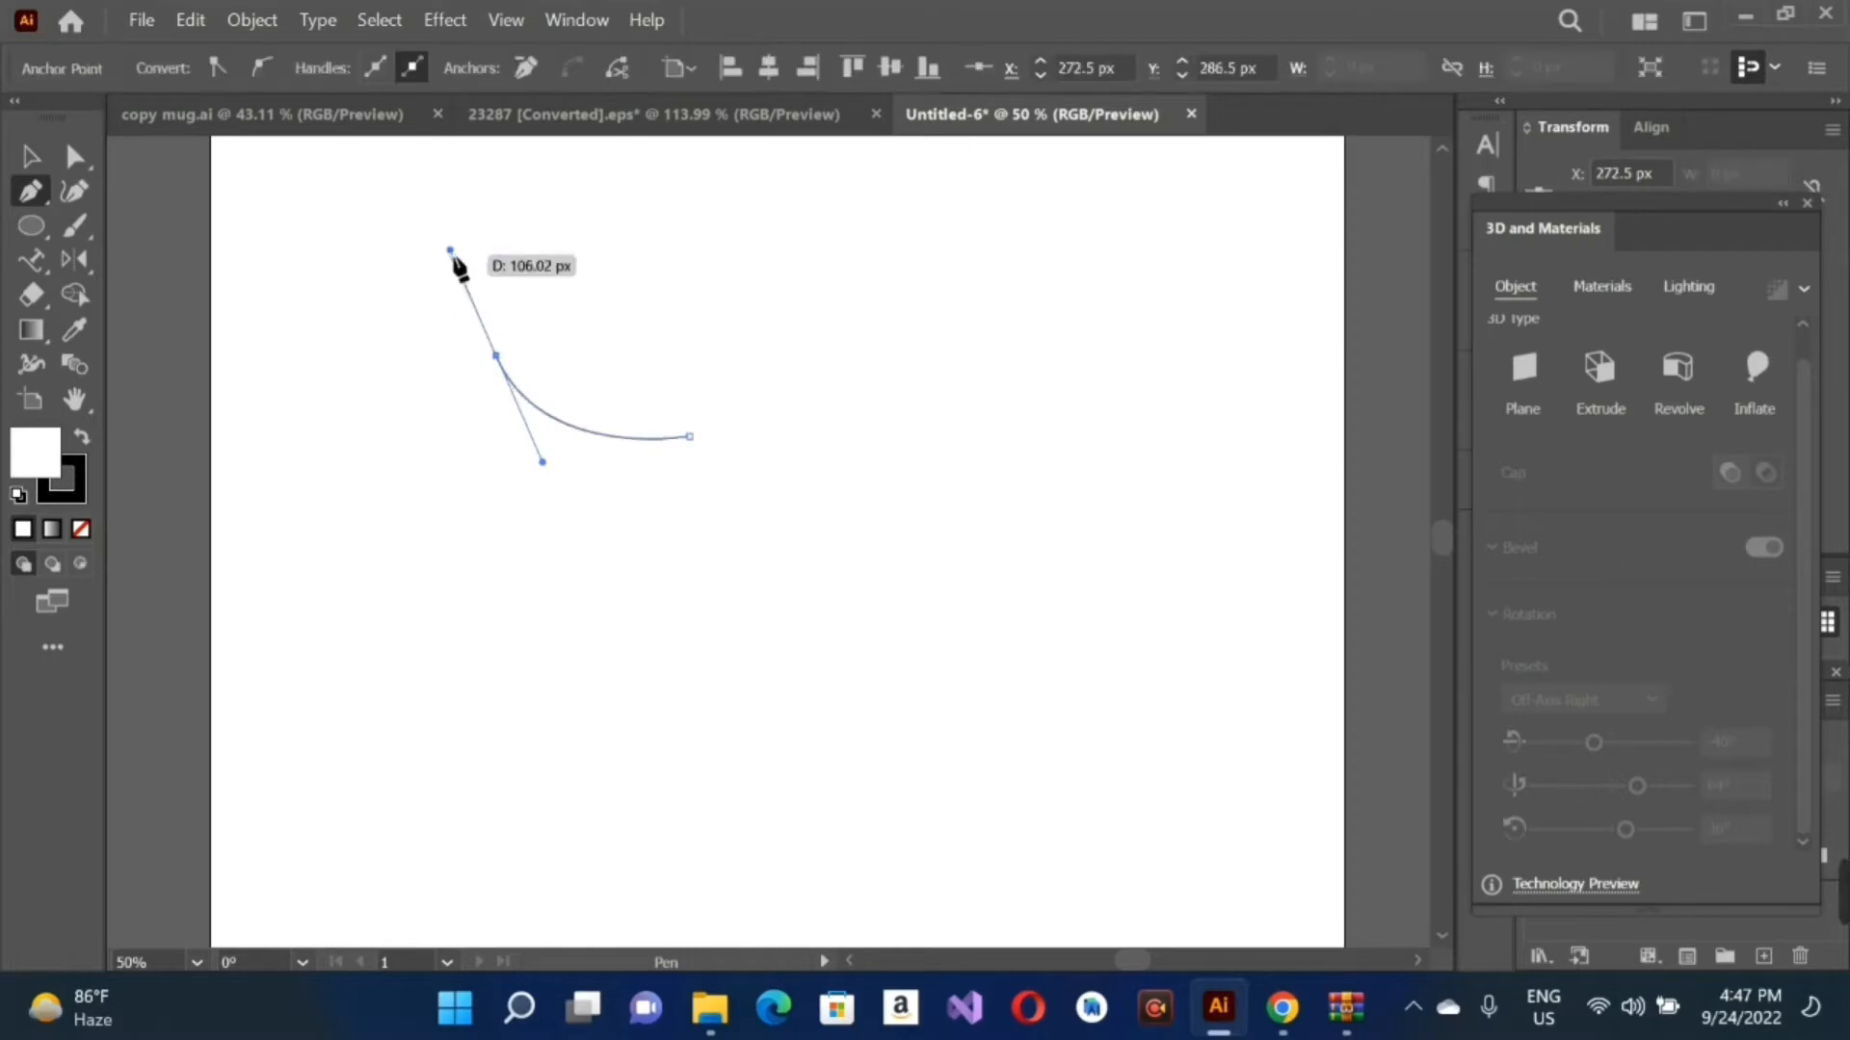
Step: Finish the half-mug profile with a straight vertical side about 338 px long and a curved base about 184 px wide
scroll(468, 590, "up", 20)
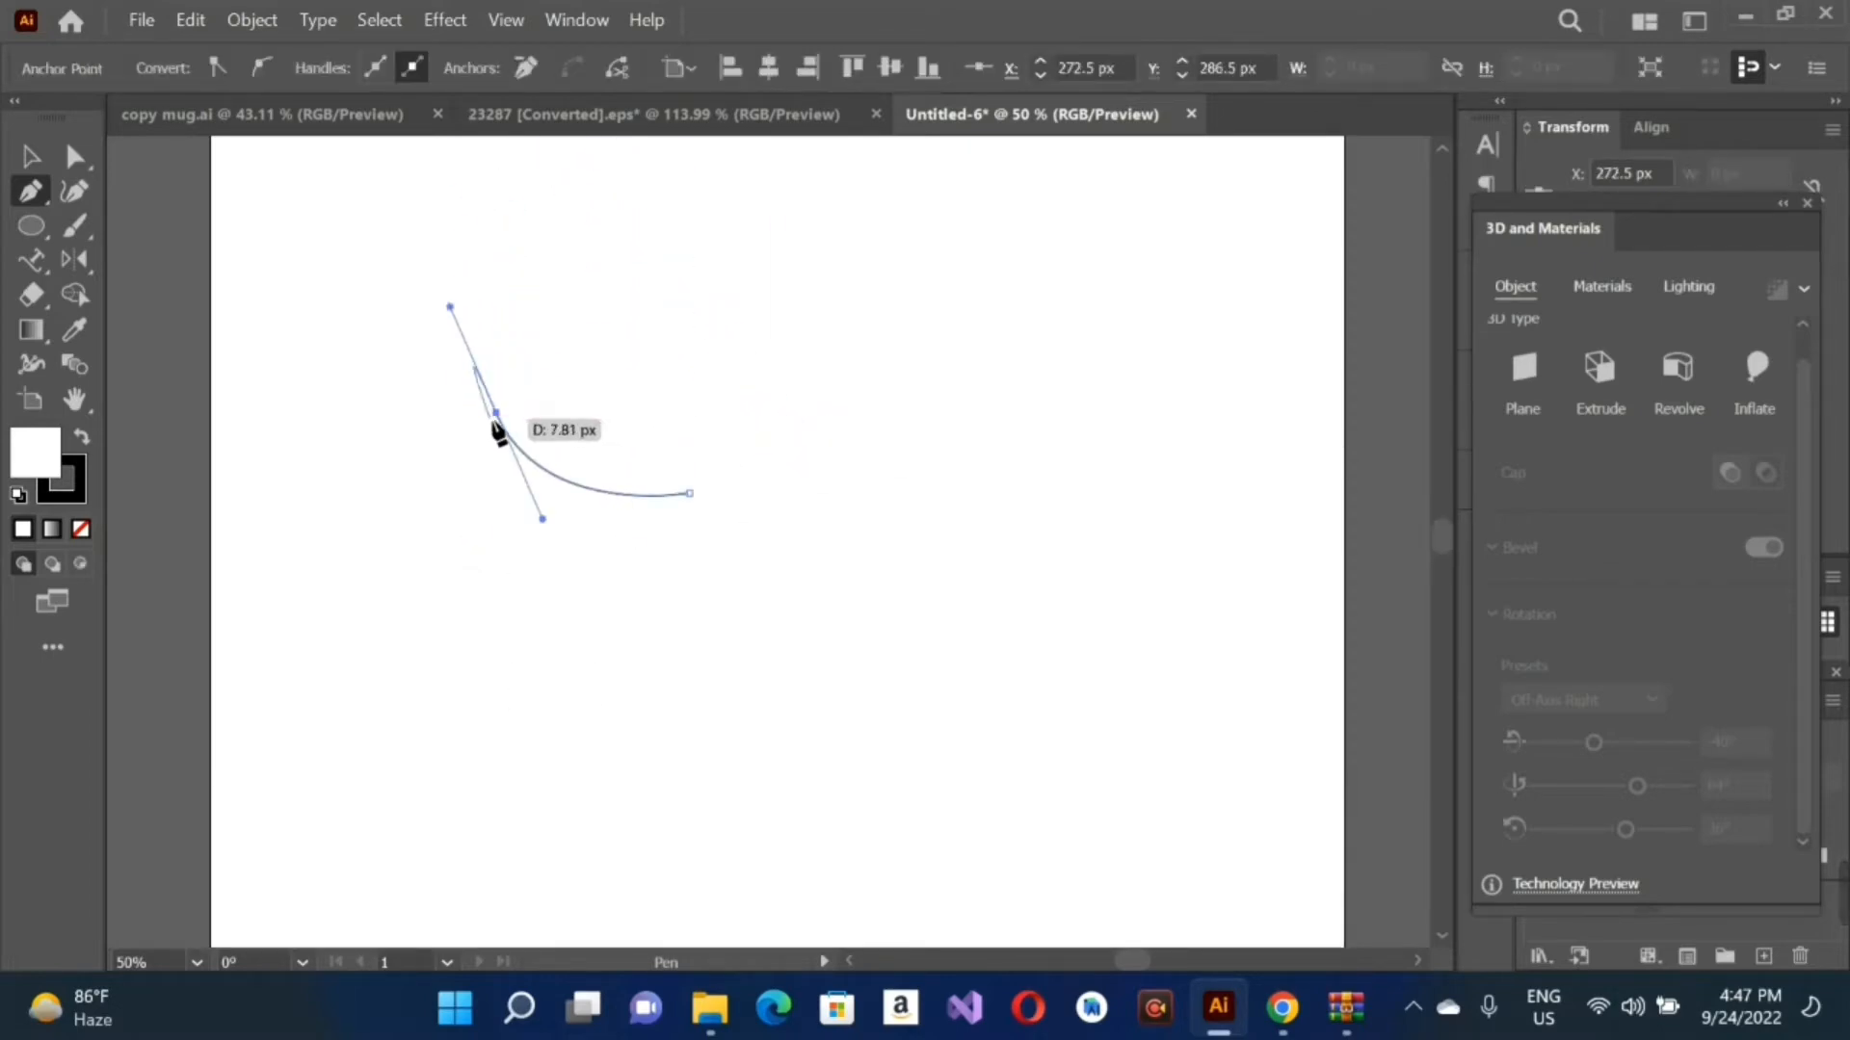
left_click(497, 413)
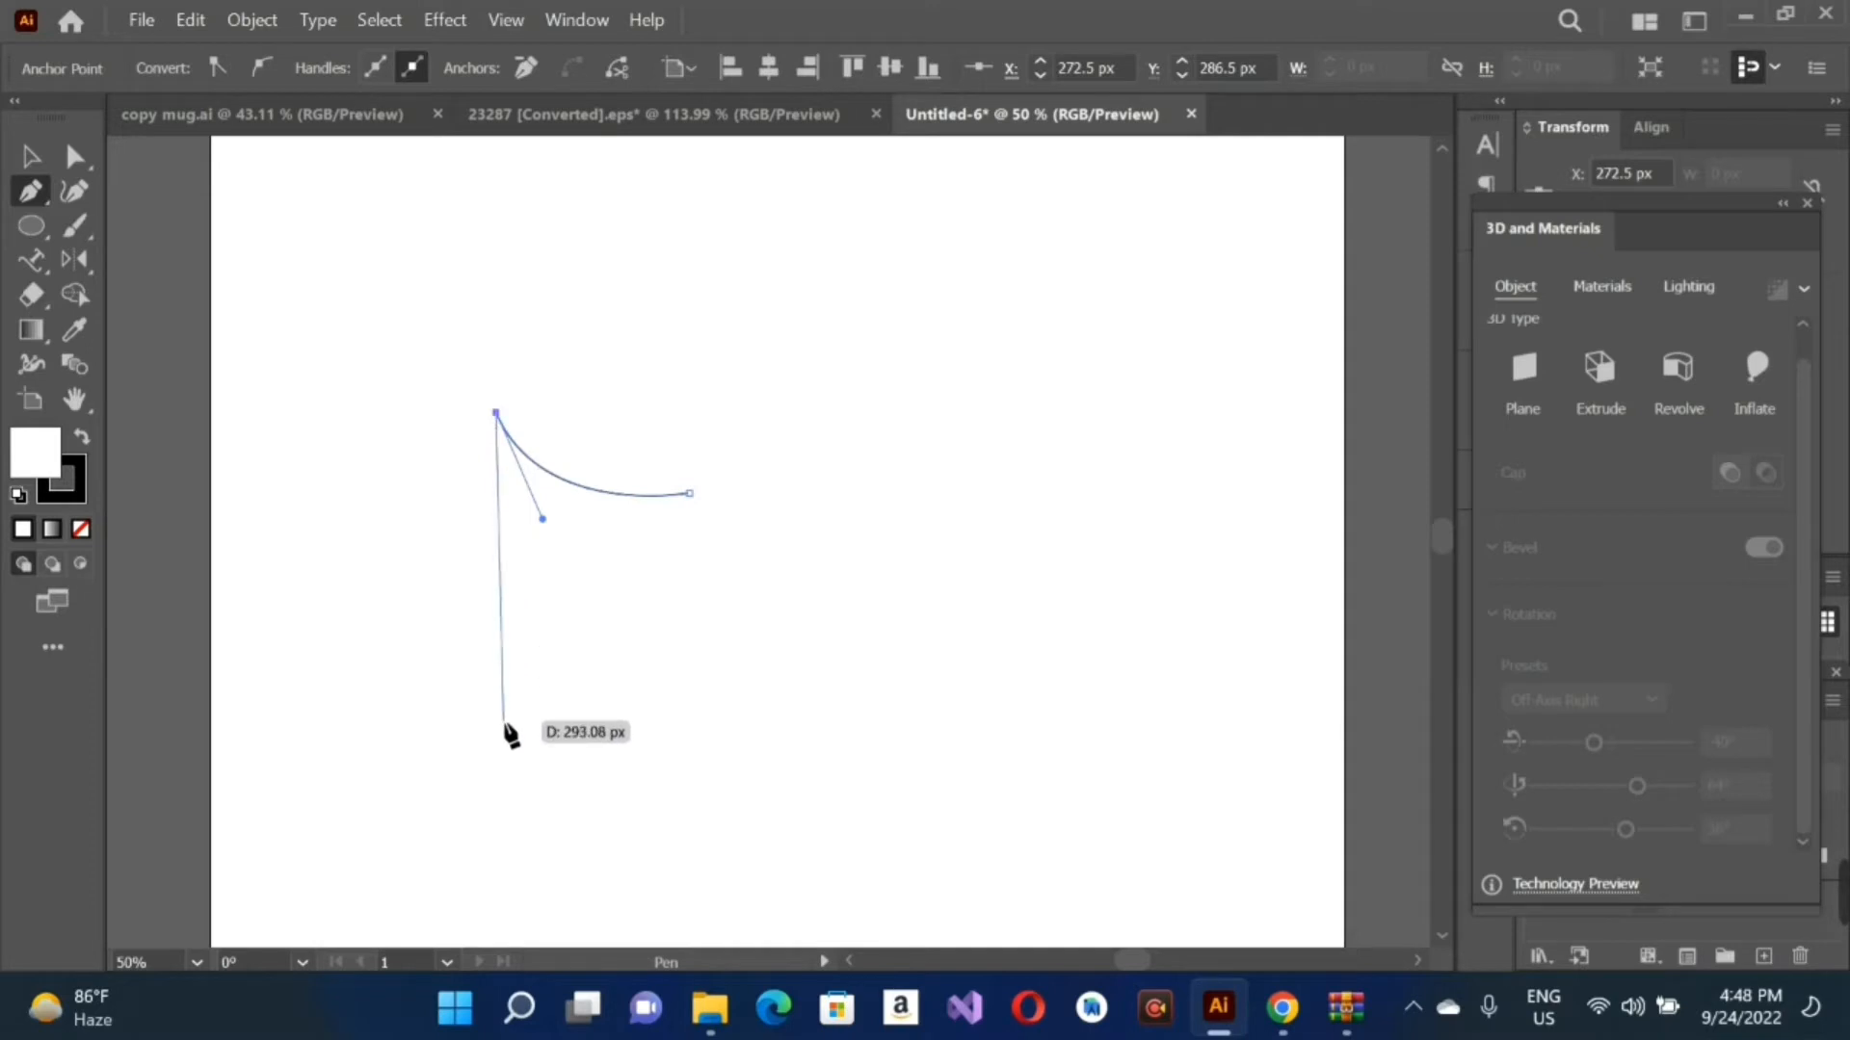
left_click(496, 768)
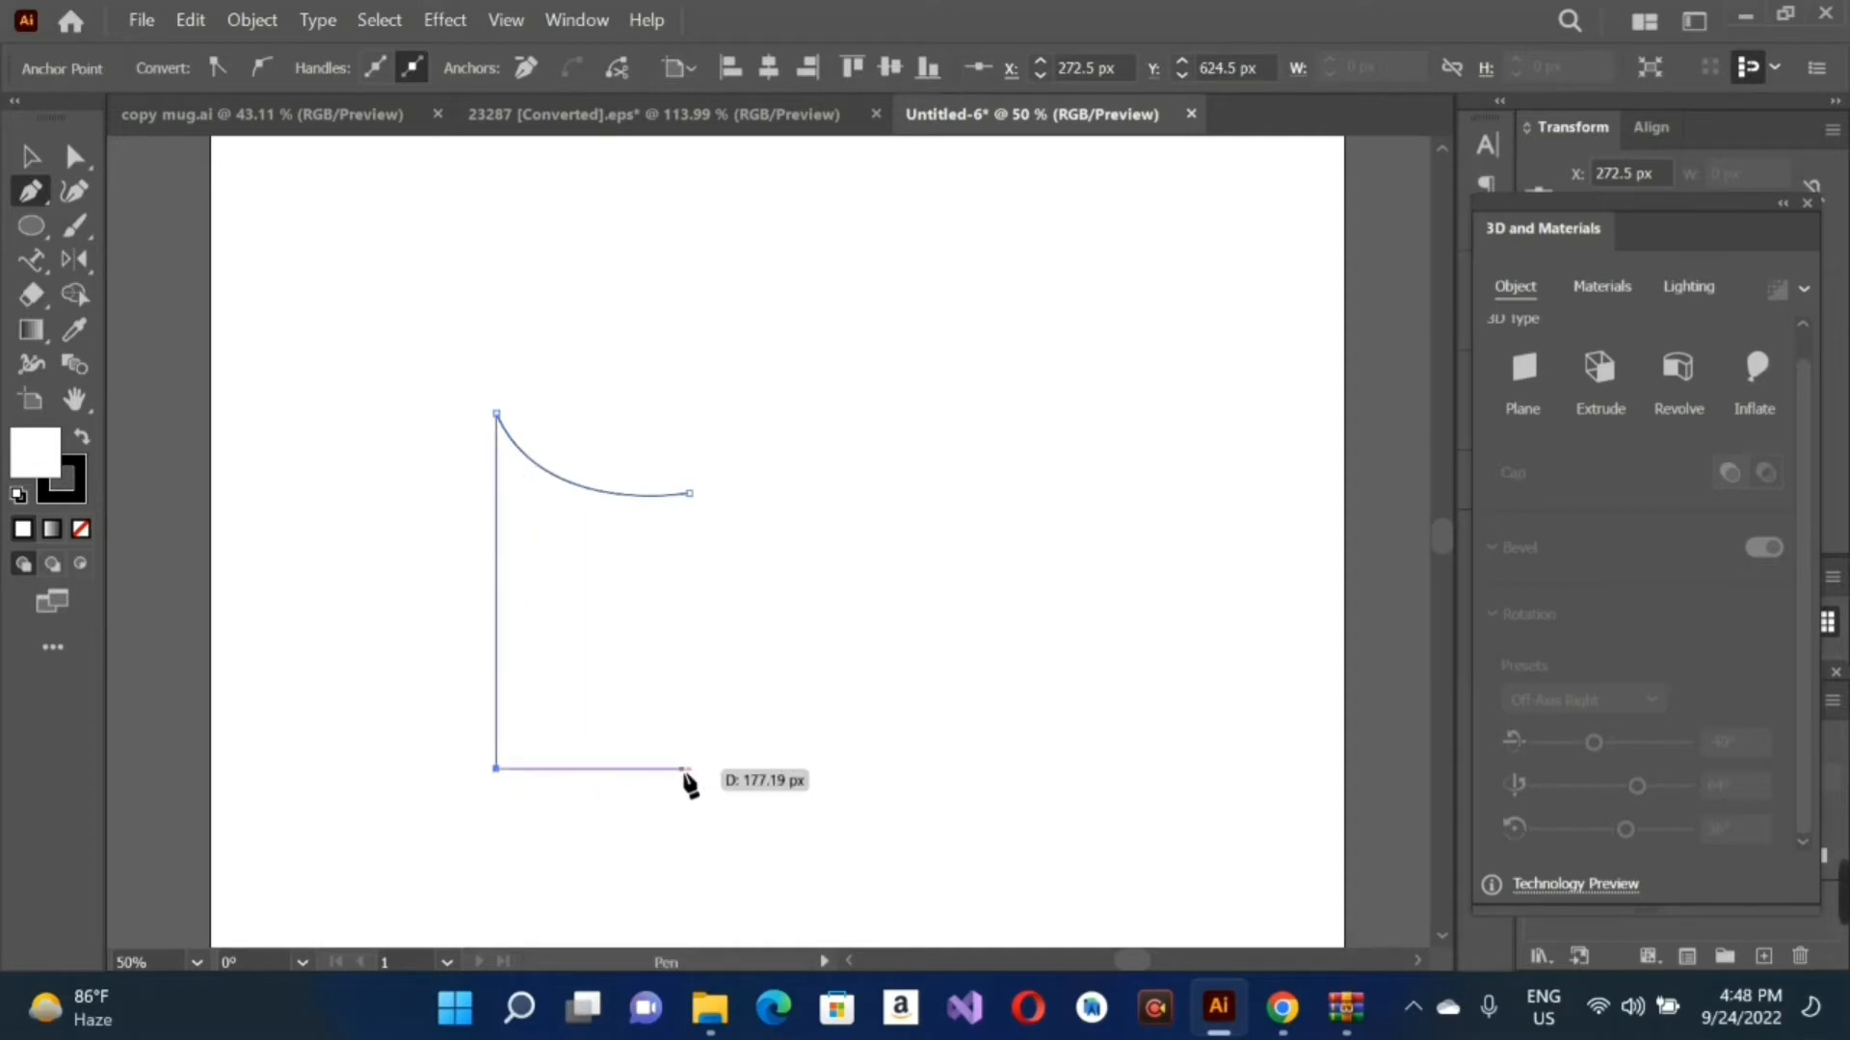
left_click_drag(689, 769, 753, 742)
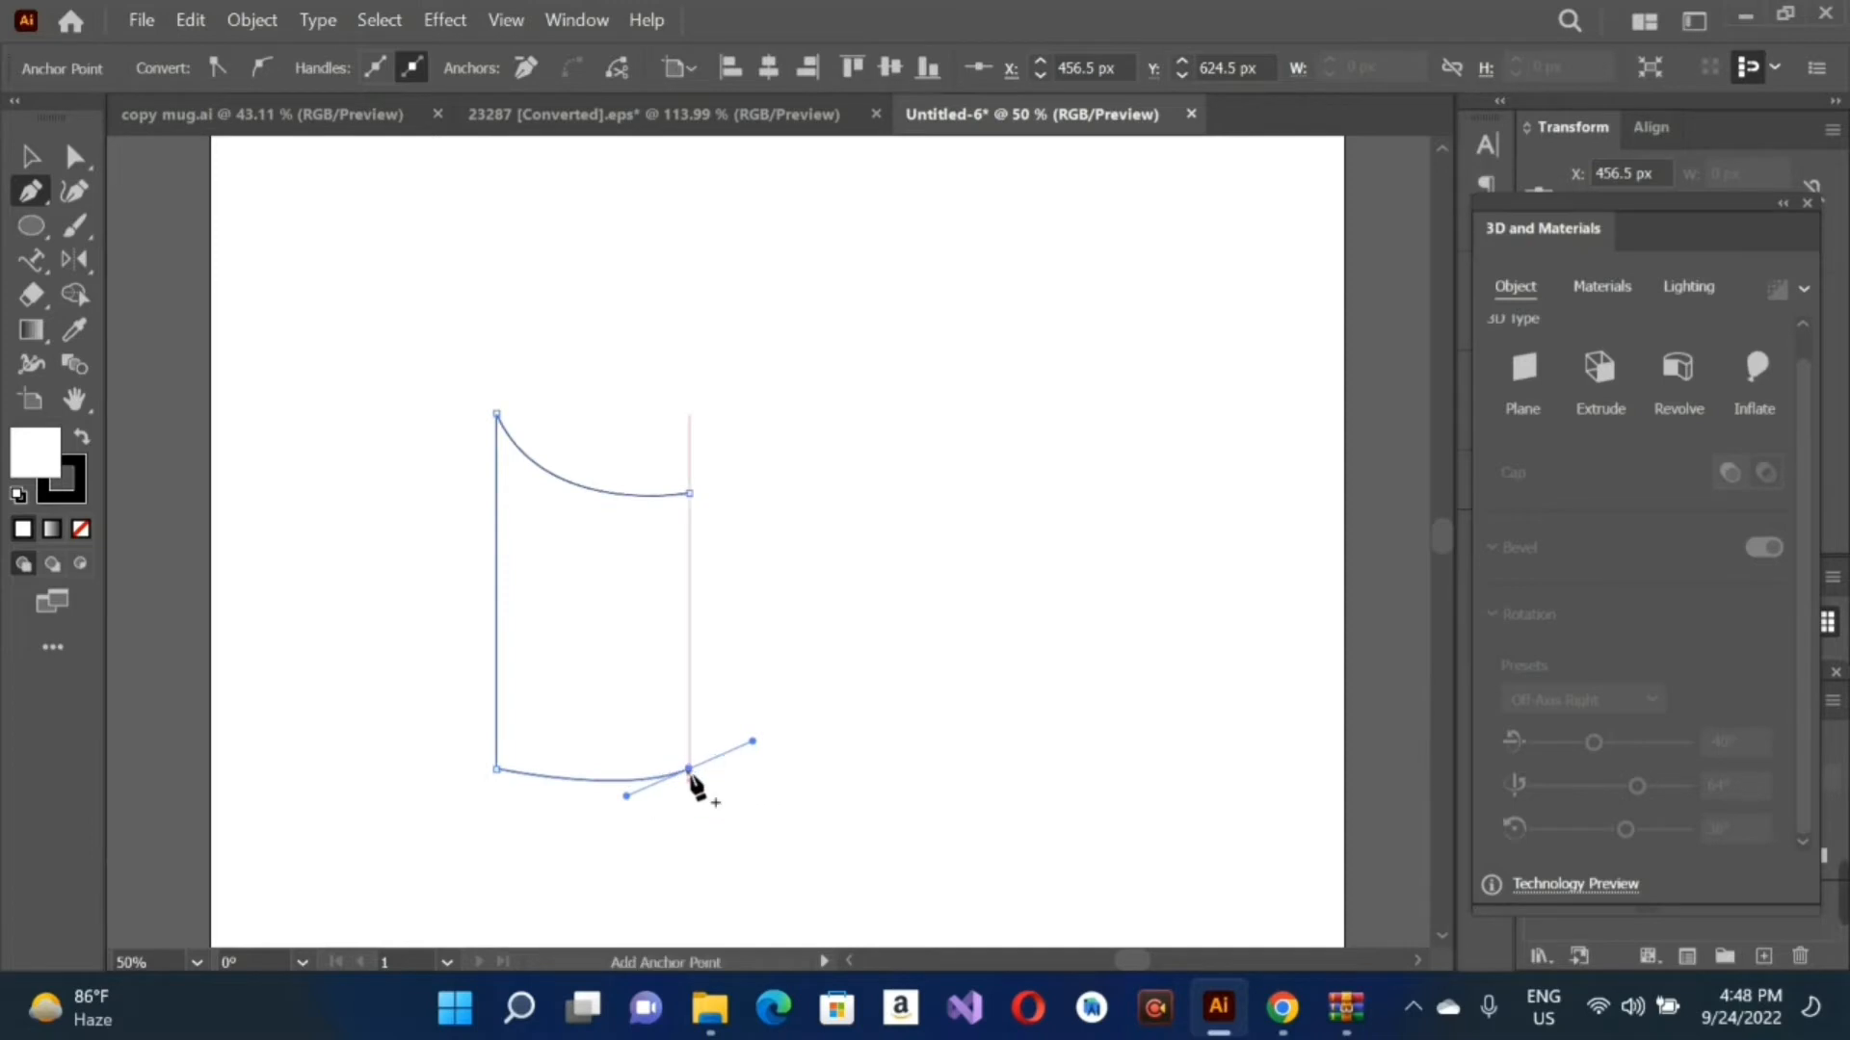
key("v")
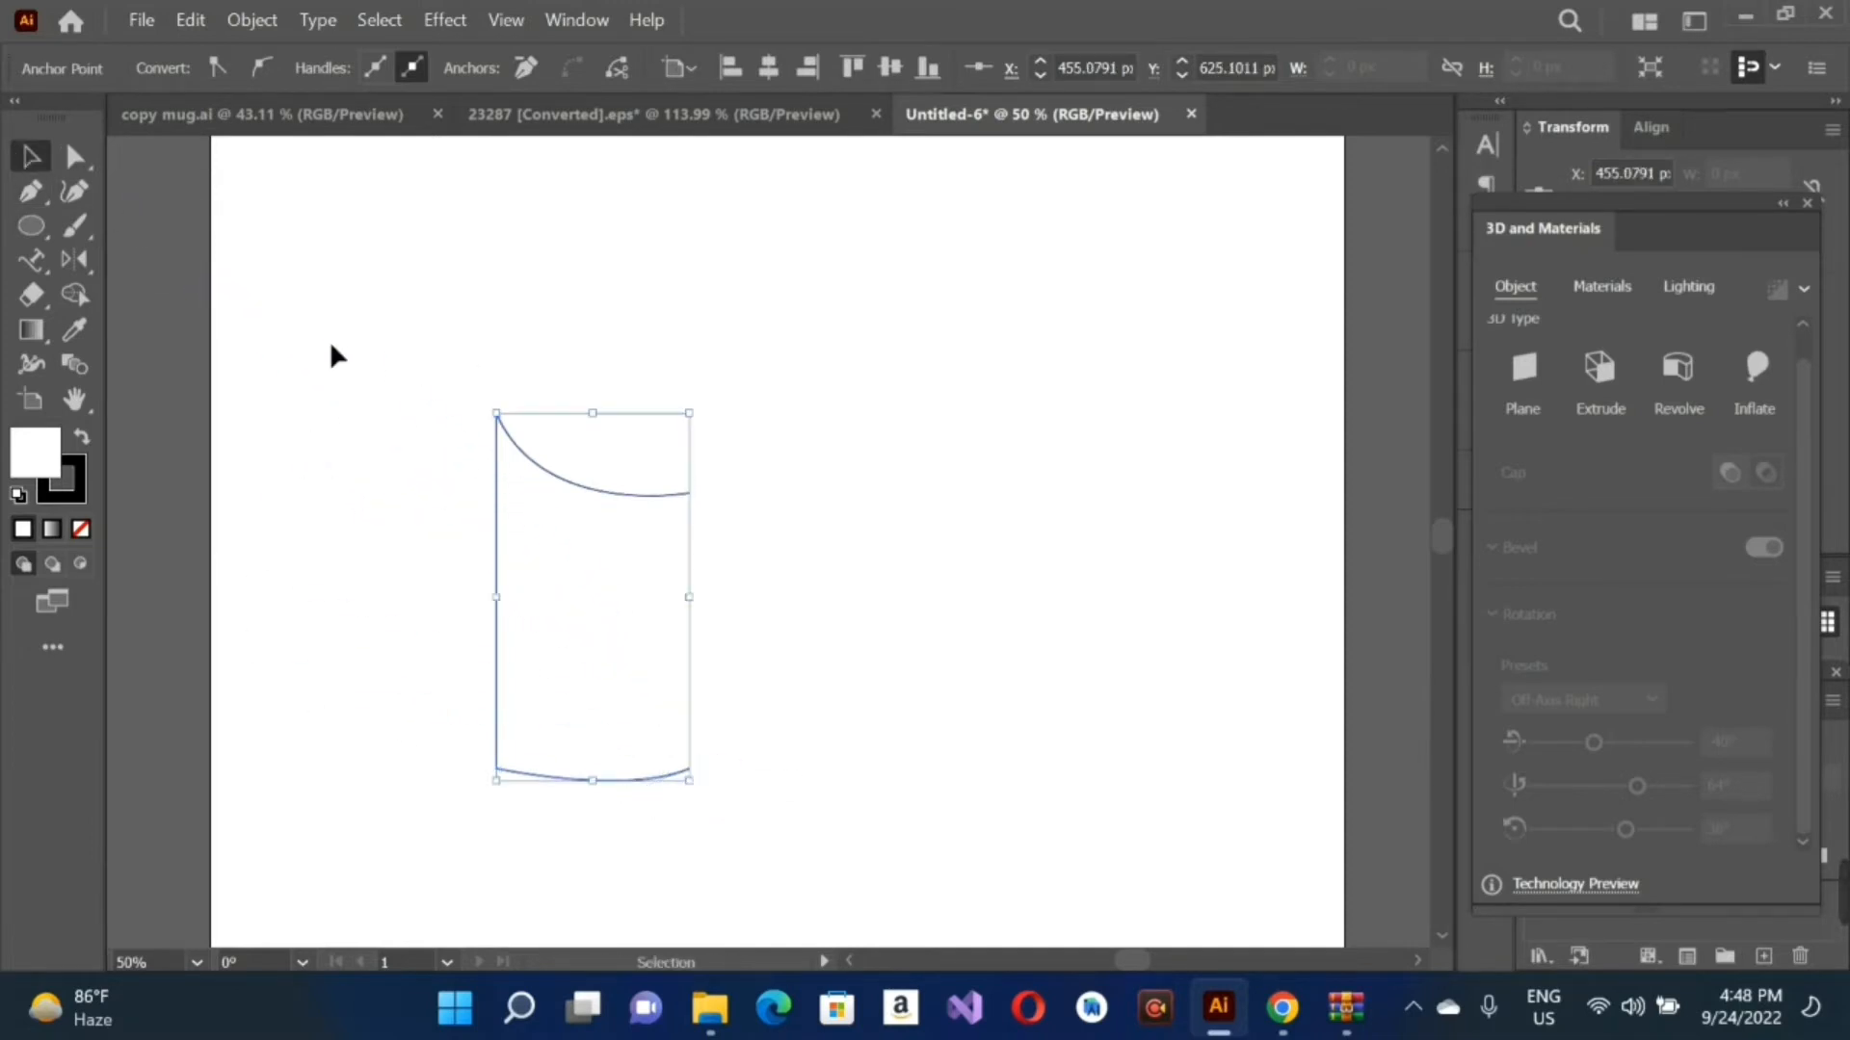
Step: Select the mug profile path and set its stroke weight to 10 pt
left_click(330, 346)
left_click_drag(342, 363, 814, 967)
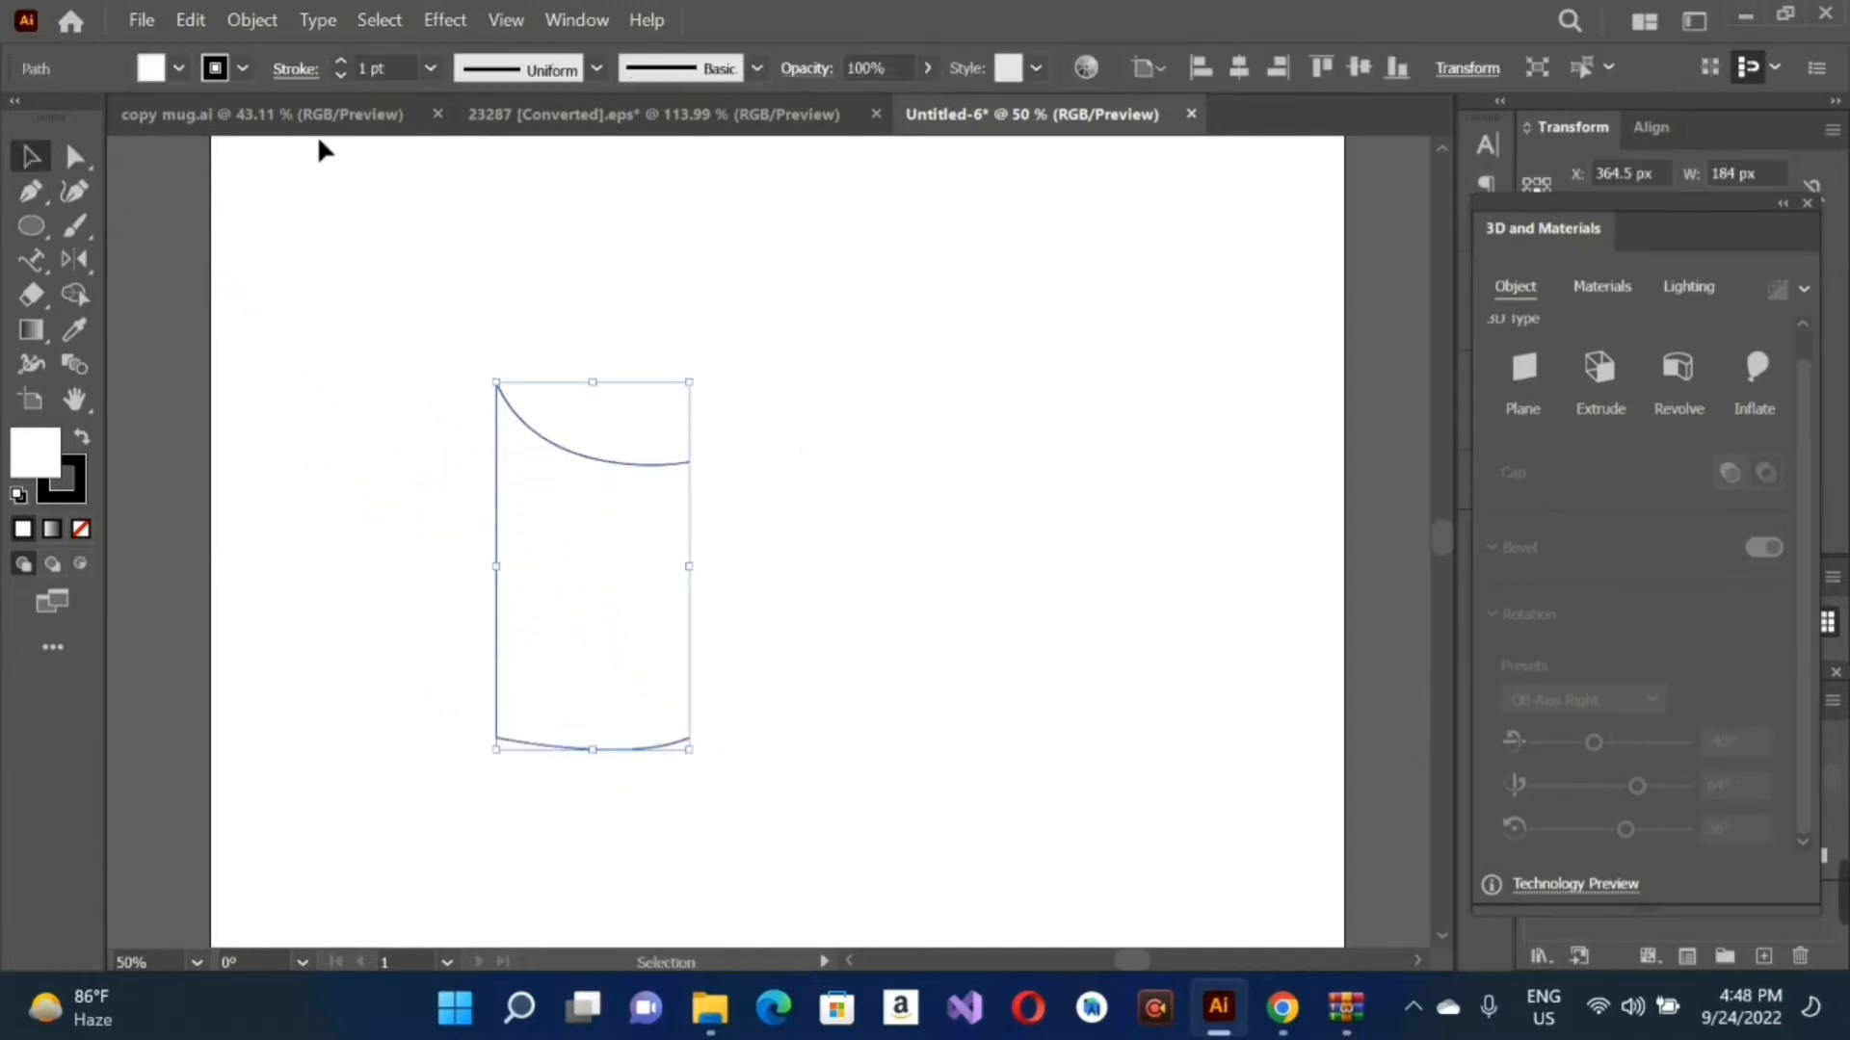
left_click(429, 69)
left_click(496, 481)
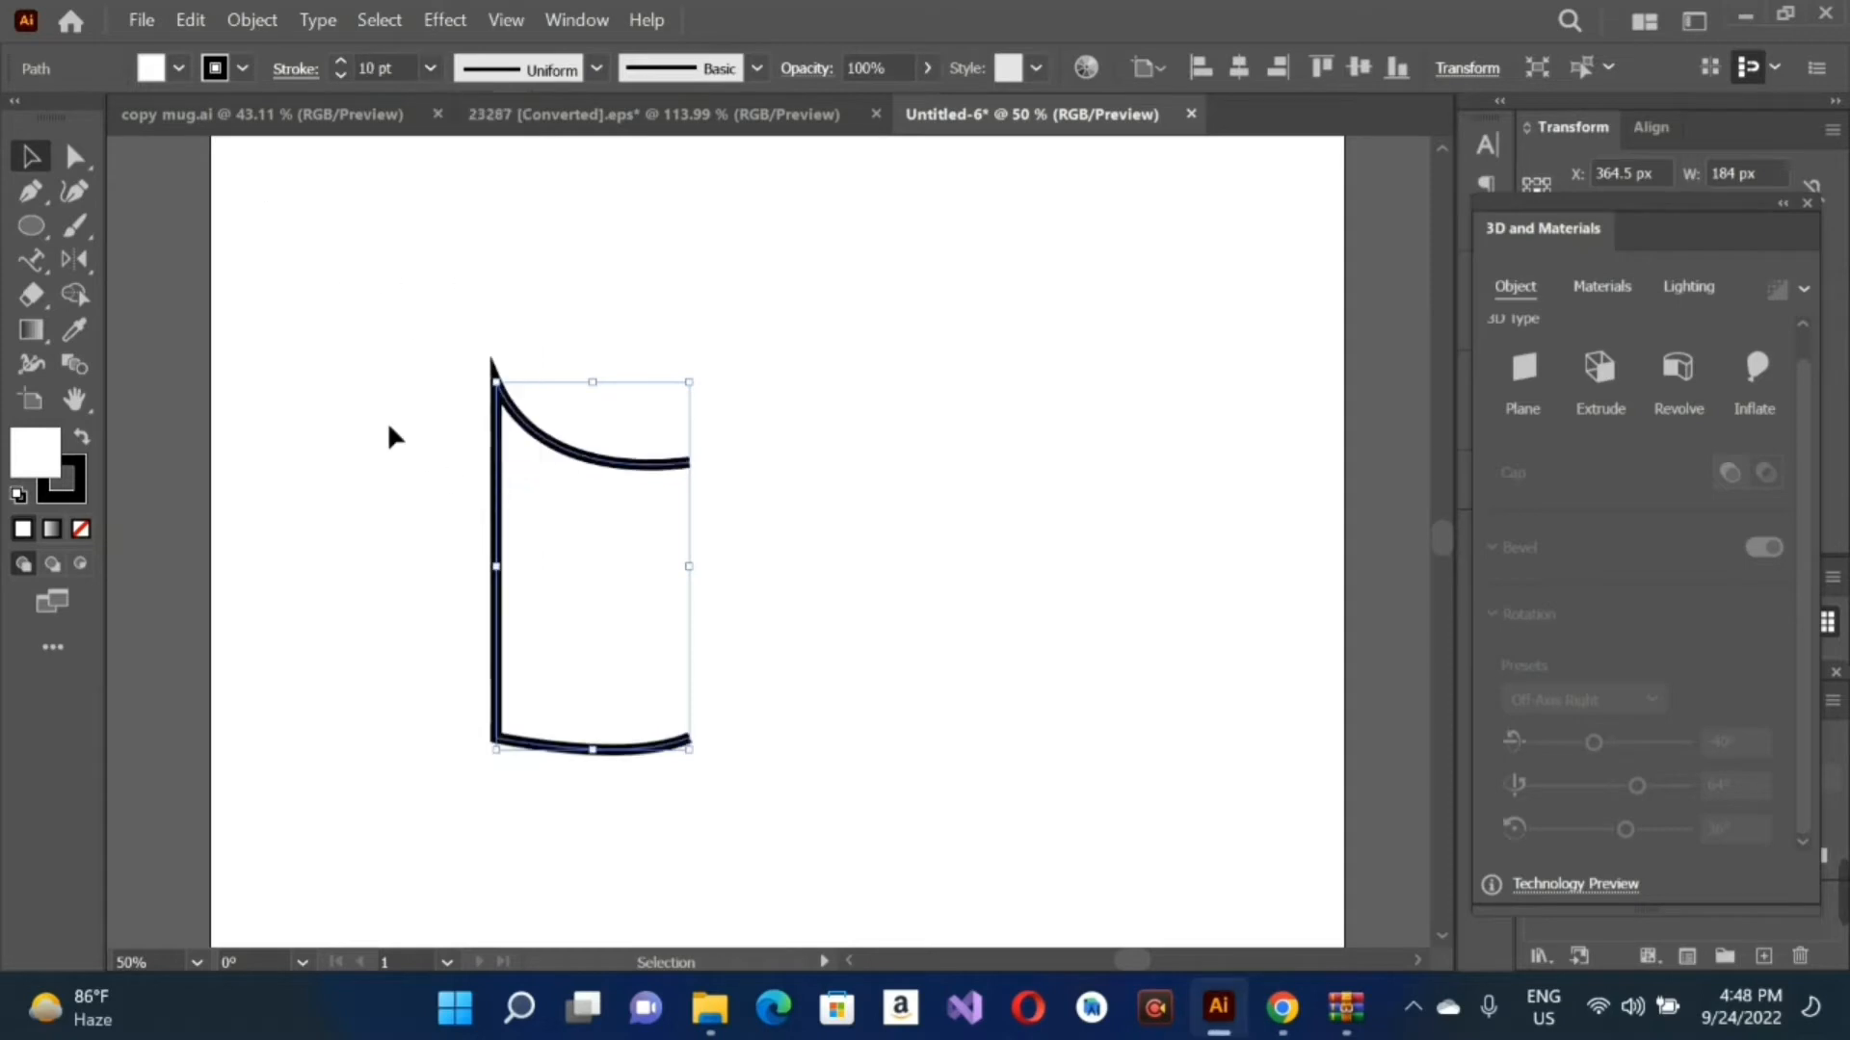
left_click(390, 437)
left_click(179, 68)
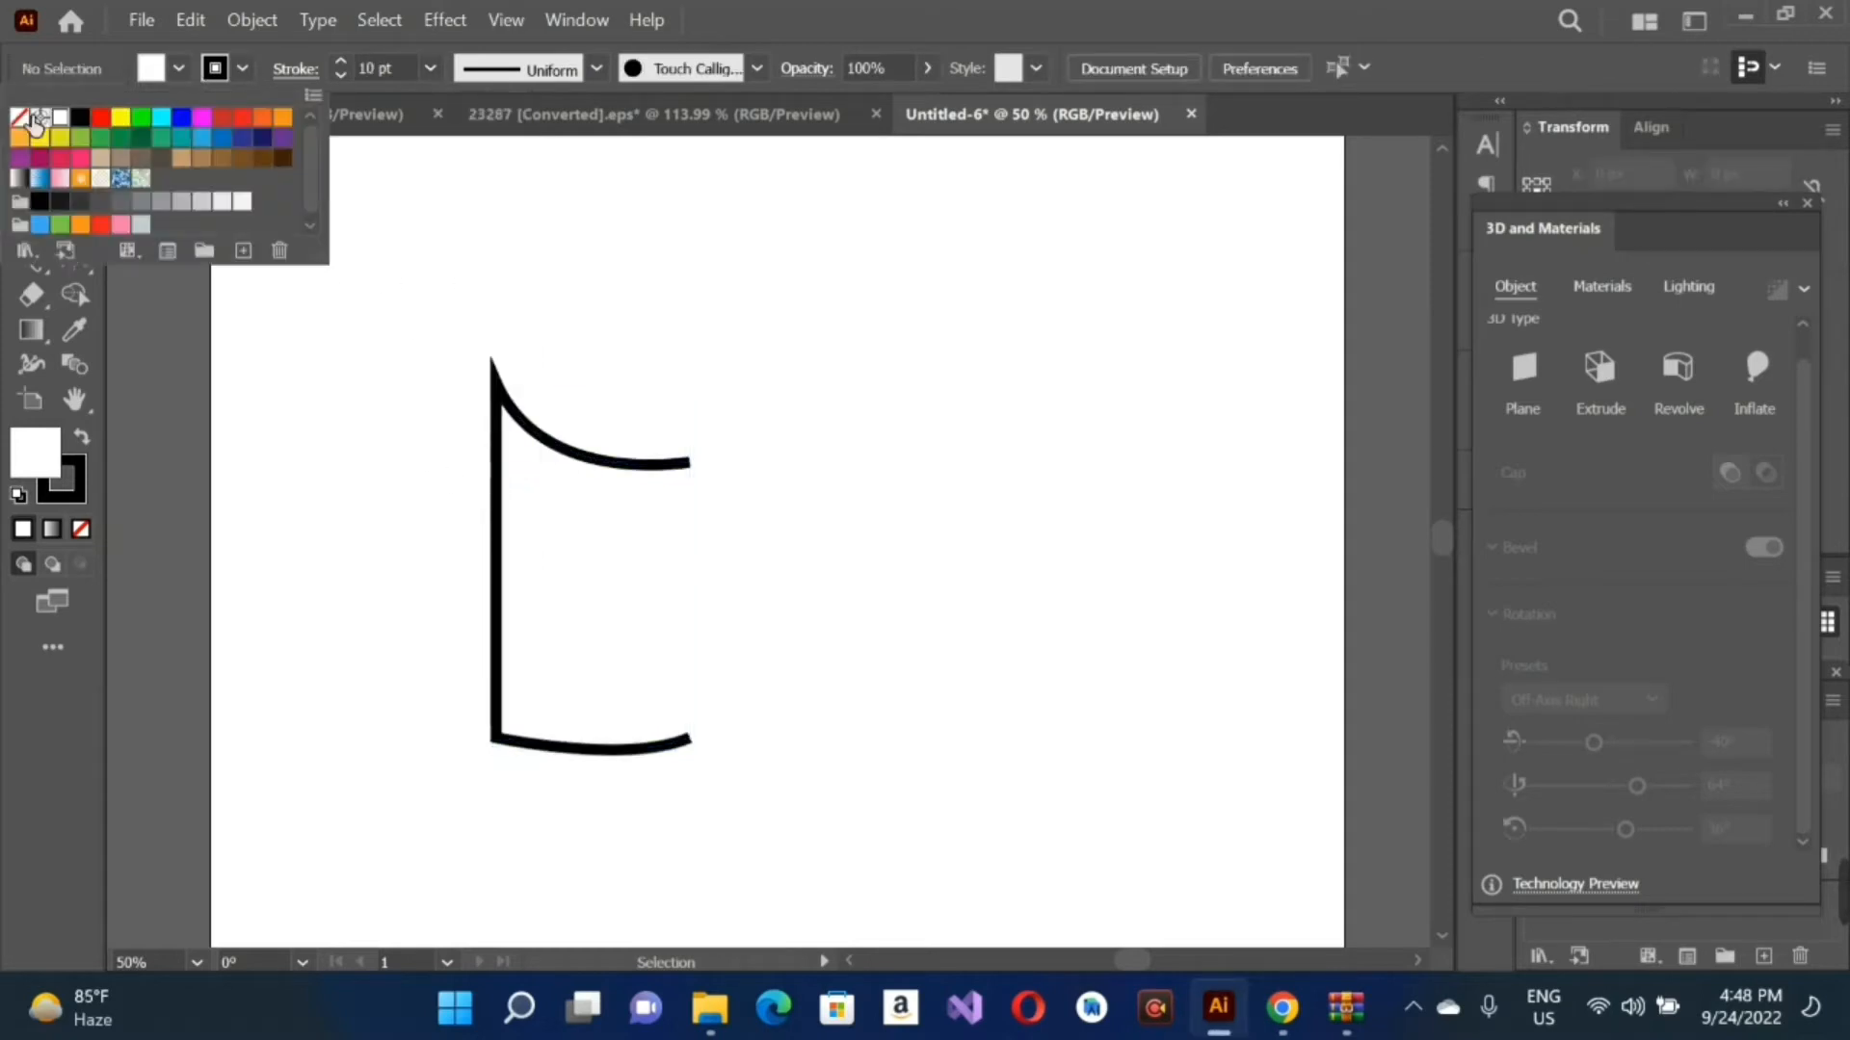
left_click(19, 117)
left_click(242, 69)
left_click(242, 69)
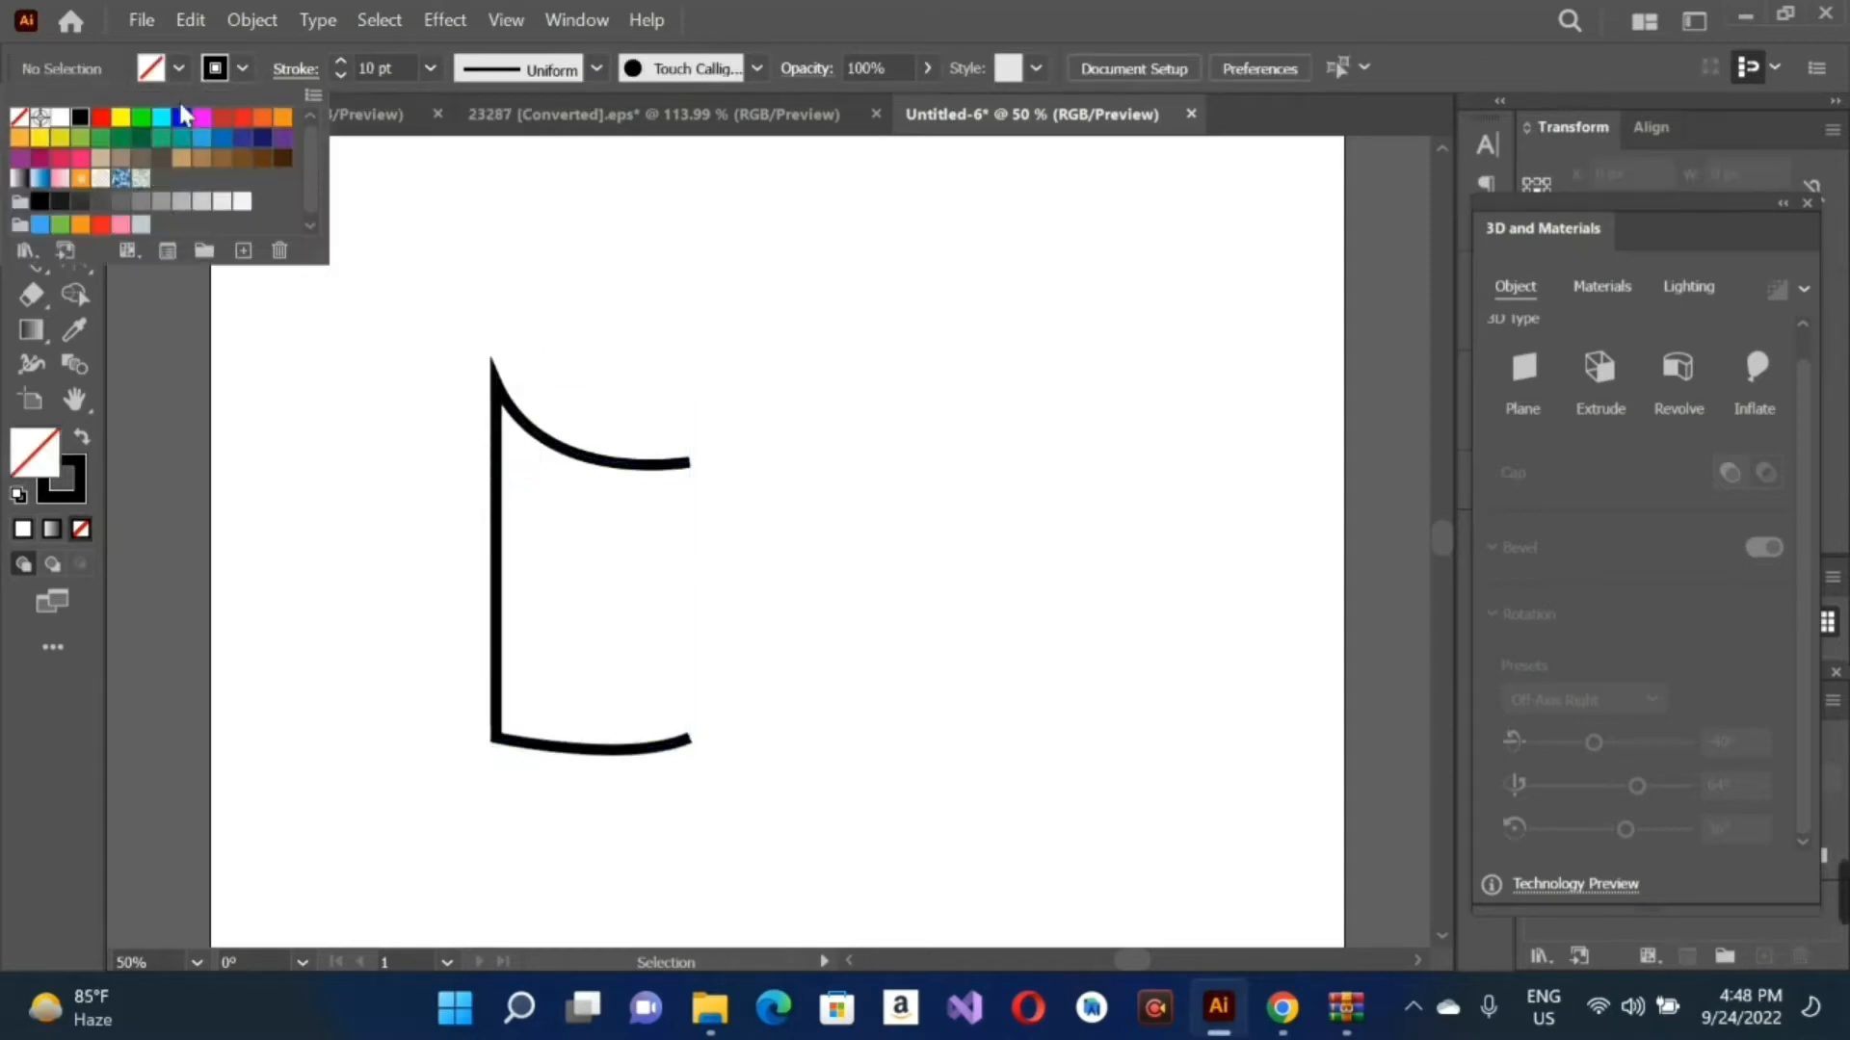
left_click(231, 132)
Step: Give the mug profile path no fill and a red stroke
left_click_drag(434, 313, 814, 872)
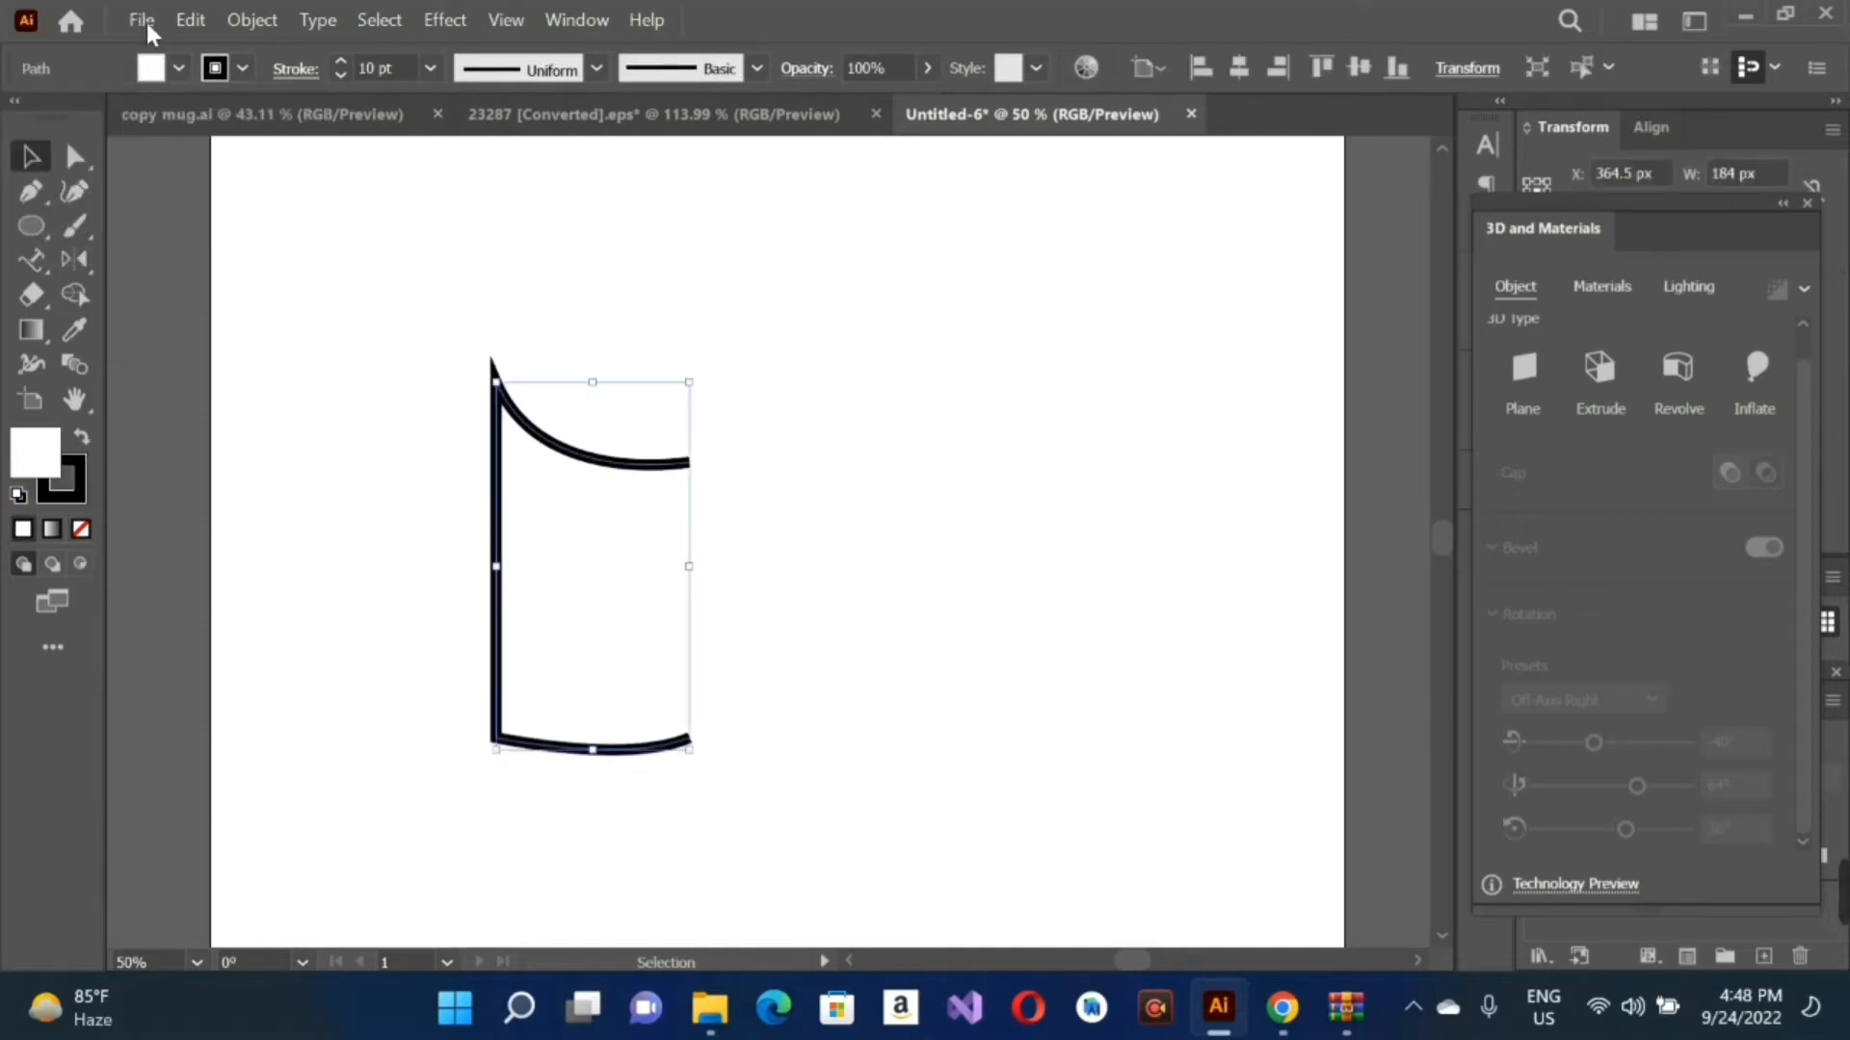
left_click(179, 74)
left_click(19, 116)
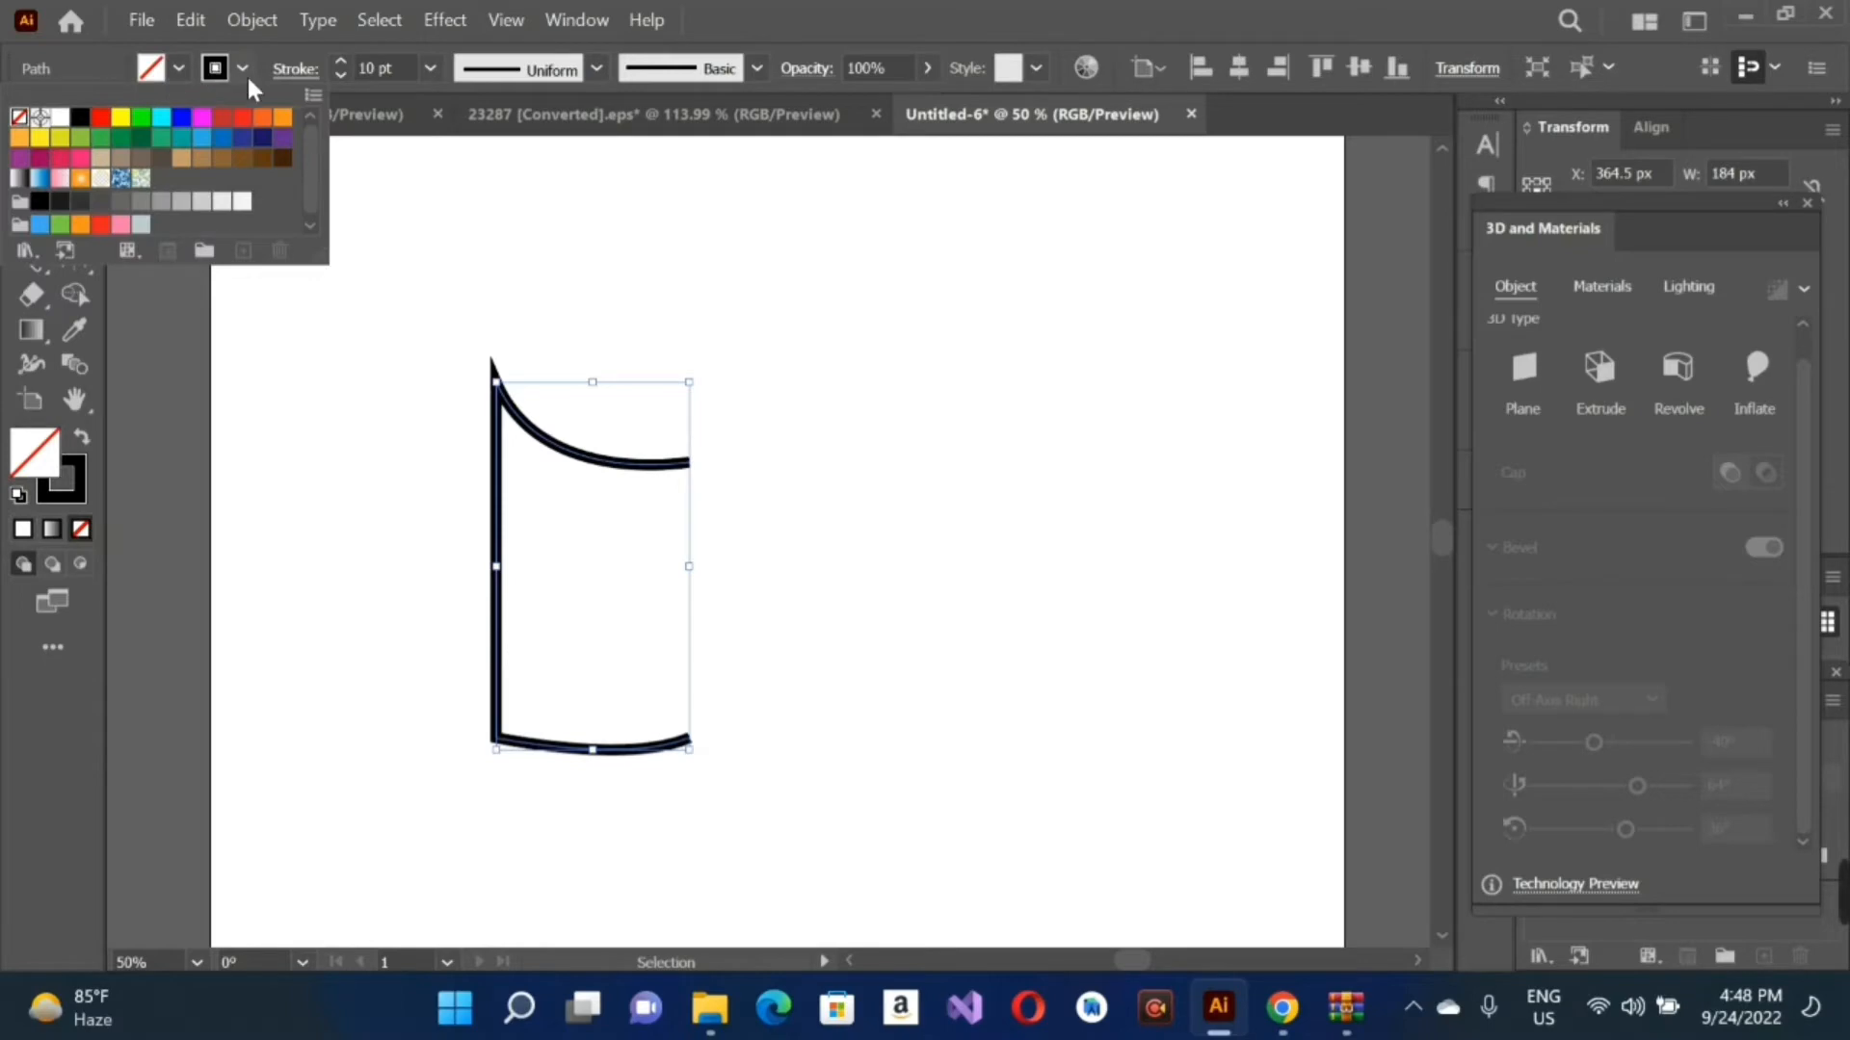
left_click(243, 67)
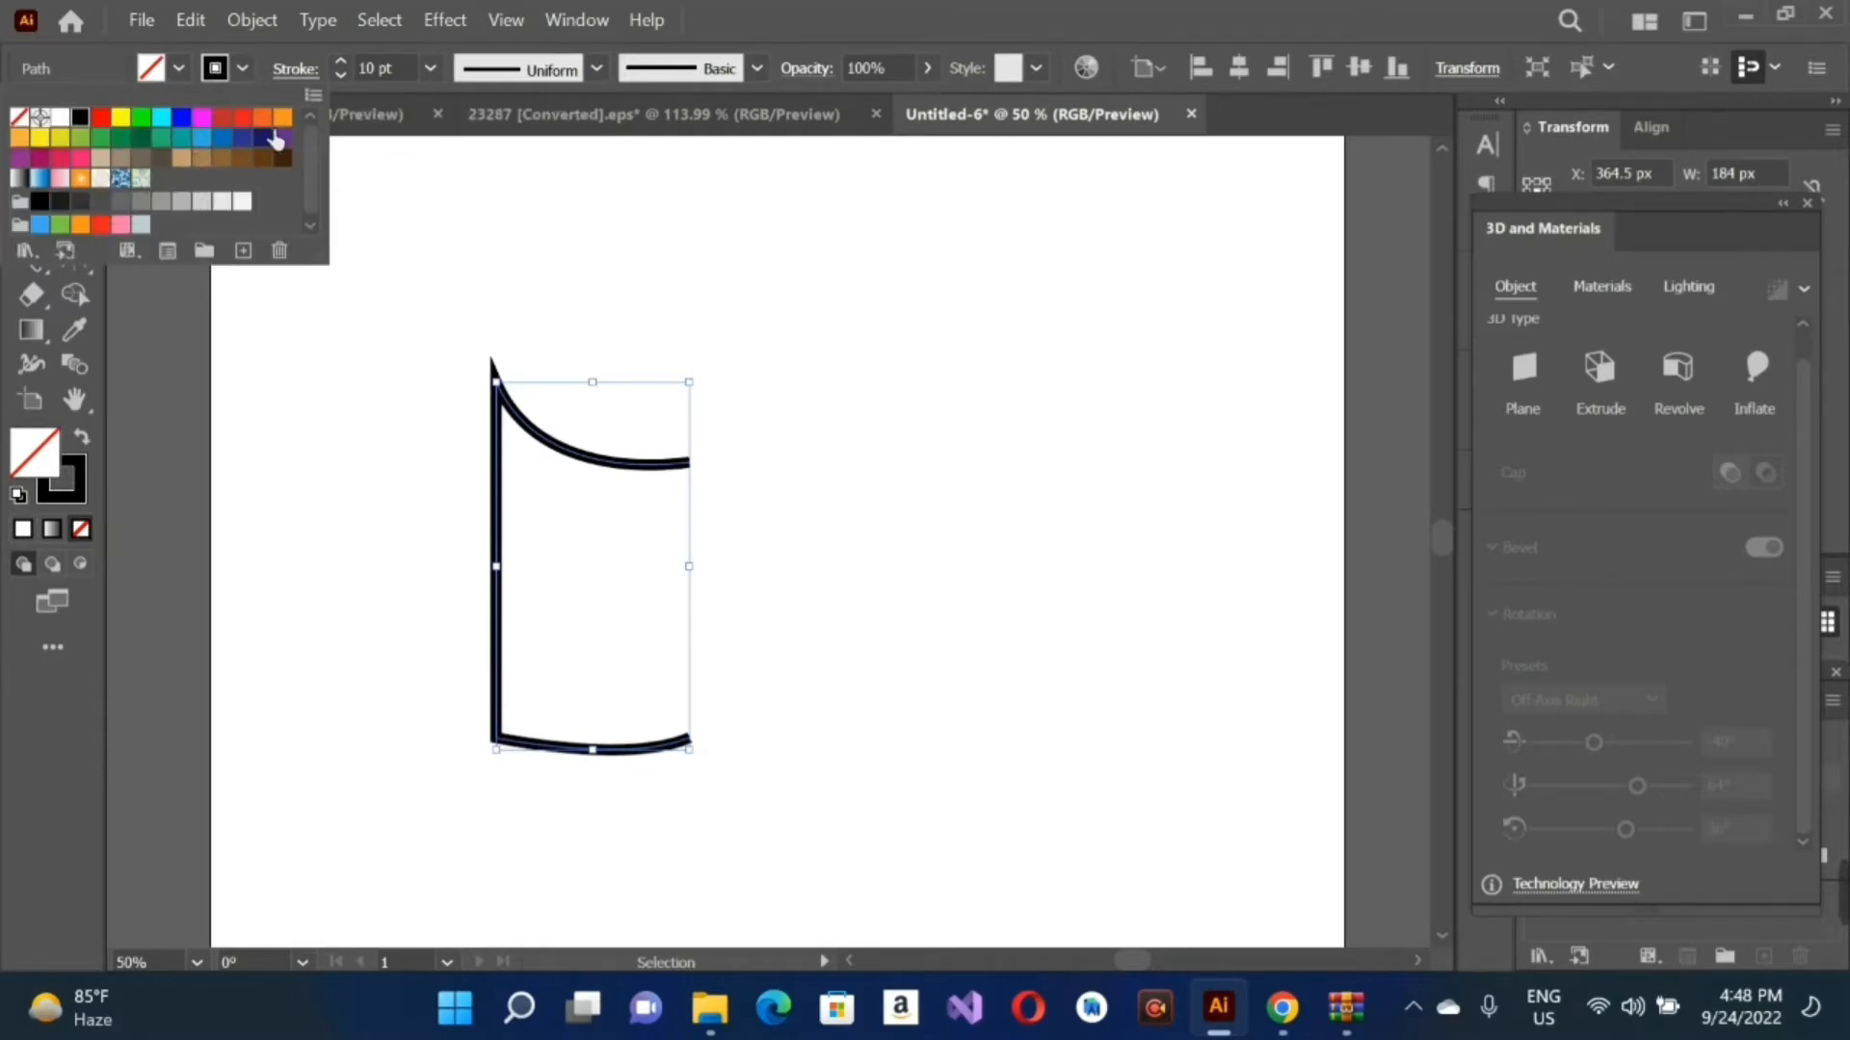
left_click(223, 121)
left_click(435, 219)
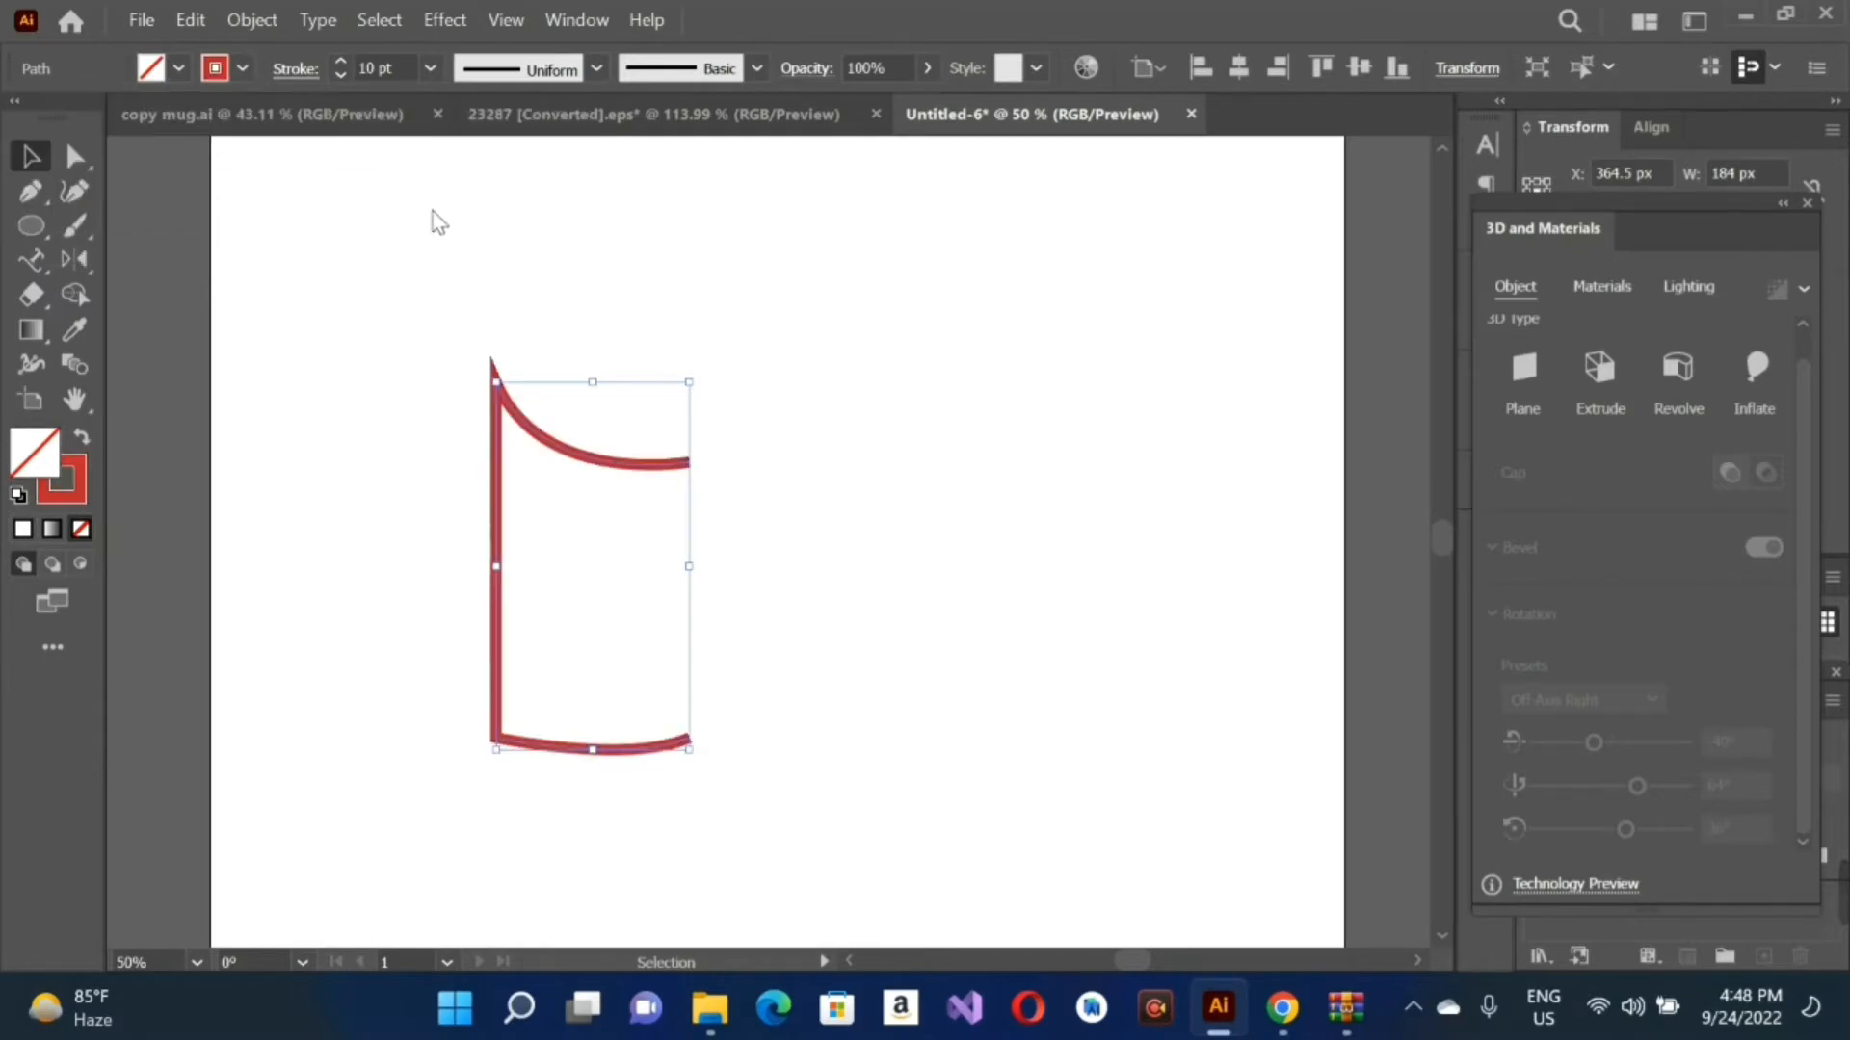
left_click(430, 339)
key("ctrl+z")
Step: Apply the 3D and Materials Revolve effect to the red profile path
left_click(578, 20)
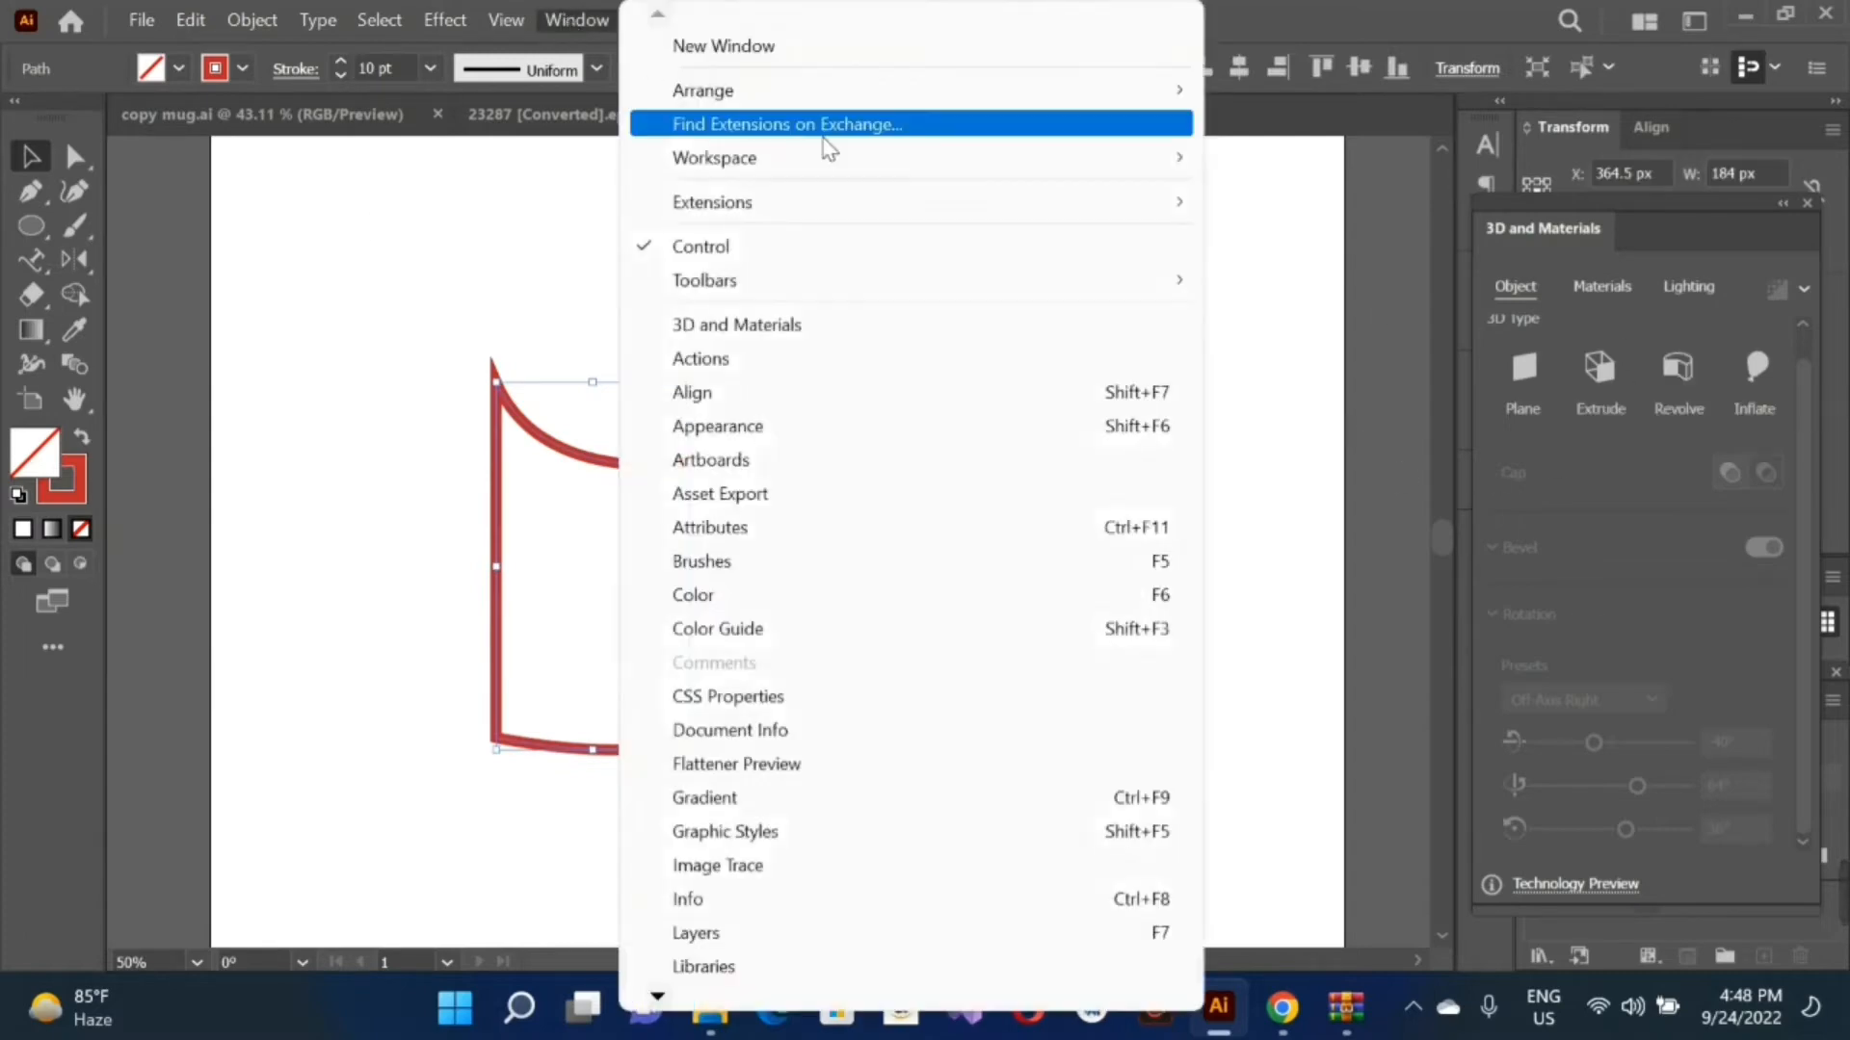
left_click(831, 336)
left_click(588, 19)
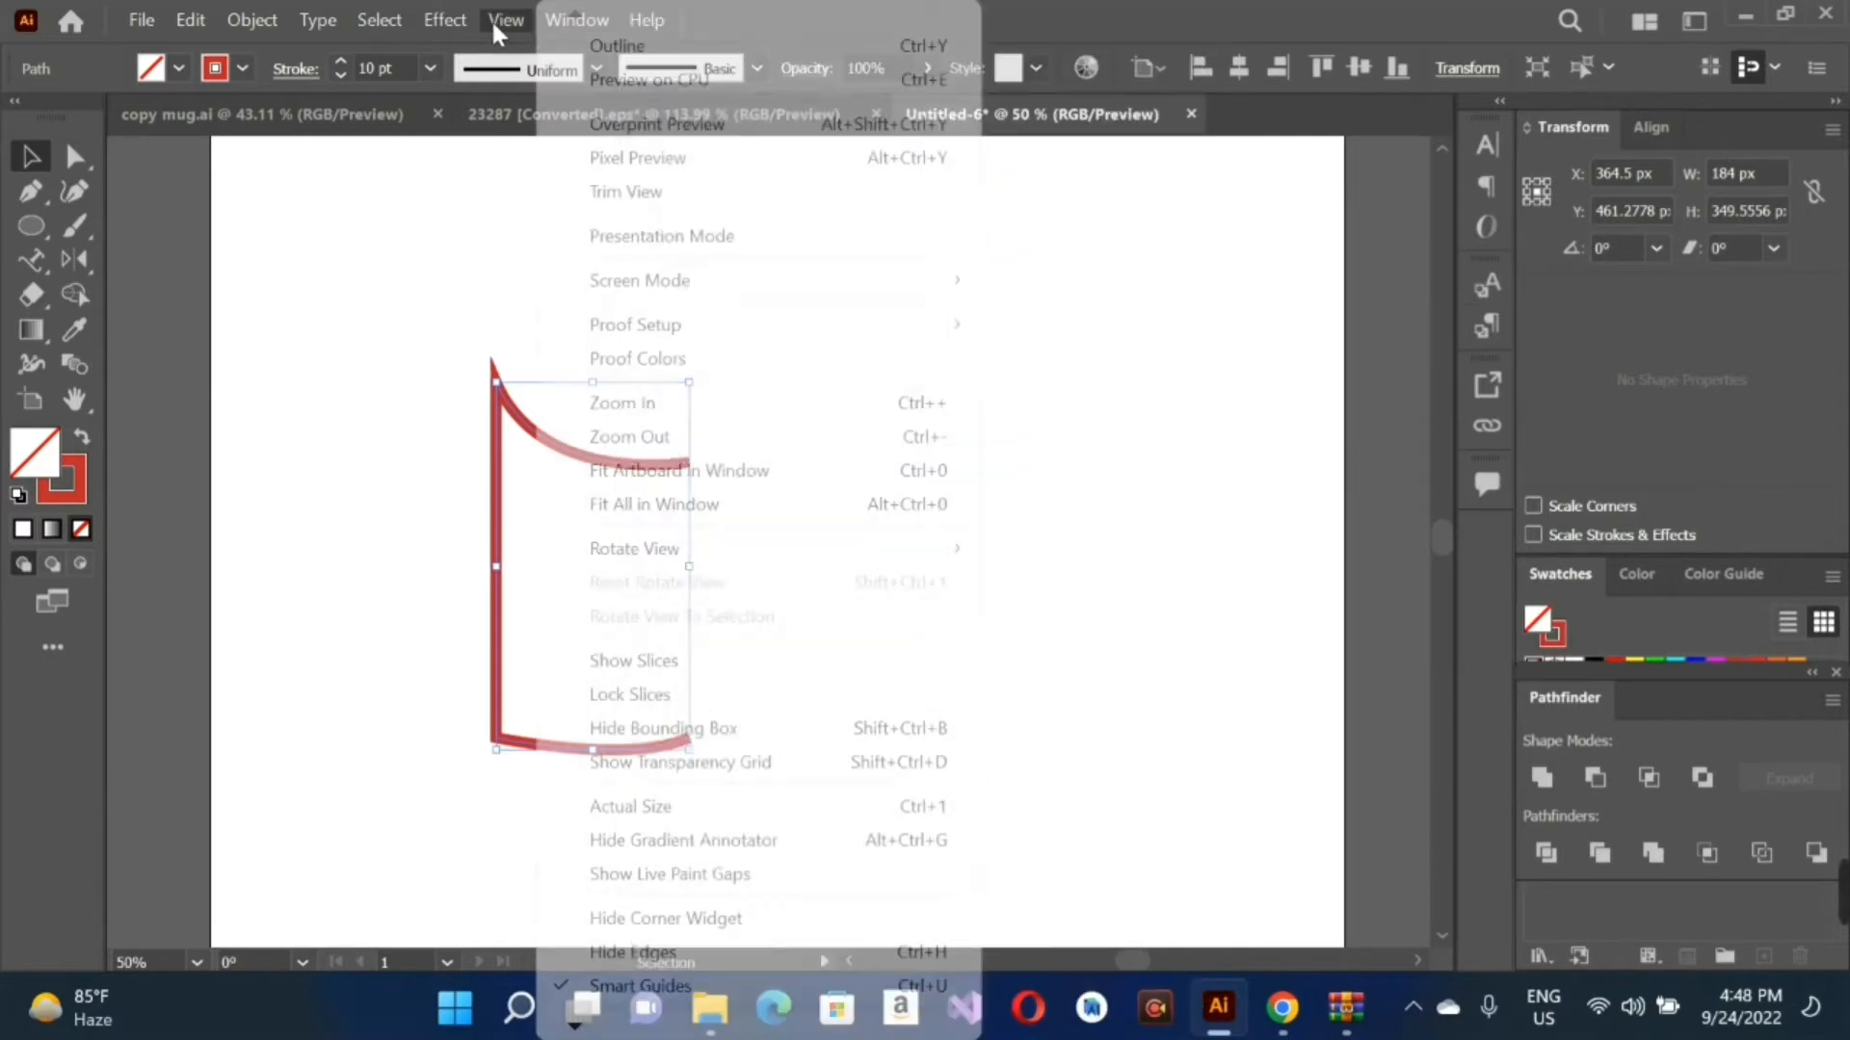
mouse_move(445, 19)
mouse_move(542, 198)
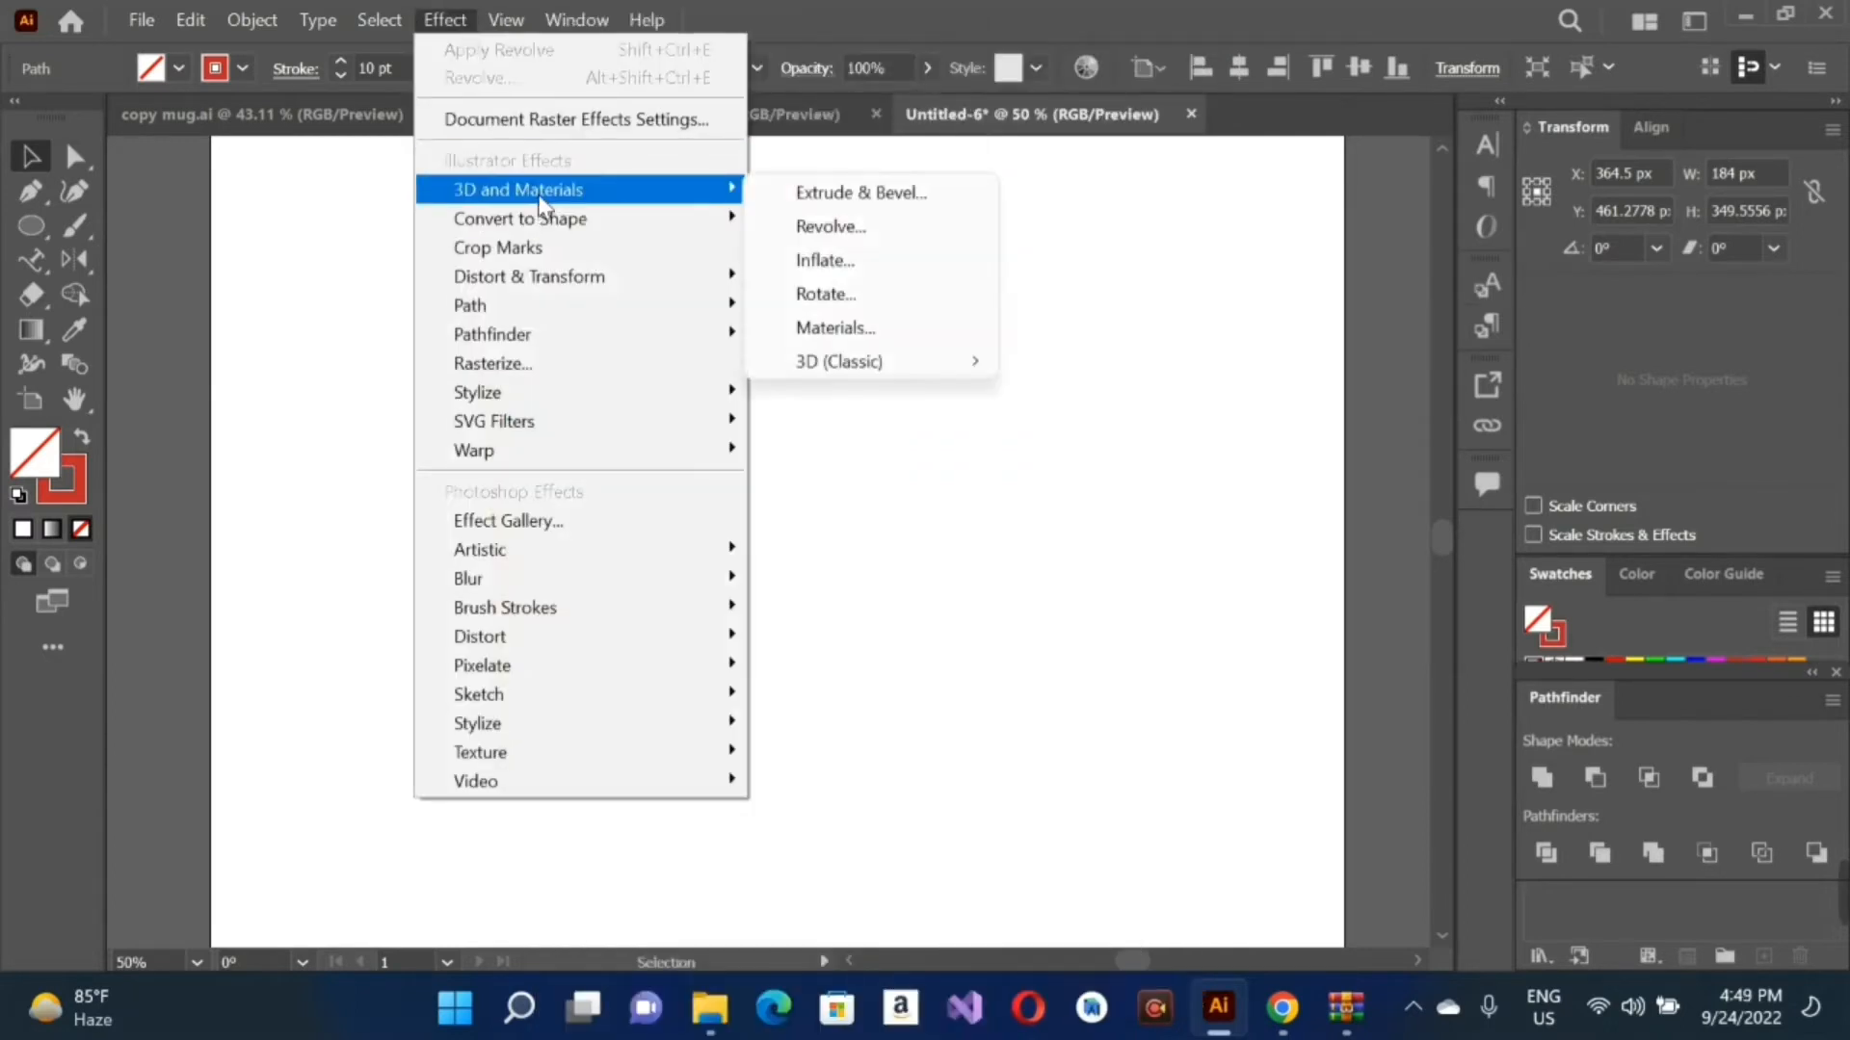
left_click(831, 228)
left_click_drag(1730, 206, 1391, 183)
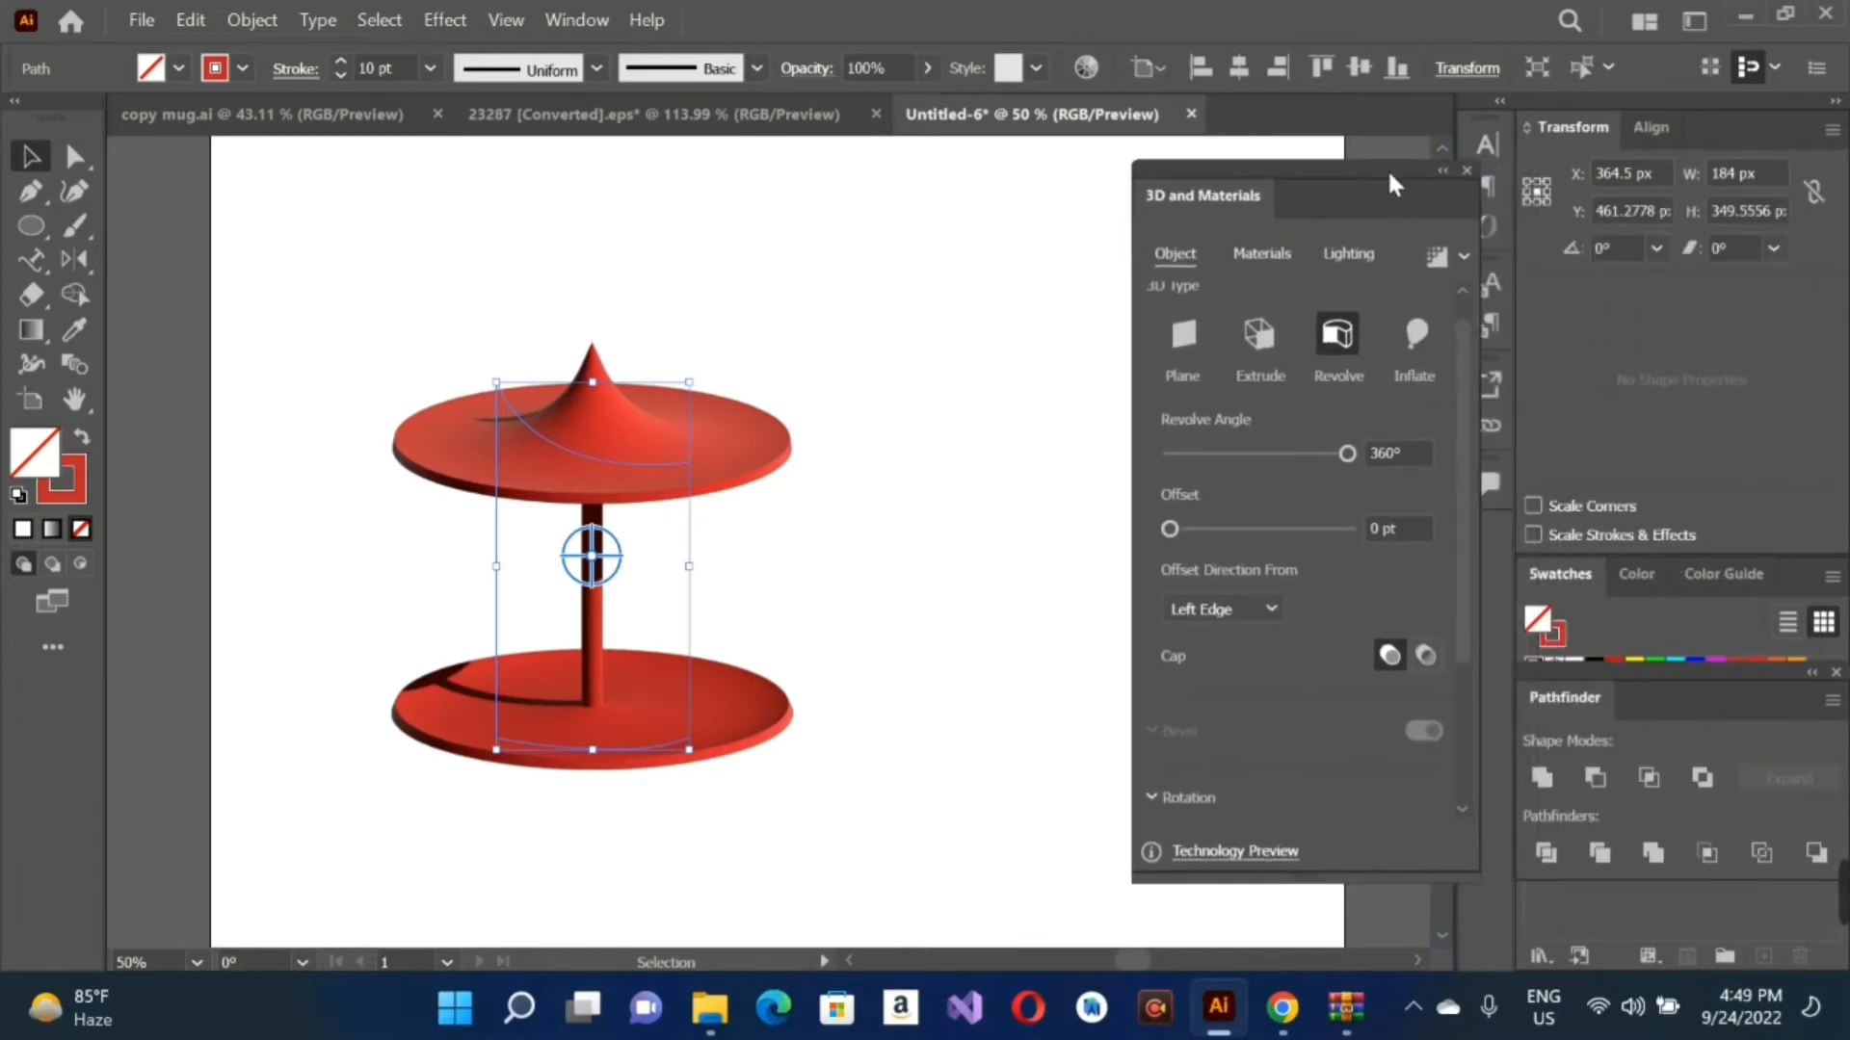
Step: Set the revolve's offset direction to Right Edge
left_click(1270, 609)
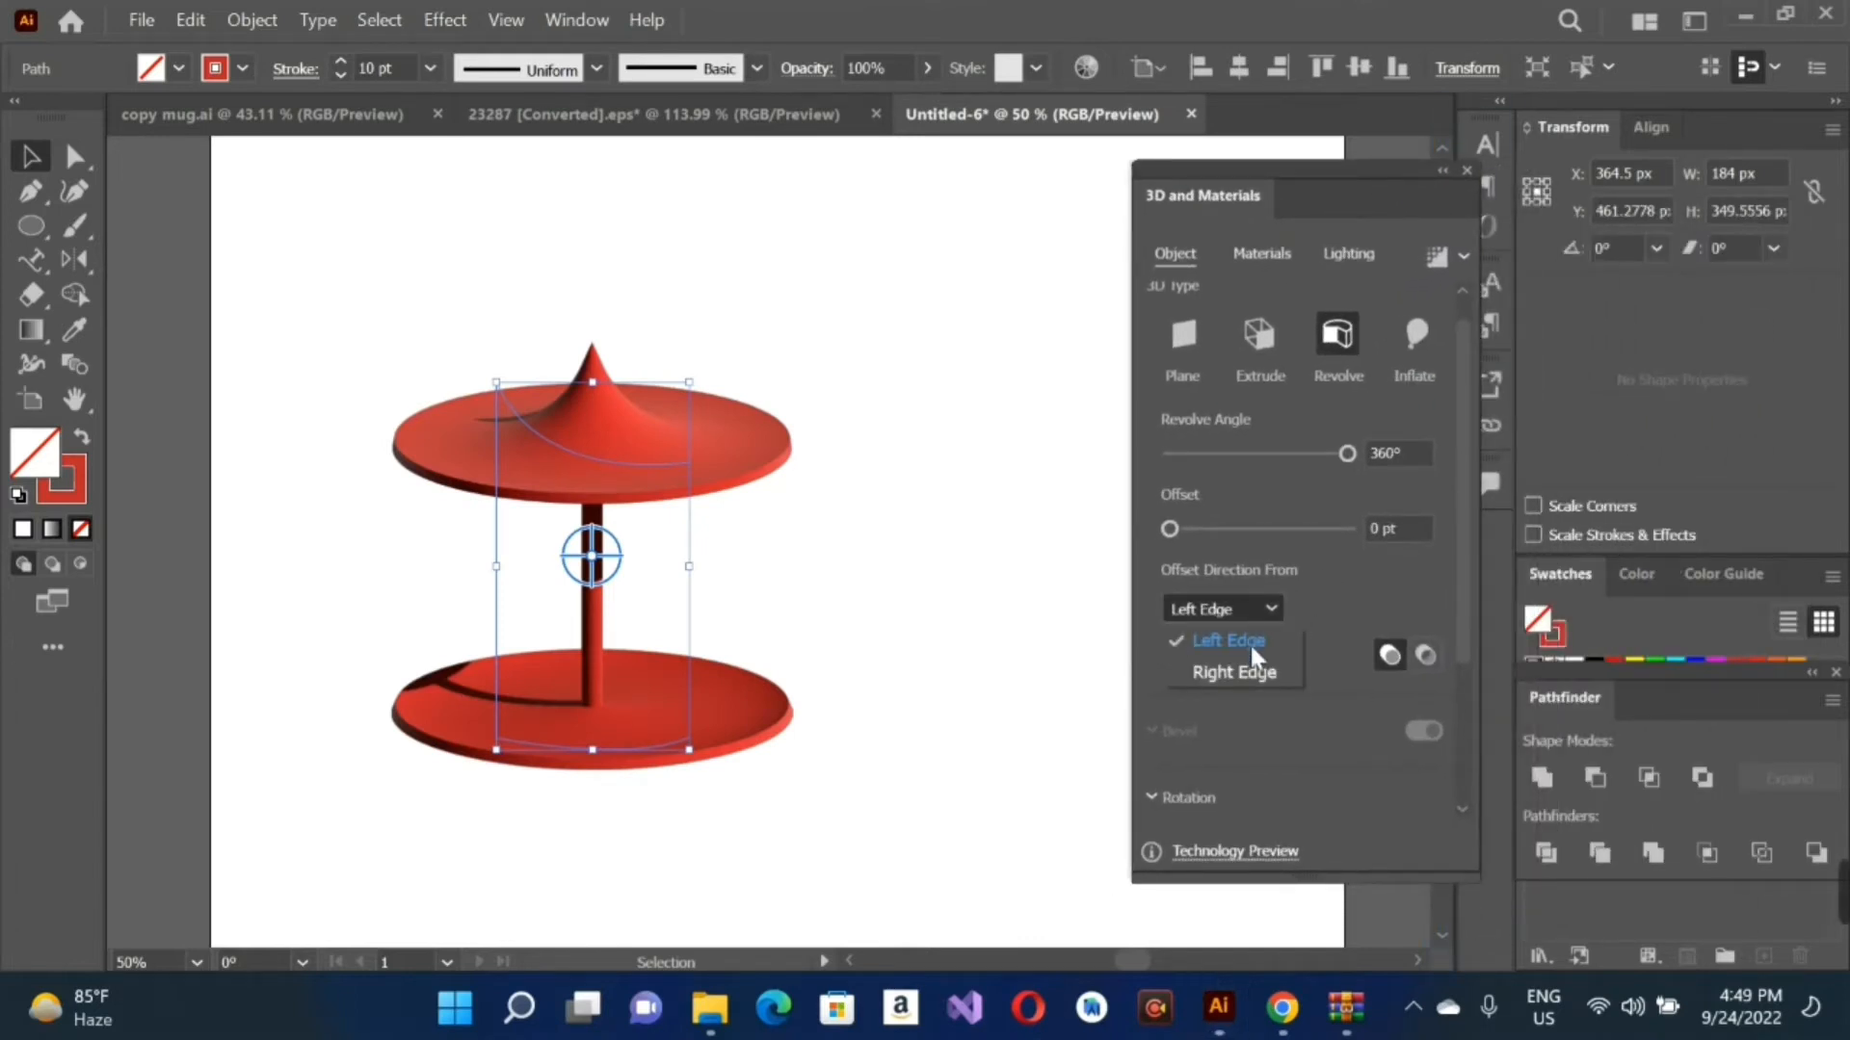
left_click(1231, 677)
scroll(1238, 688, "down", 3)
Step: Try to move the anchor at the profile's upper outer corner down to about X 279 px, Y 312 px
key("a")
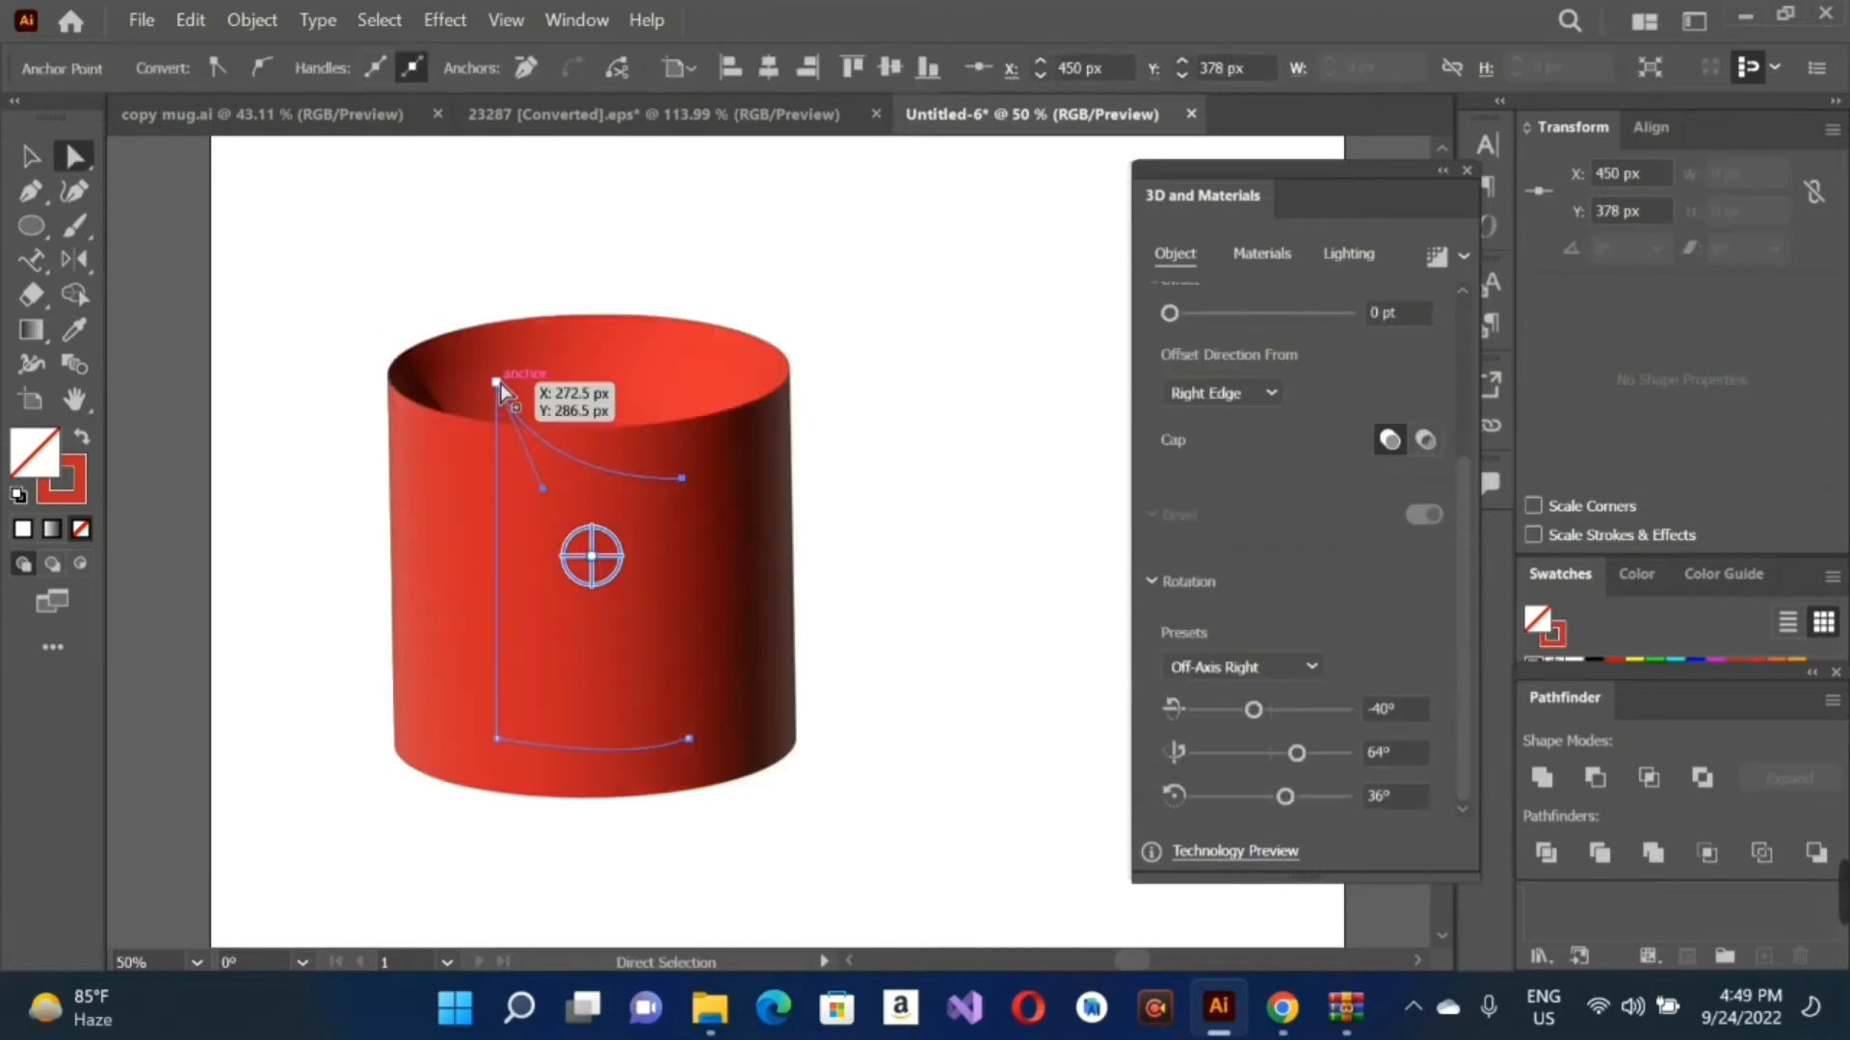
mouse_move(496, 384)
left_mouse_down()
mouse_move(533, 453)
mouse_move(533, 506)
mouse_move(504, 379)
mouse_move(430, 413)
mouse_move(500, 382)
mouse_move(482, 395)
mouse_move(506, 415)
left_mouse_up()
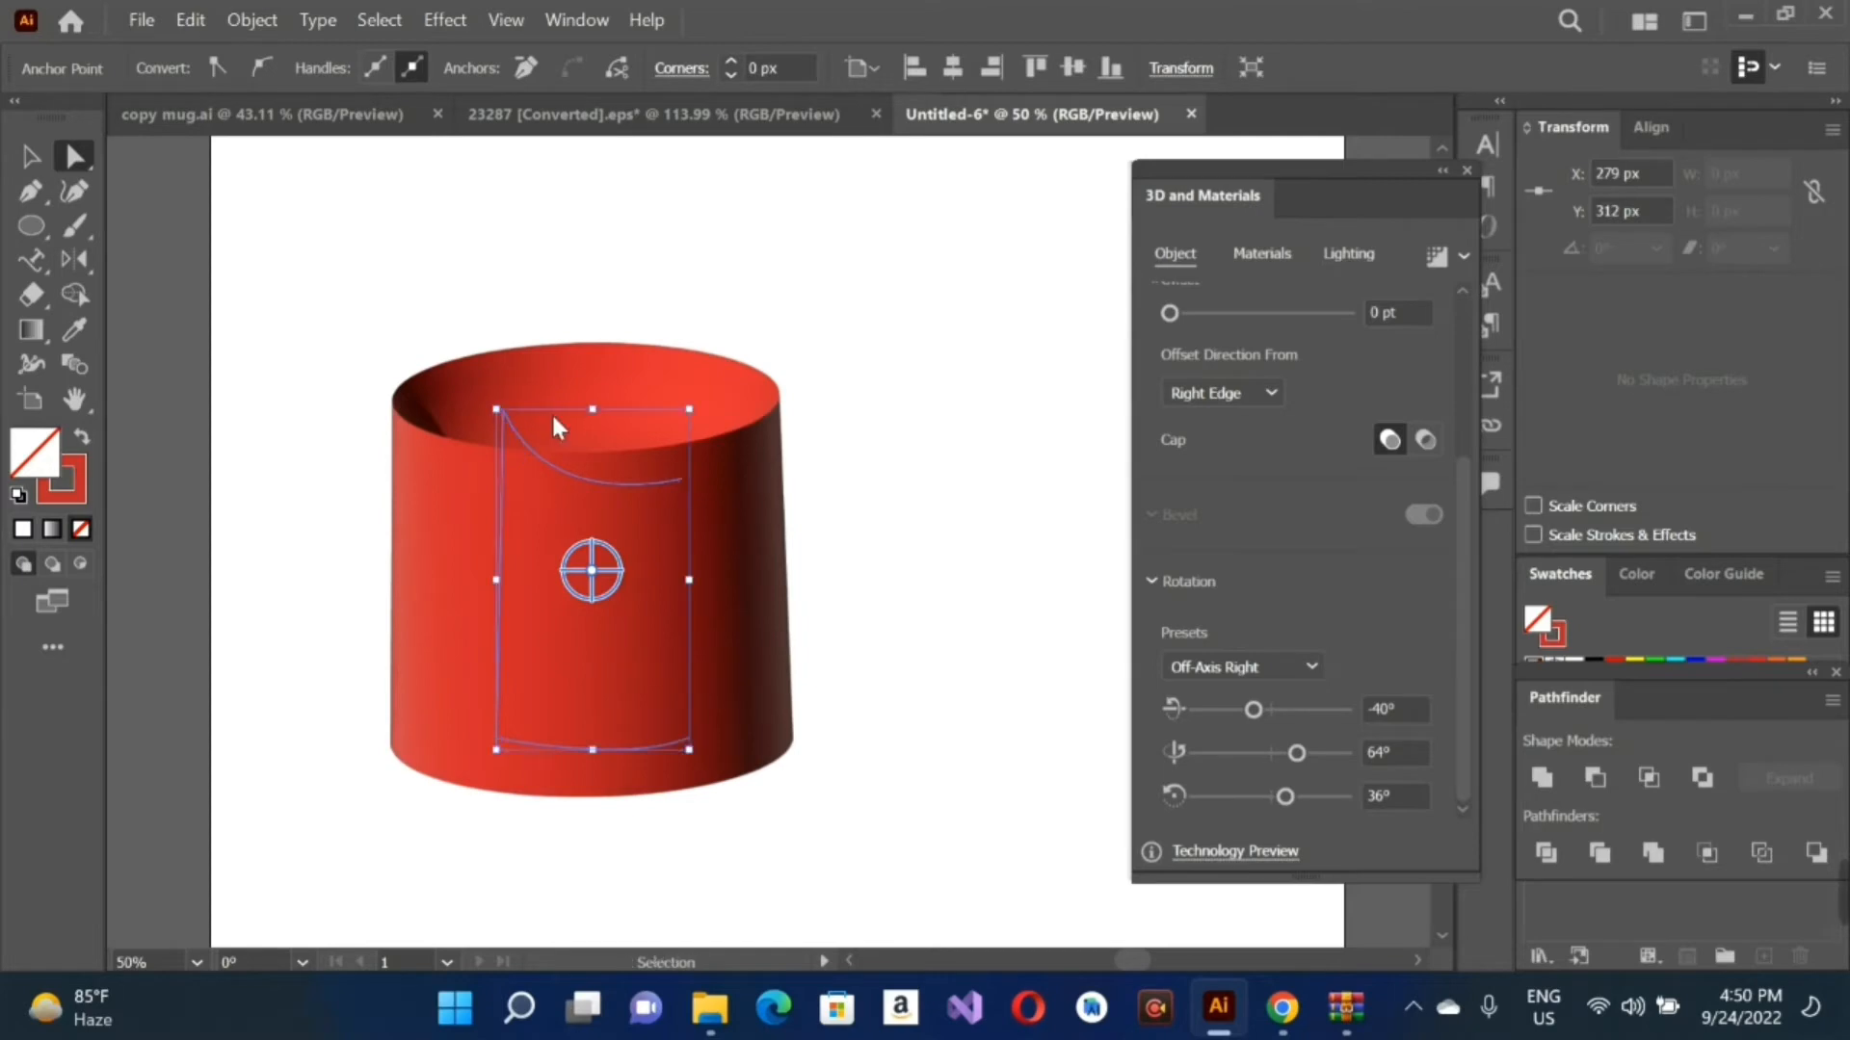
key("ctrl+z")
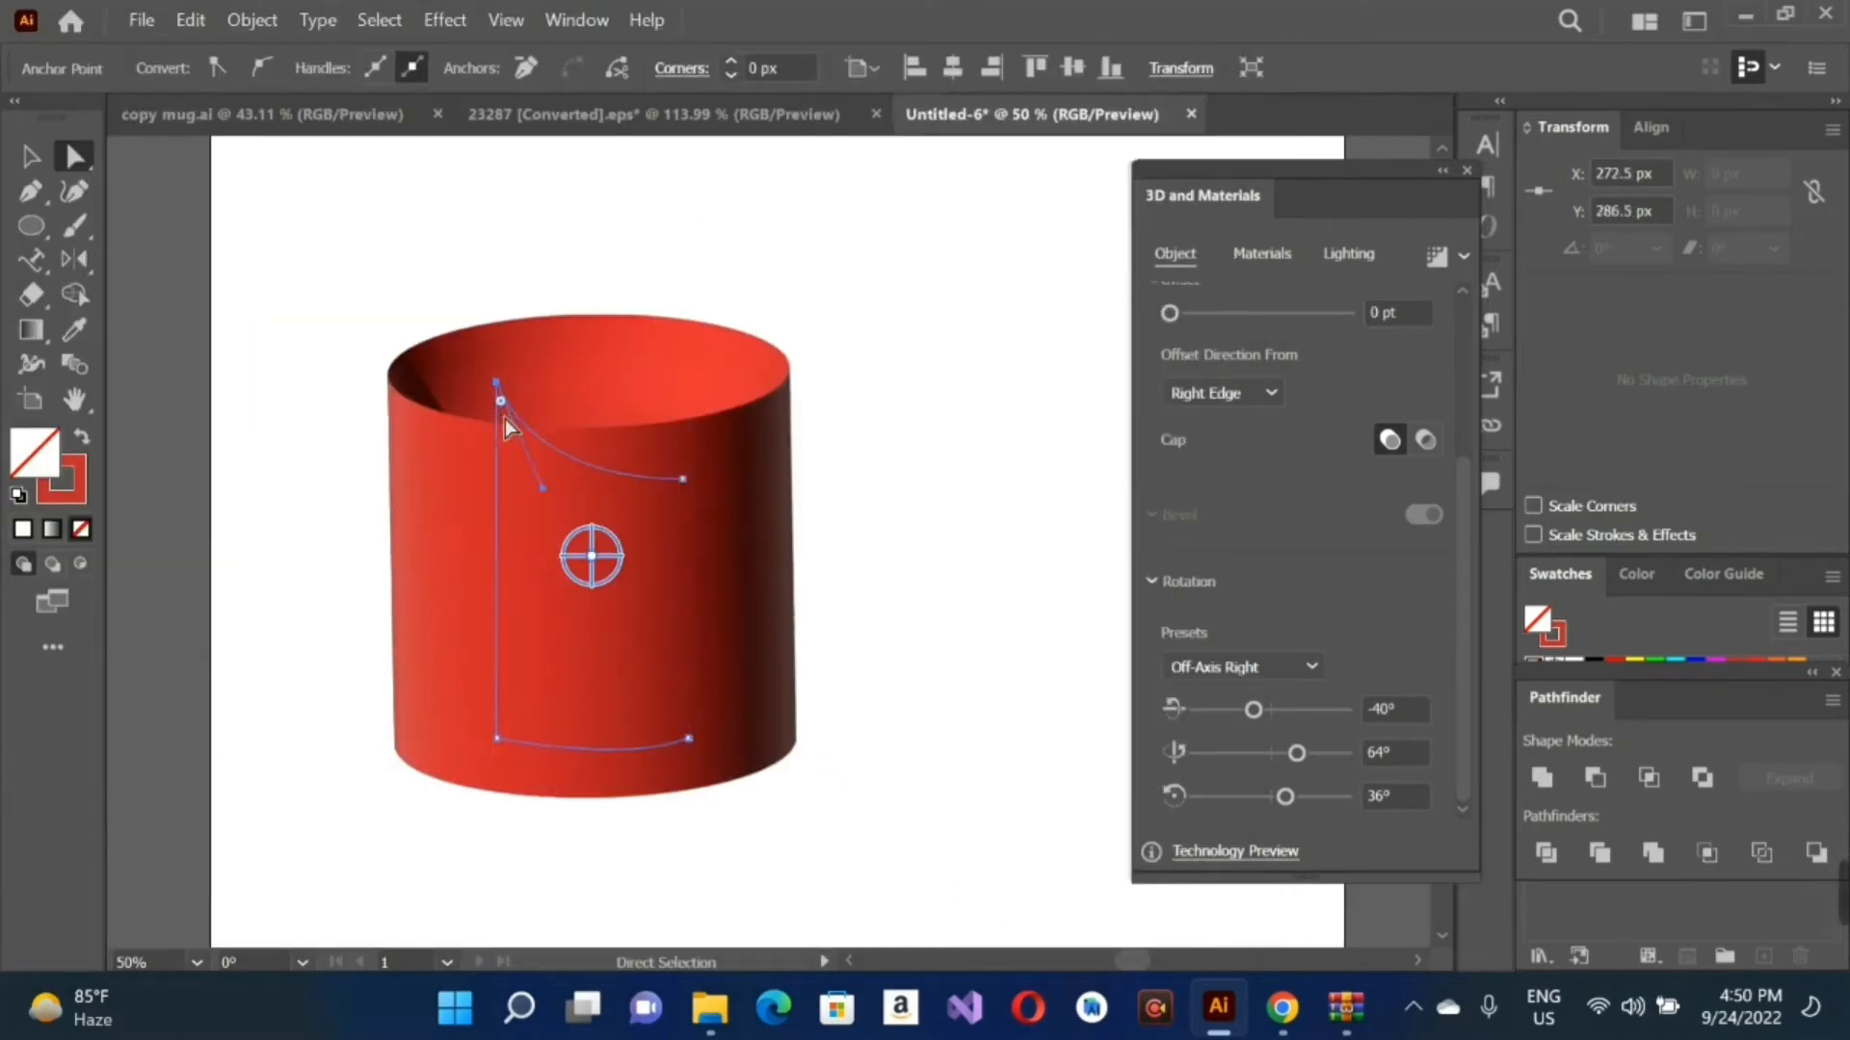
Step: Round the upper outer corner of the mug profile with a corner radius of about 0.2 px
left_click(549, 499)
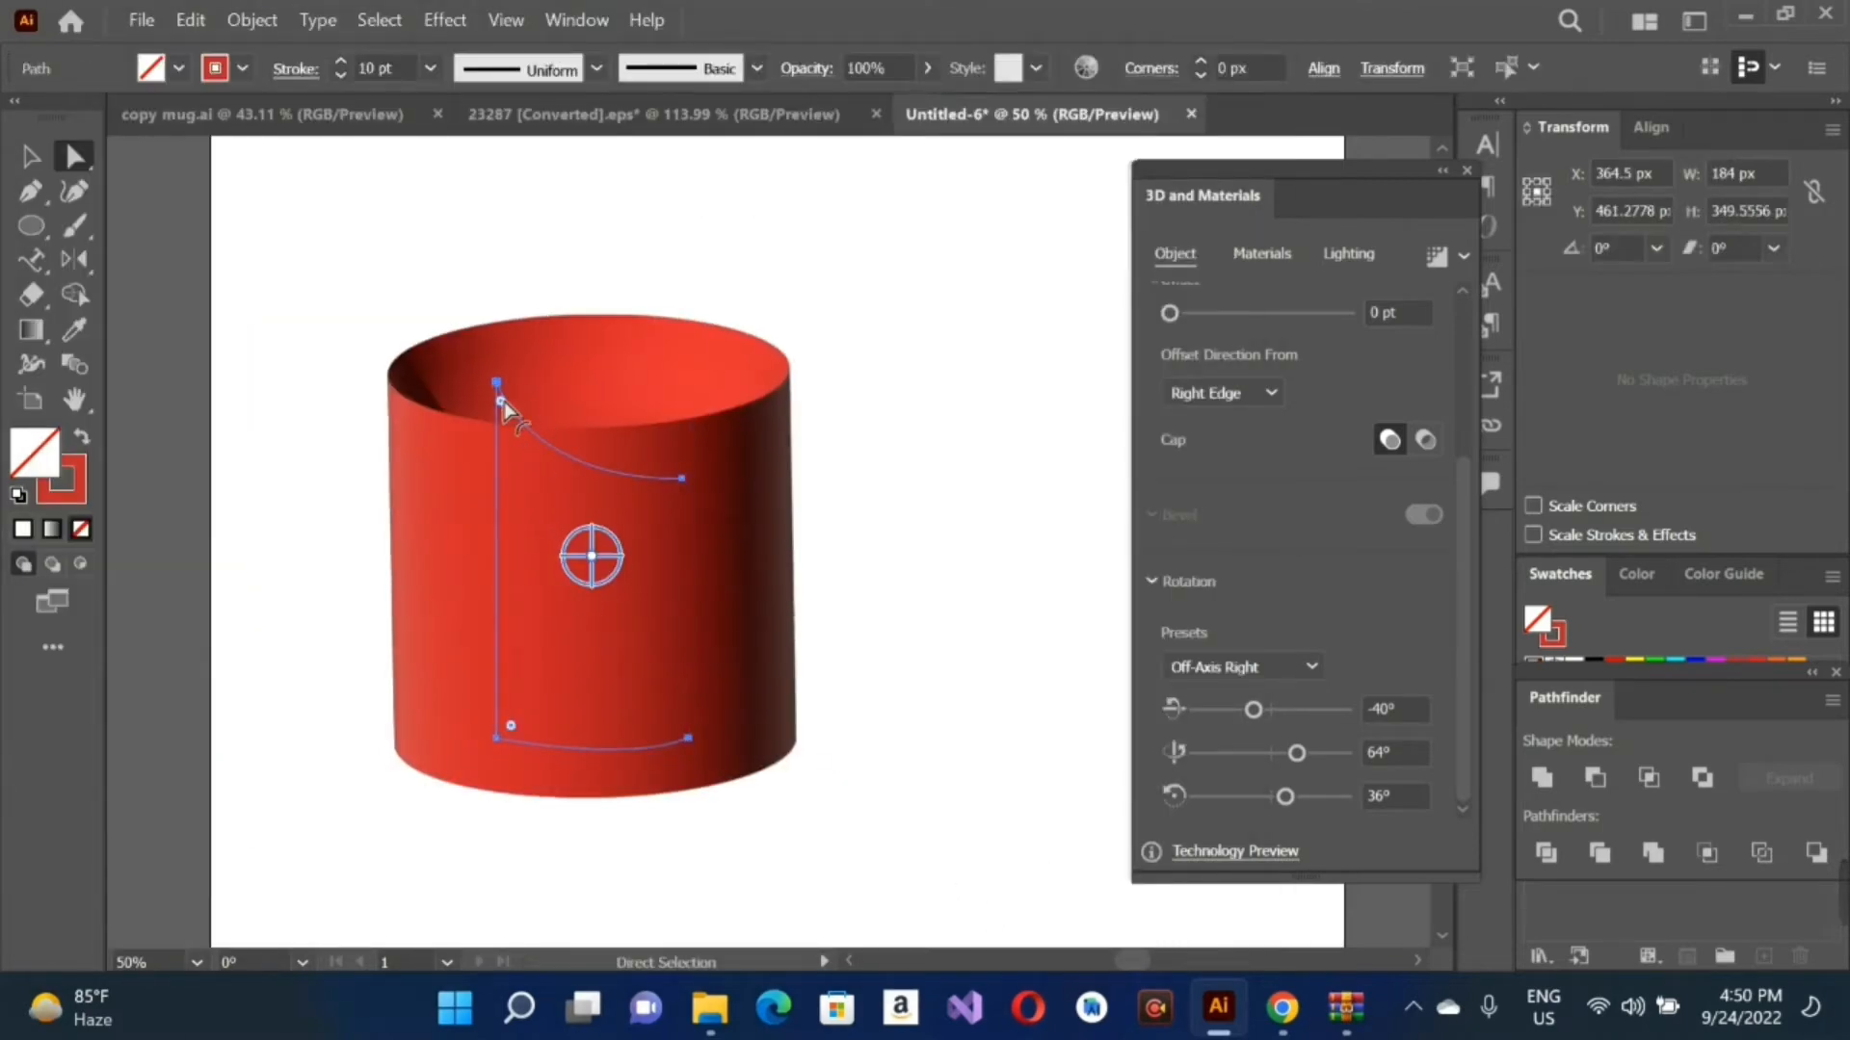
left_click_drag(501, 405, 507, 385)
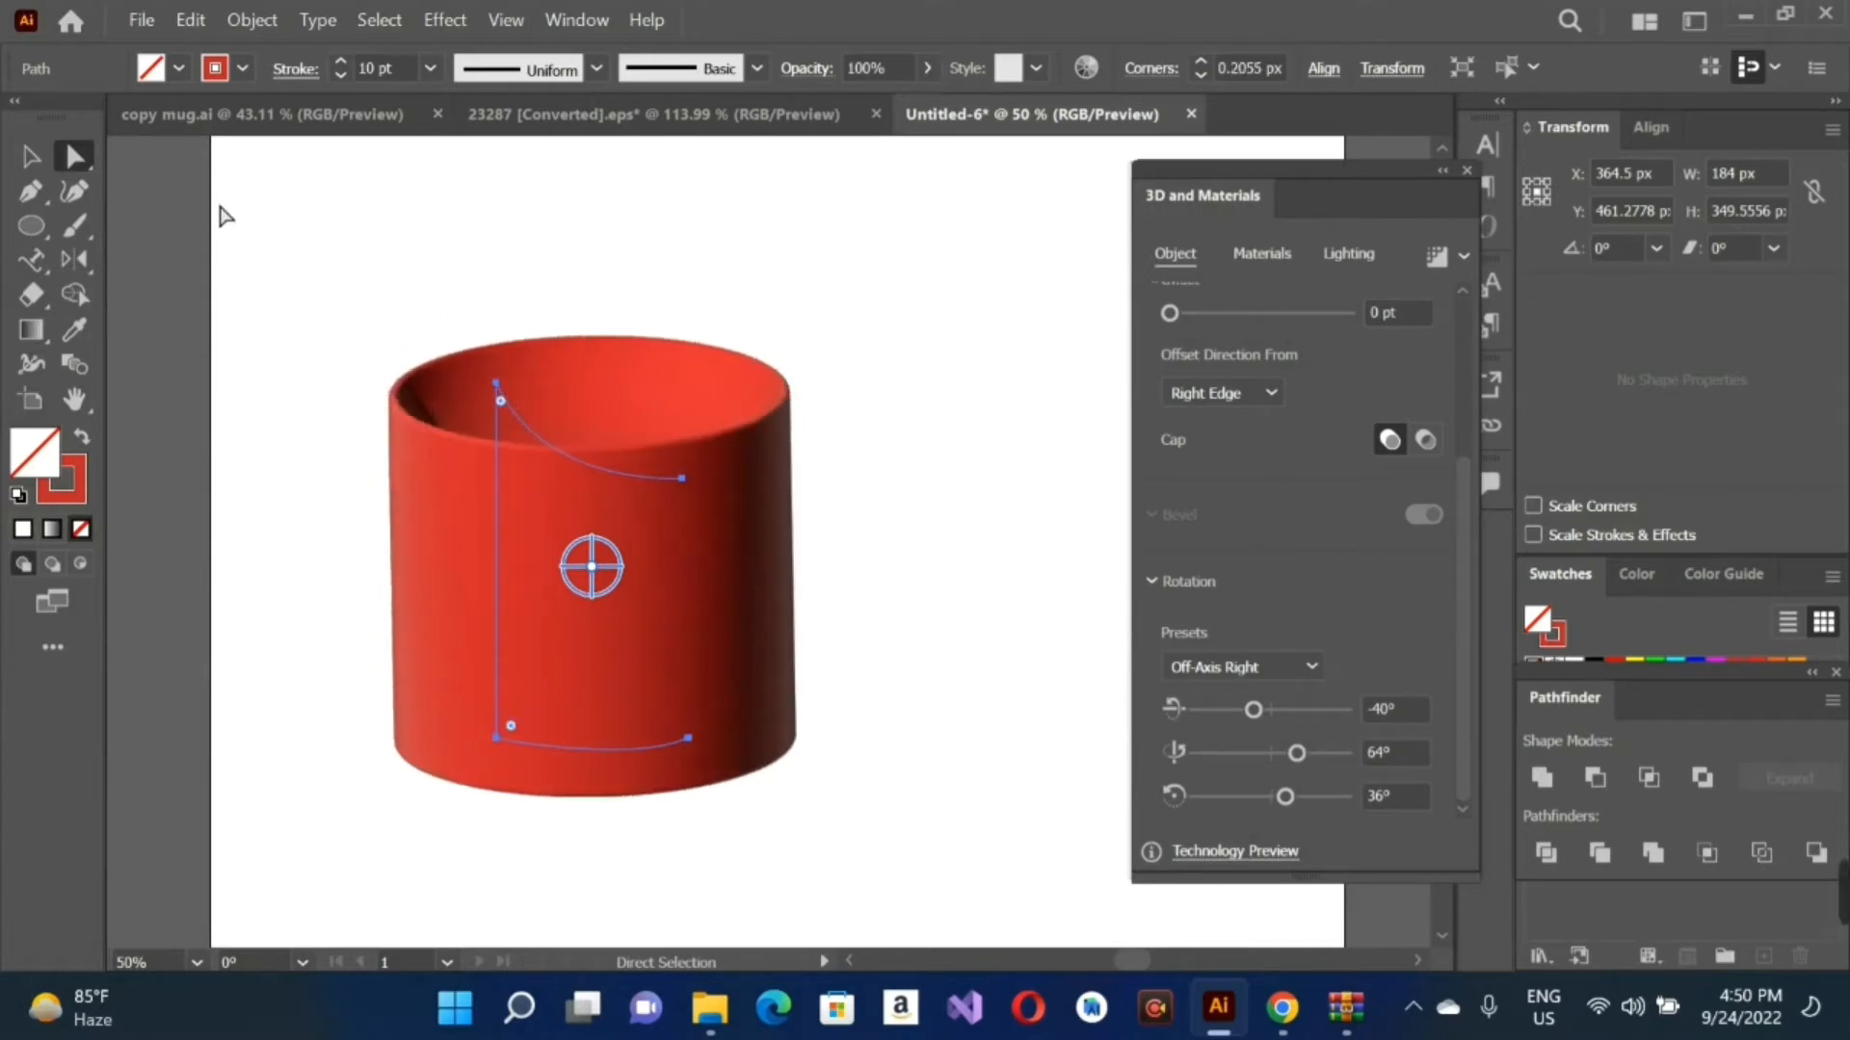
left_click(35, 160)
left_click(819, 339)
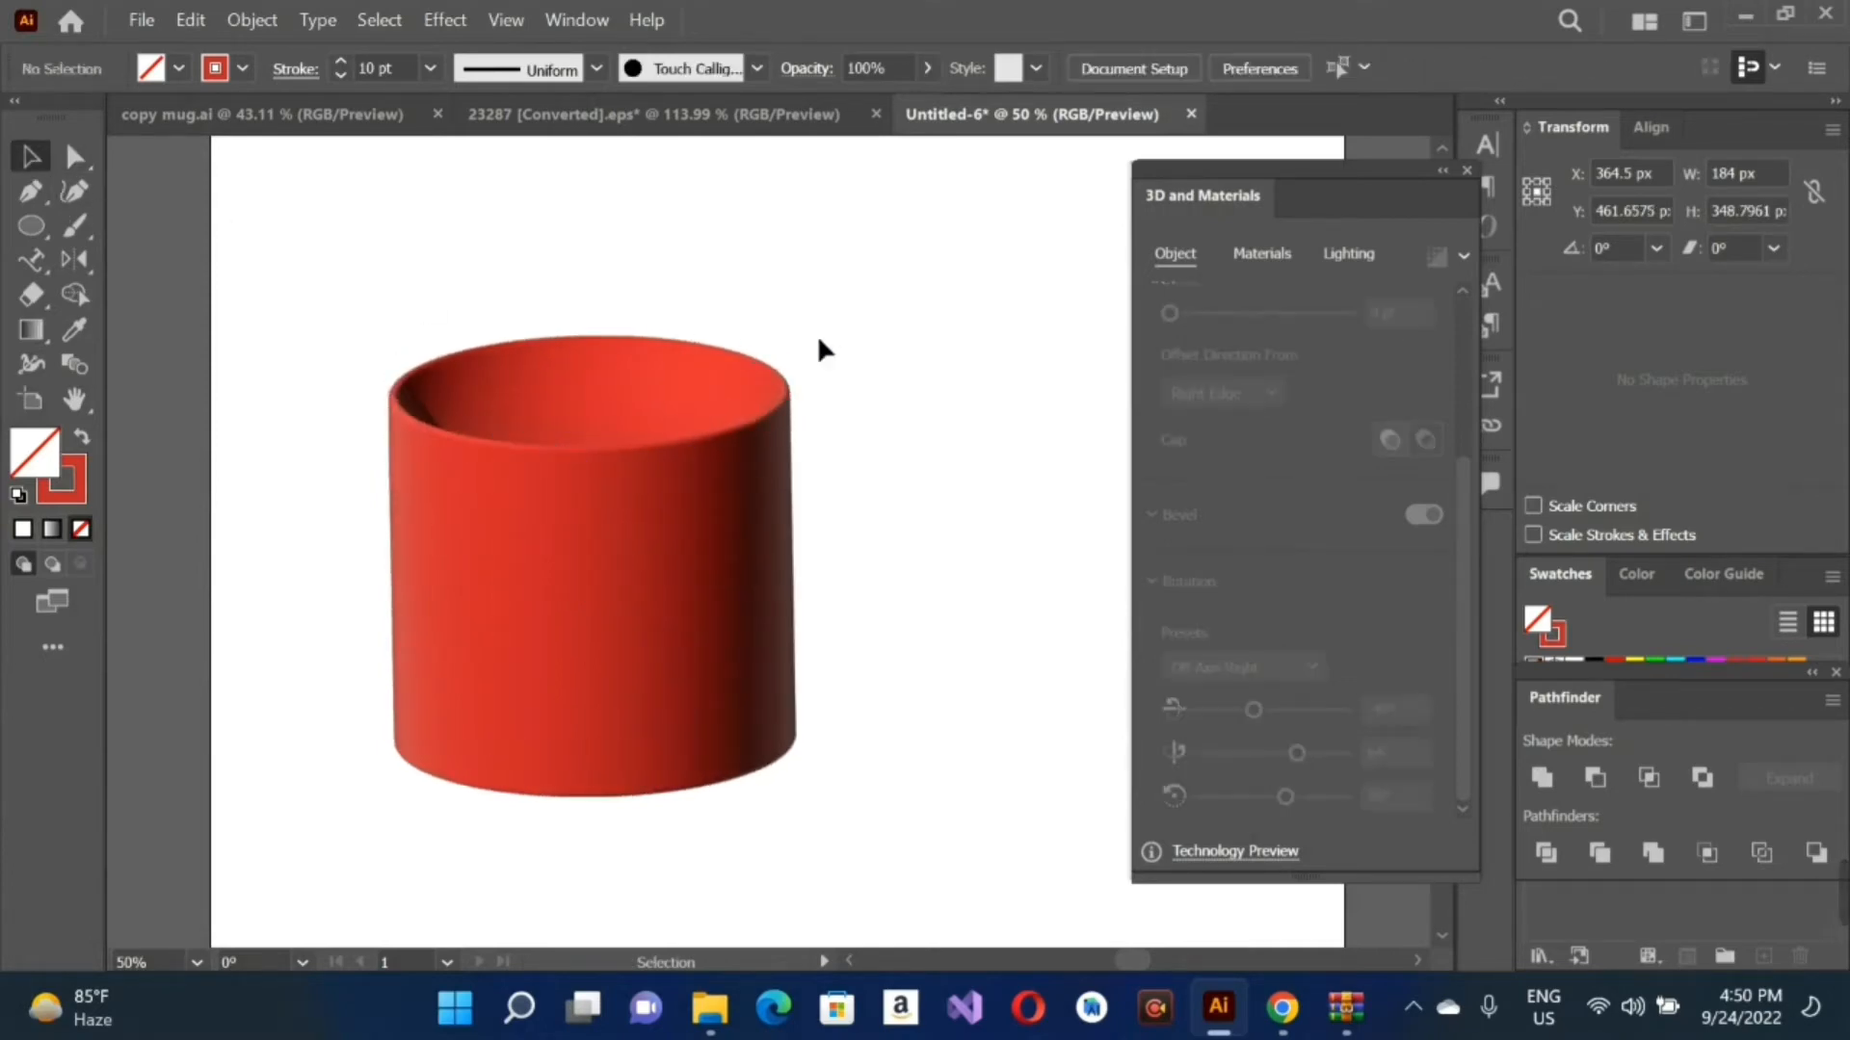
left_click_drag(382, 330, 819, 735)
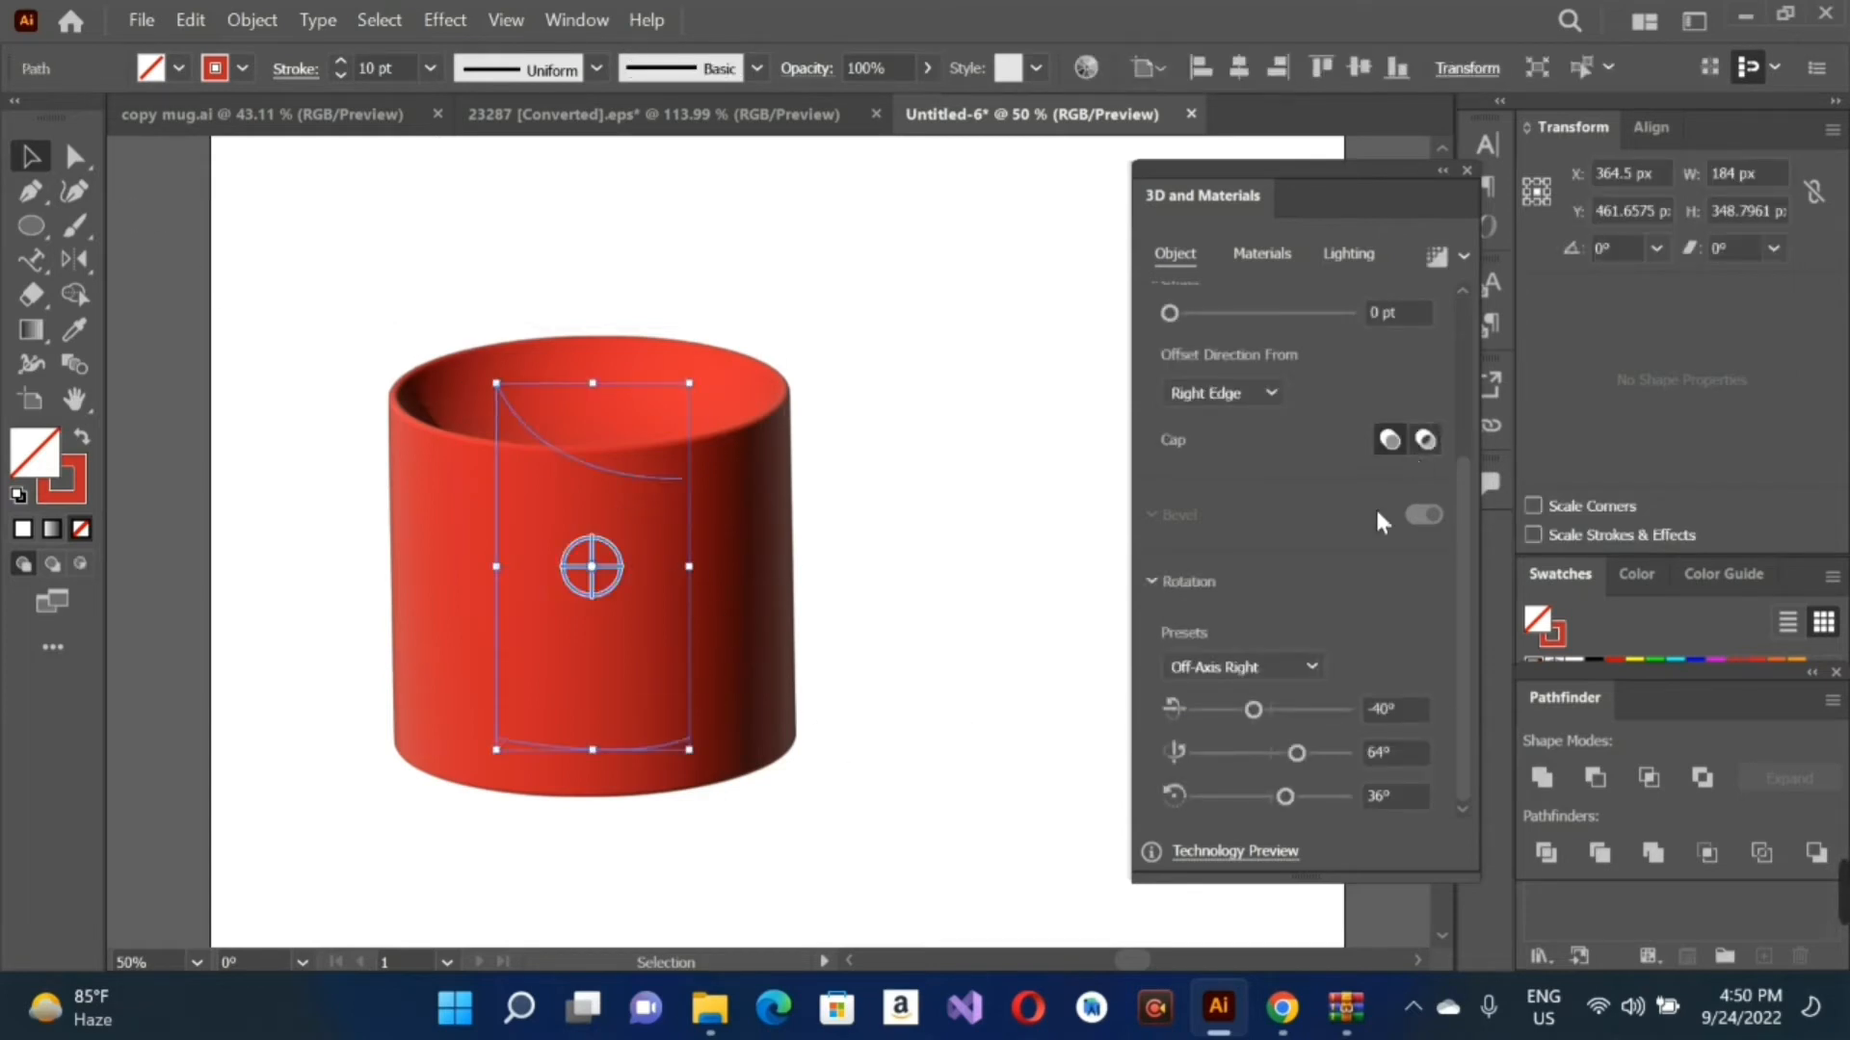
left_click(964, 366)
Step: Draw a handle ellipse about 214 px wide and 274 px high, overlapping the mug's right side
left_click(32, 225)
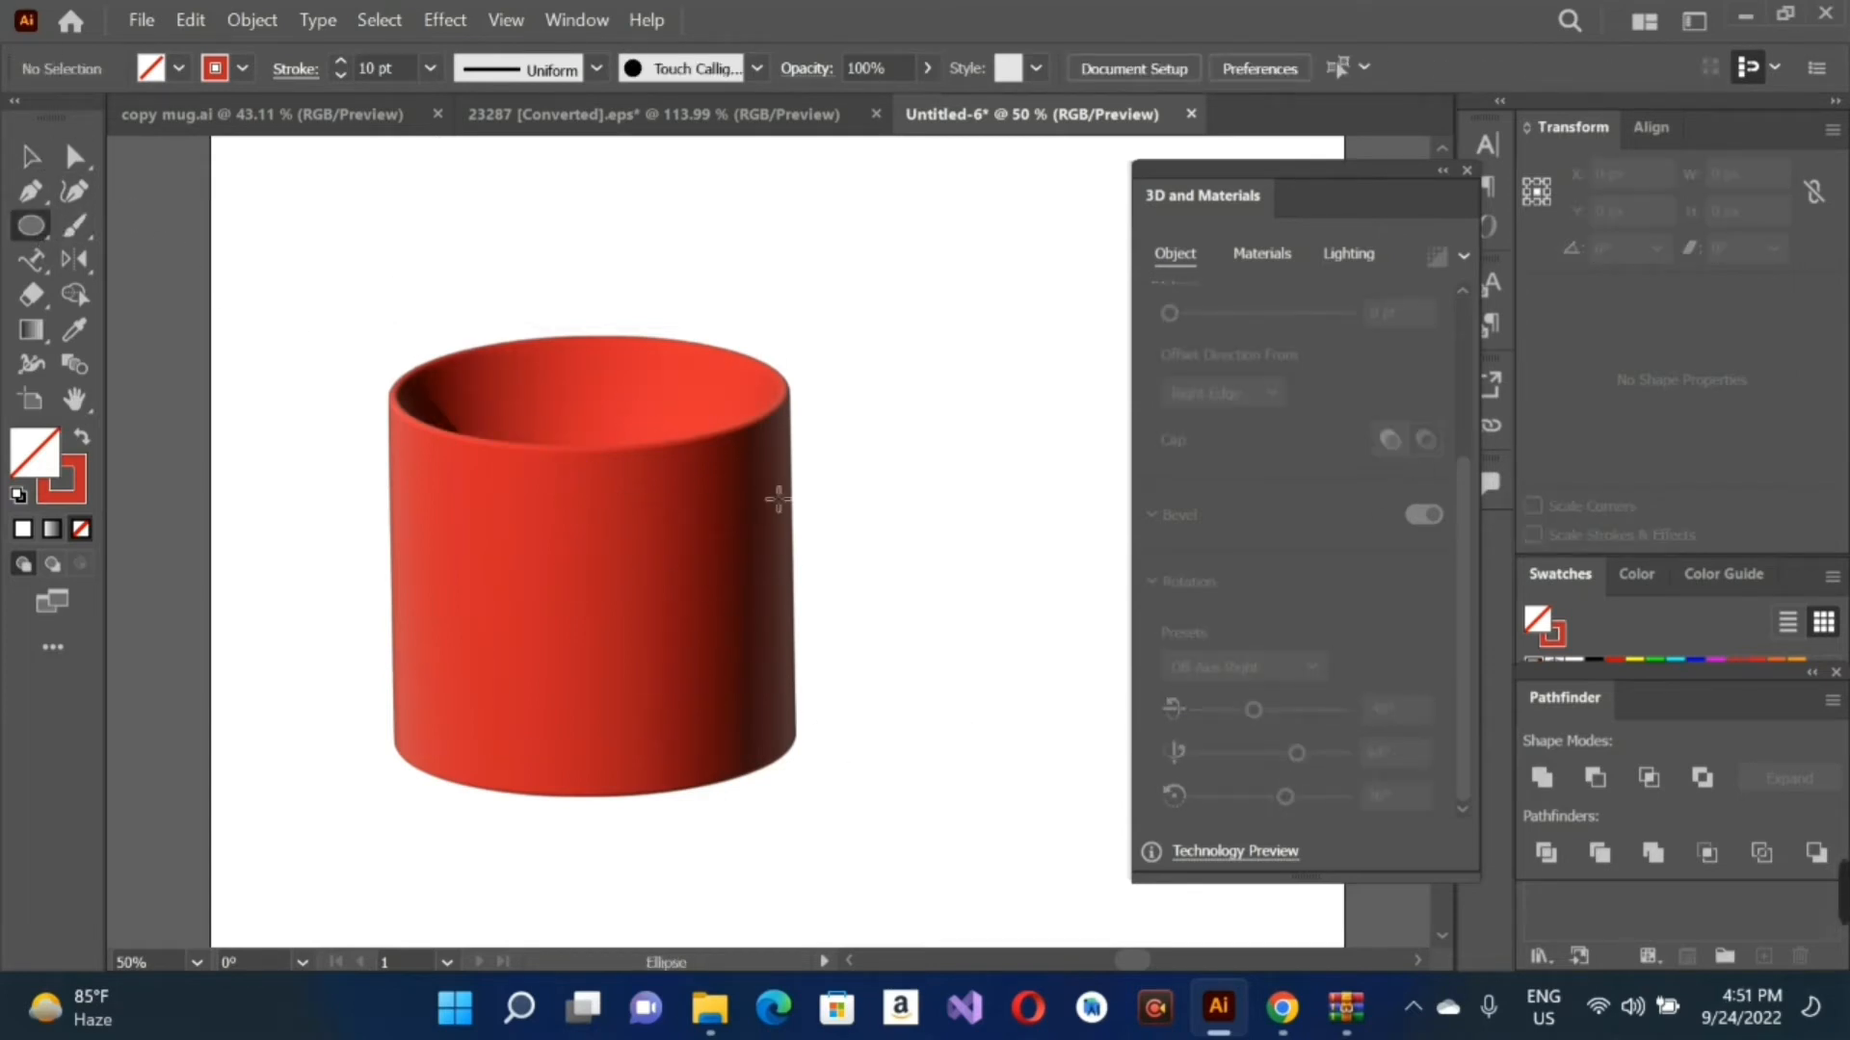
left_click_drag(775, 473, 907, 691)
key("v")
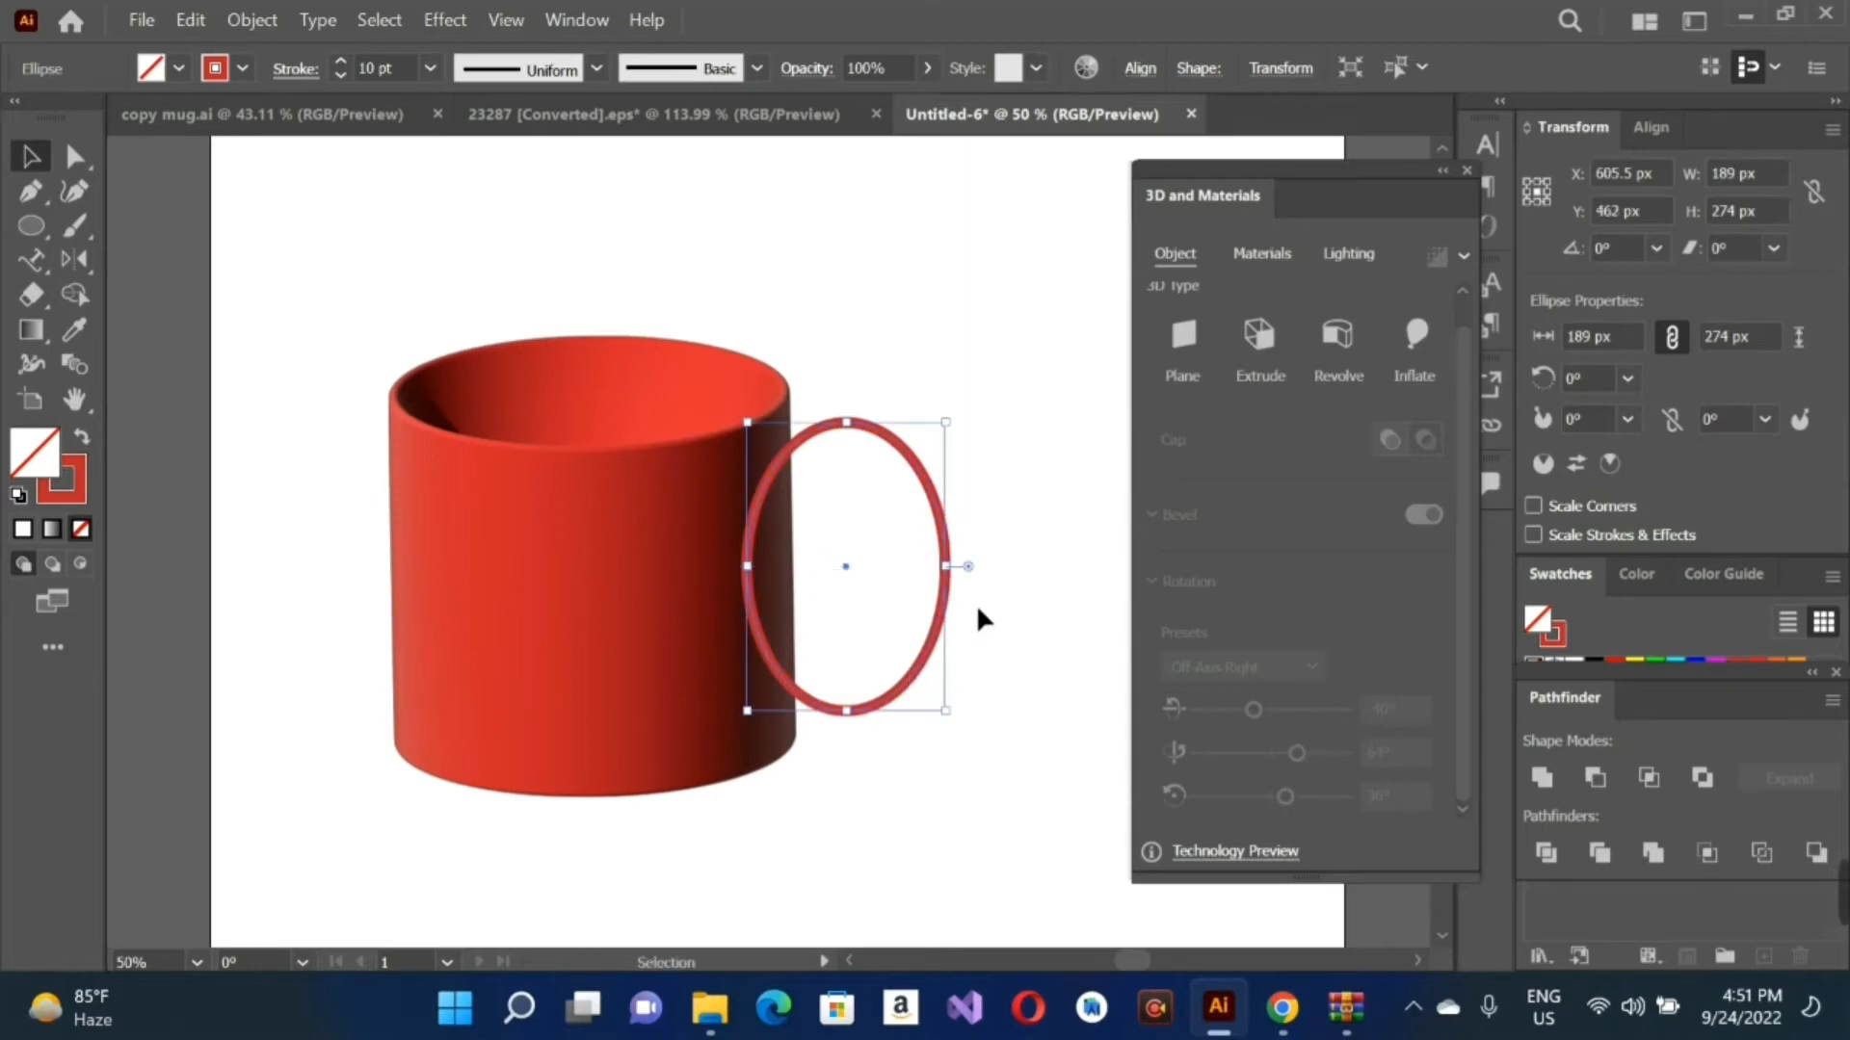
left_click_drag(947, 569, 986, 581)
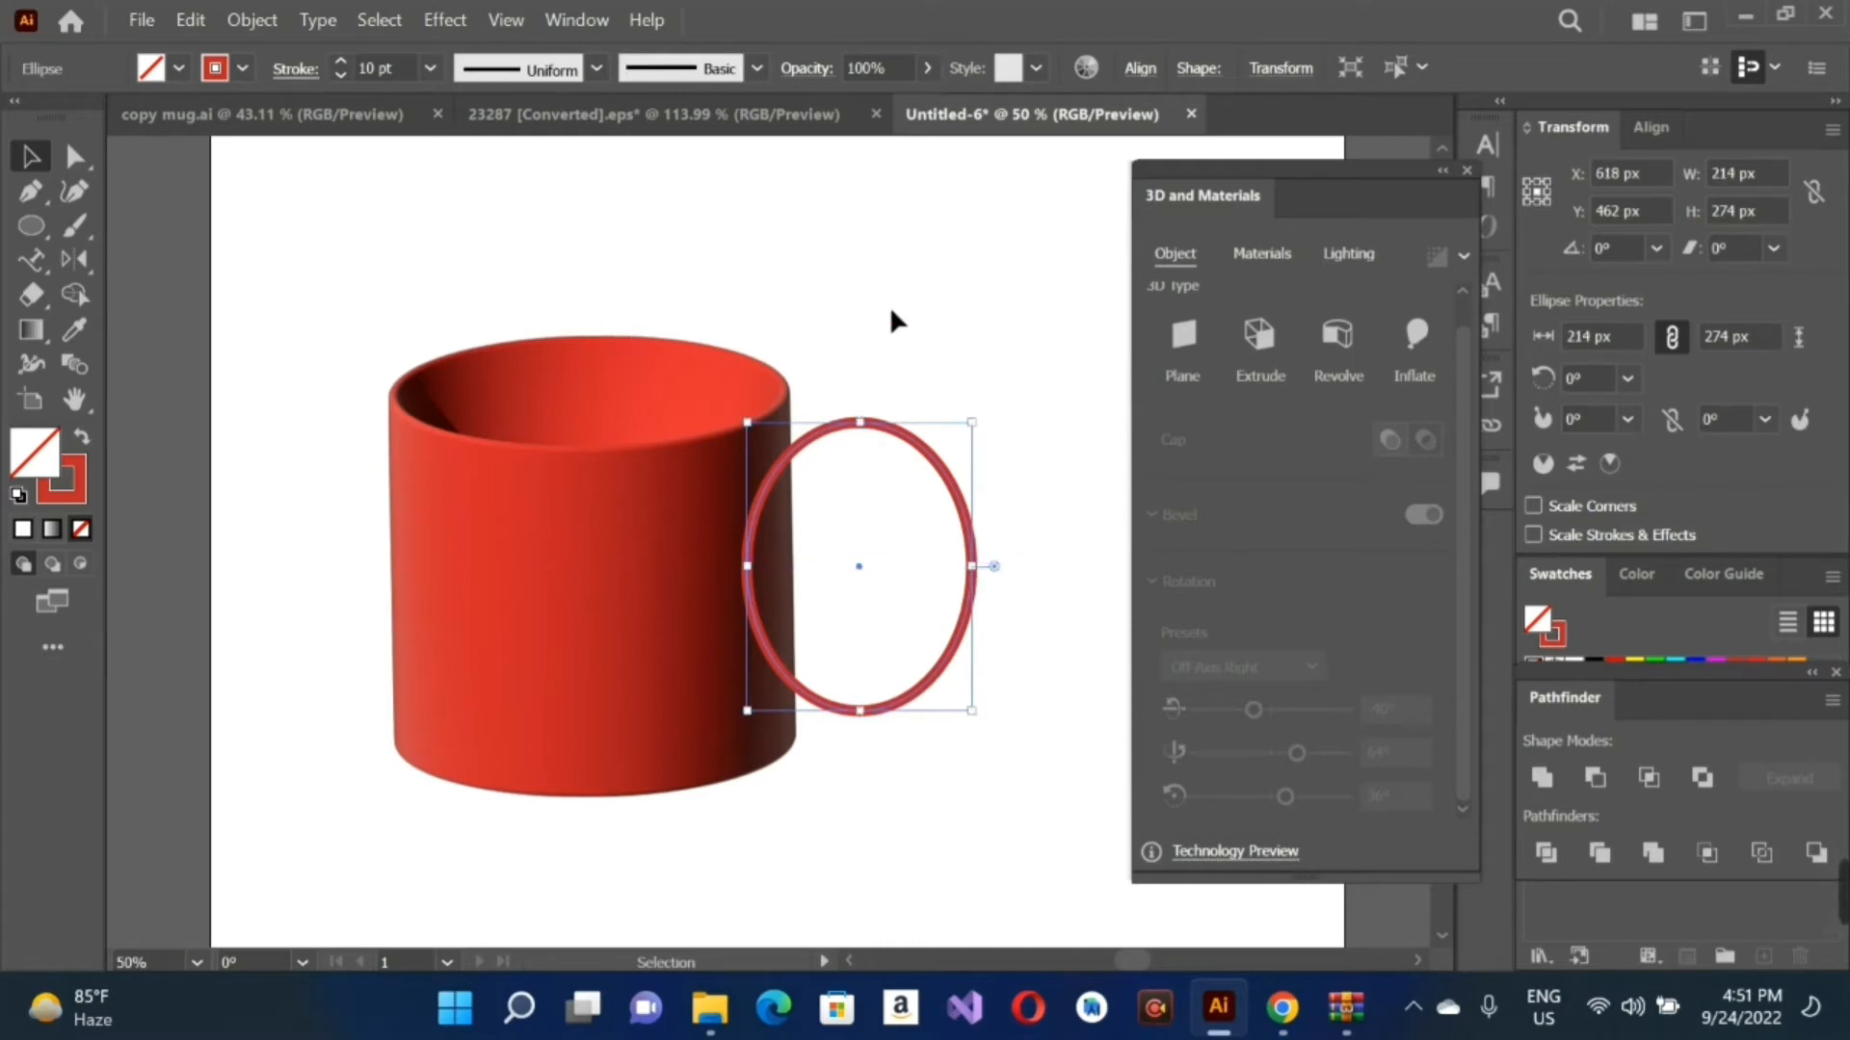
Step: Send the handle ellipse to the back, behind the mug, and move it left to about X 604 px
right_click(857, 416)
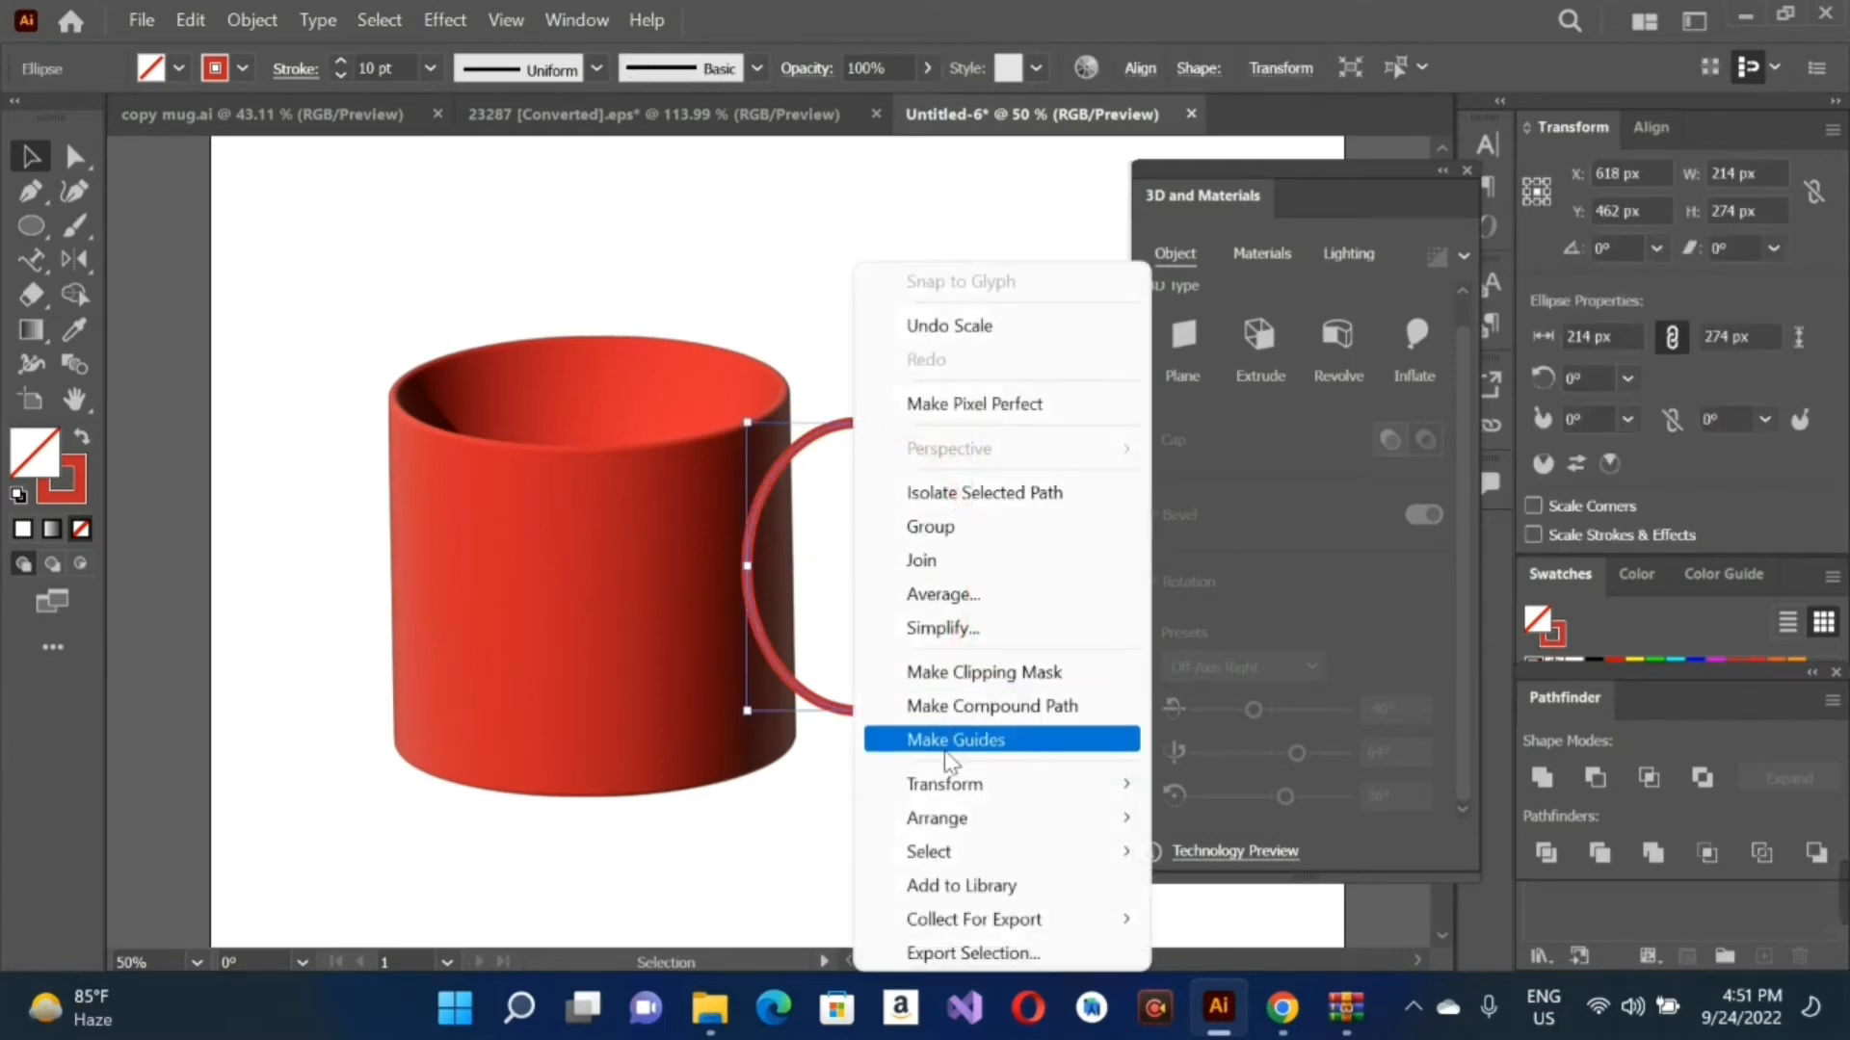
mouse_move(954, 821)
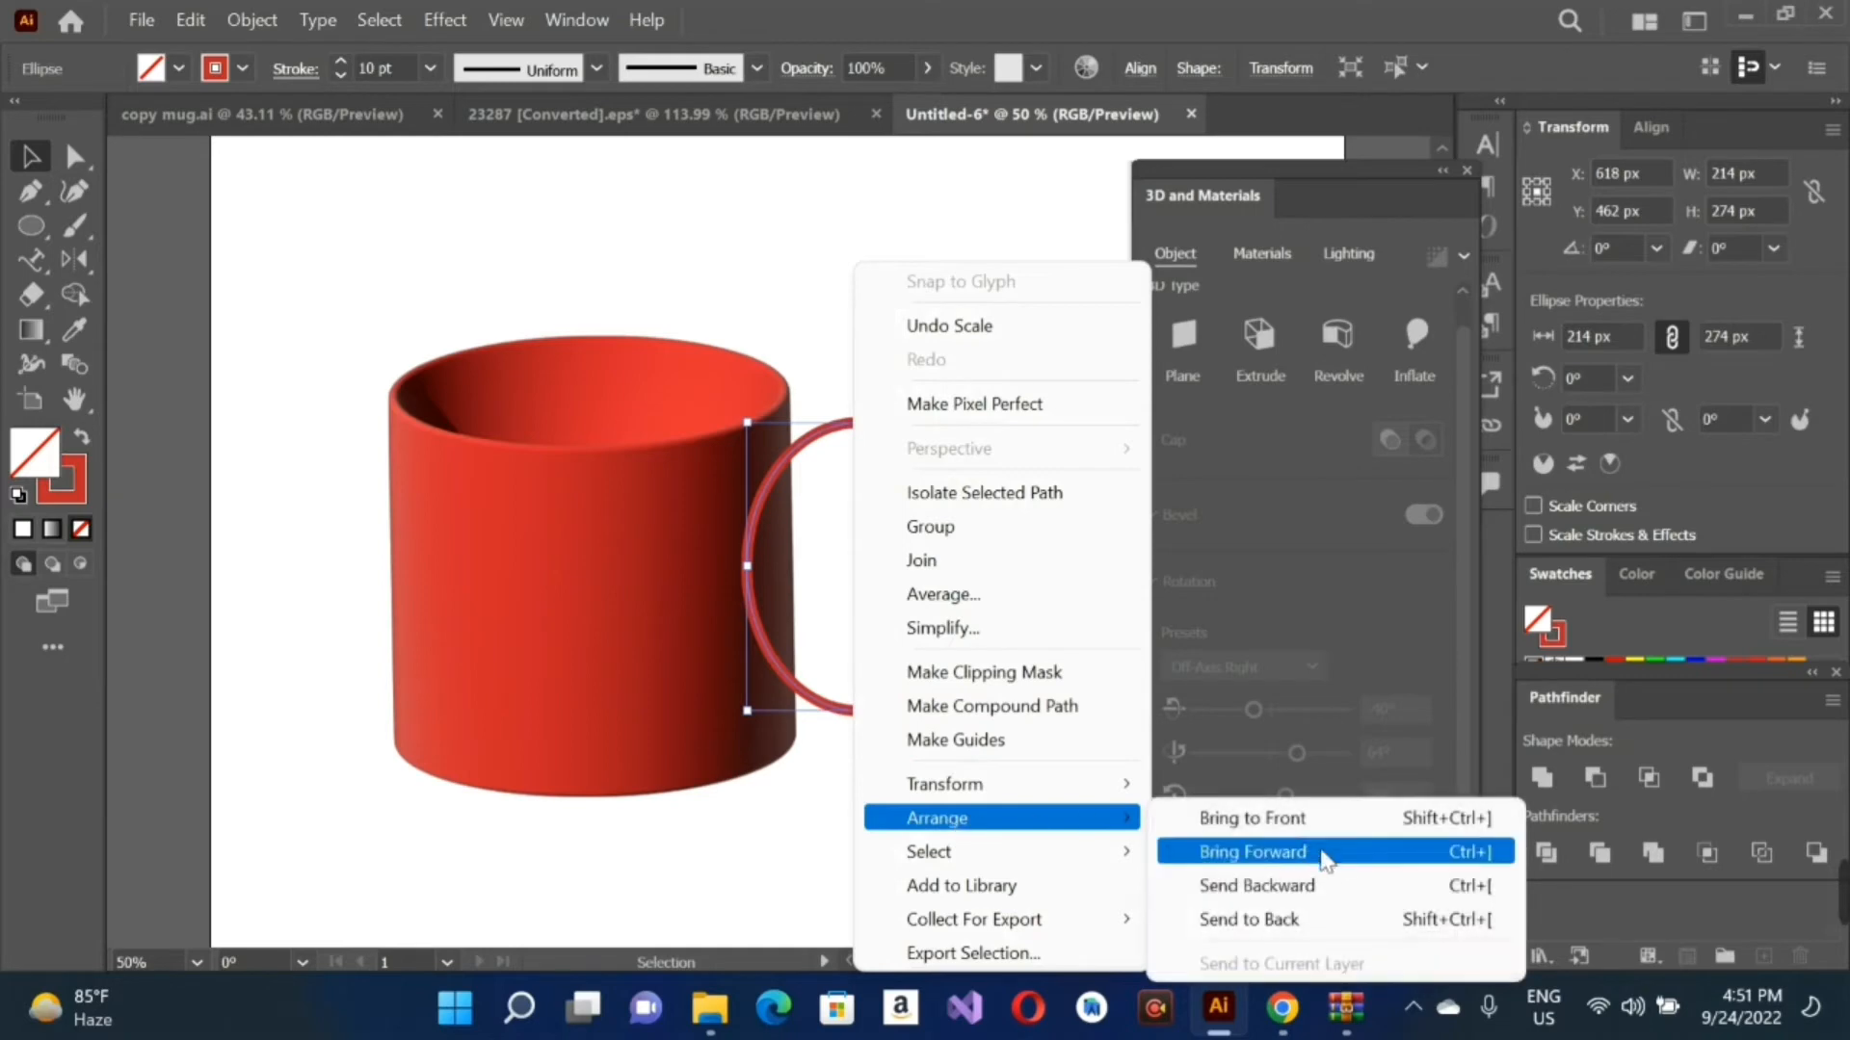
left_click(1306, 920)
left_click(919, 696)
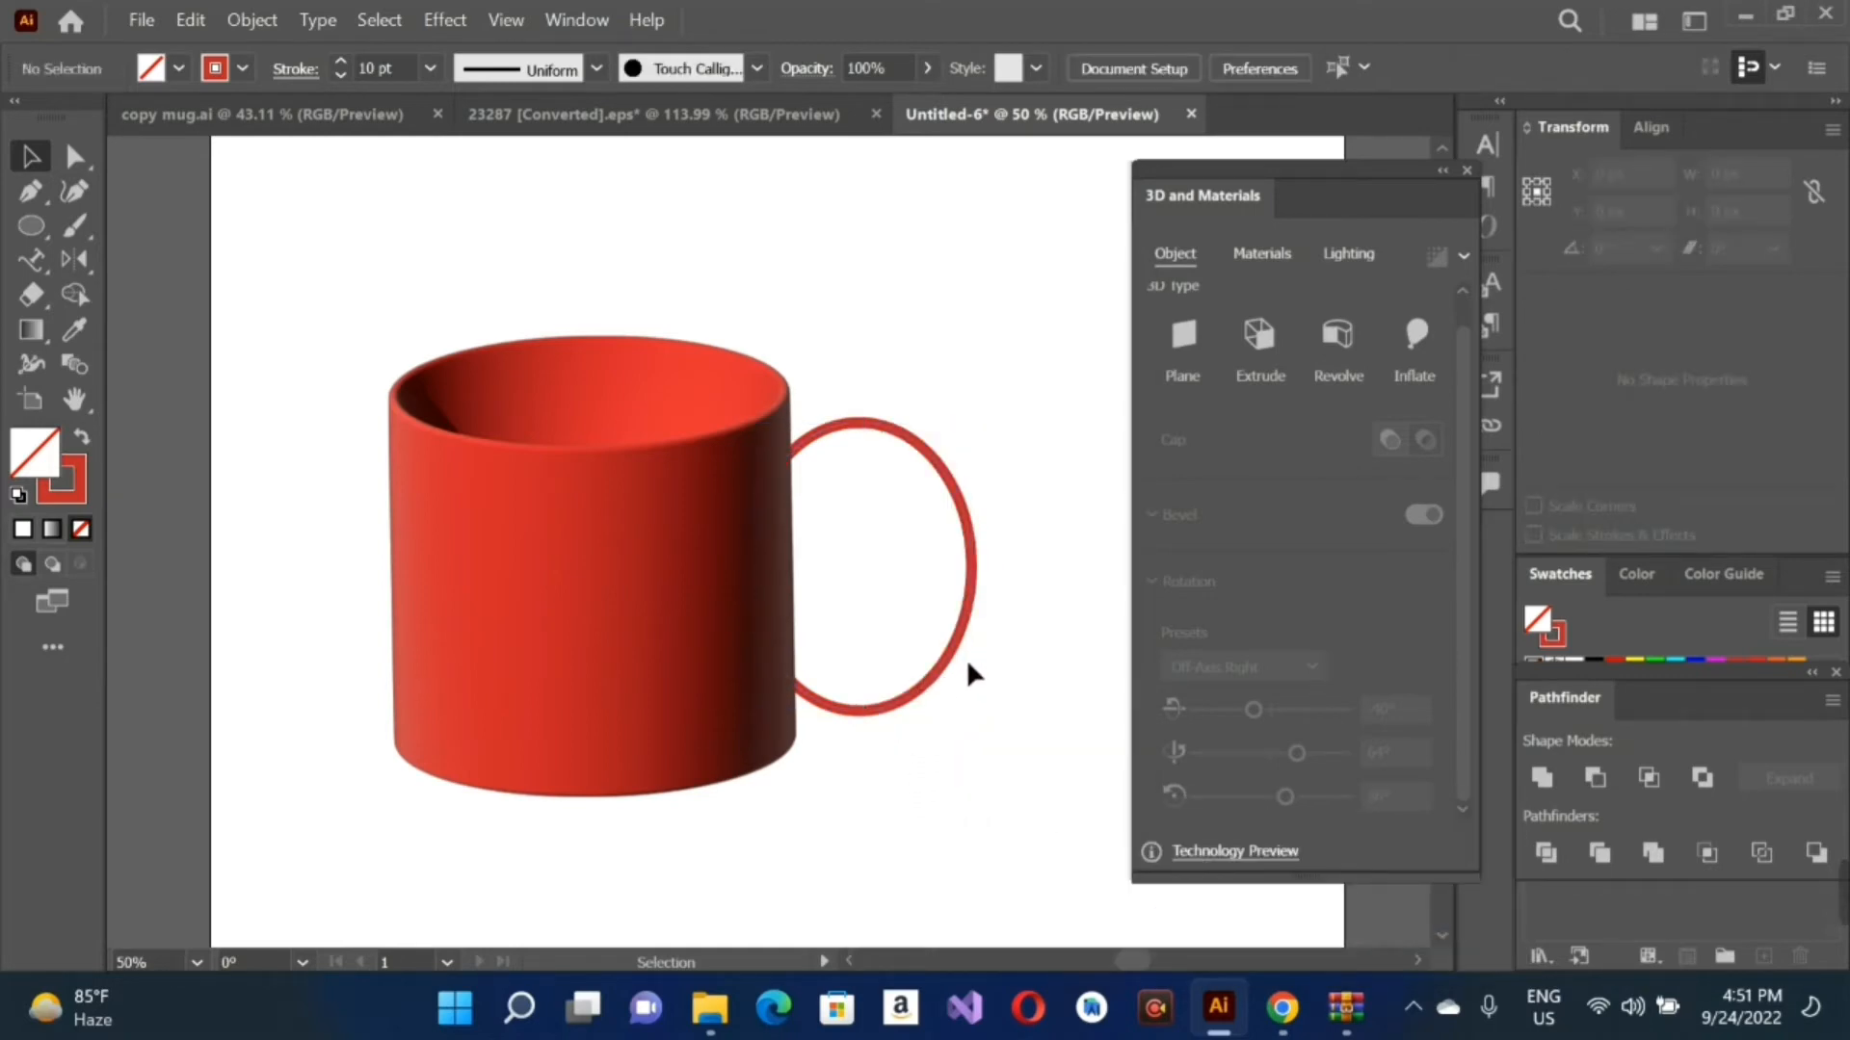
left_click(946, 661)
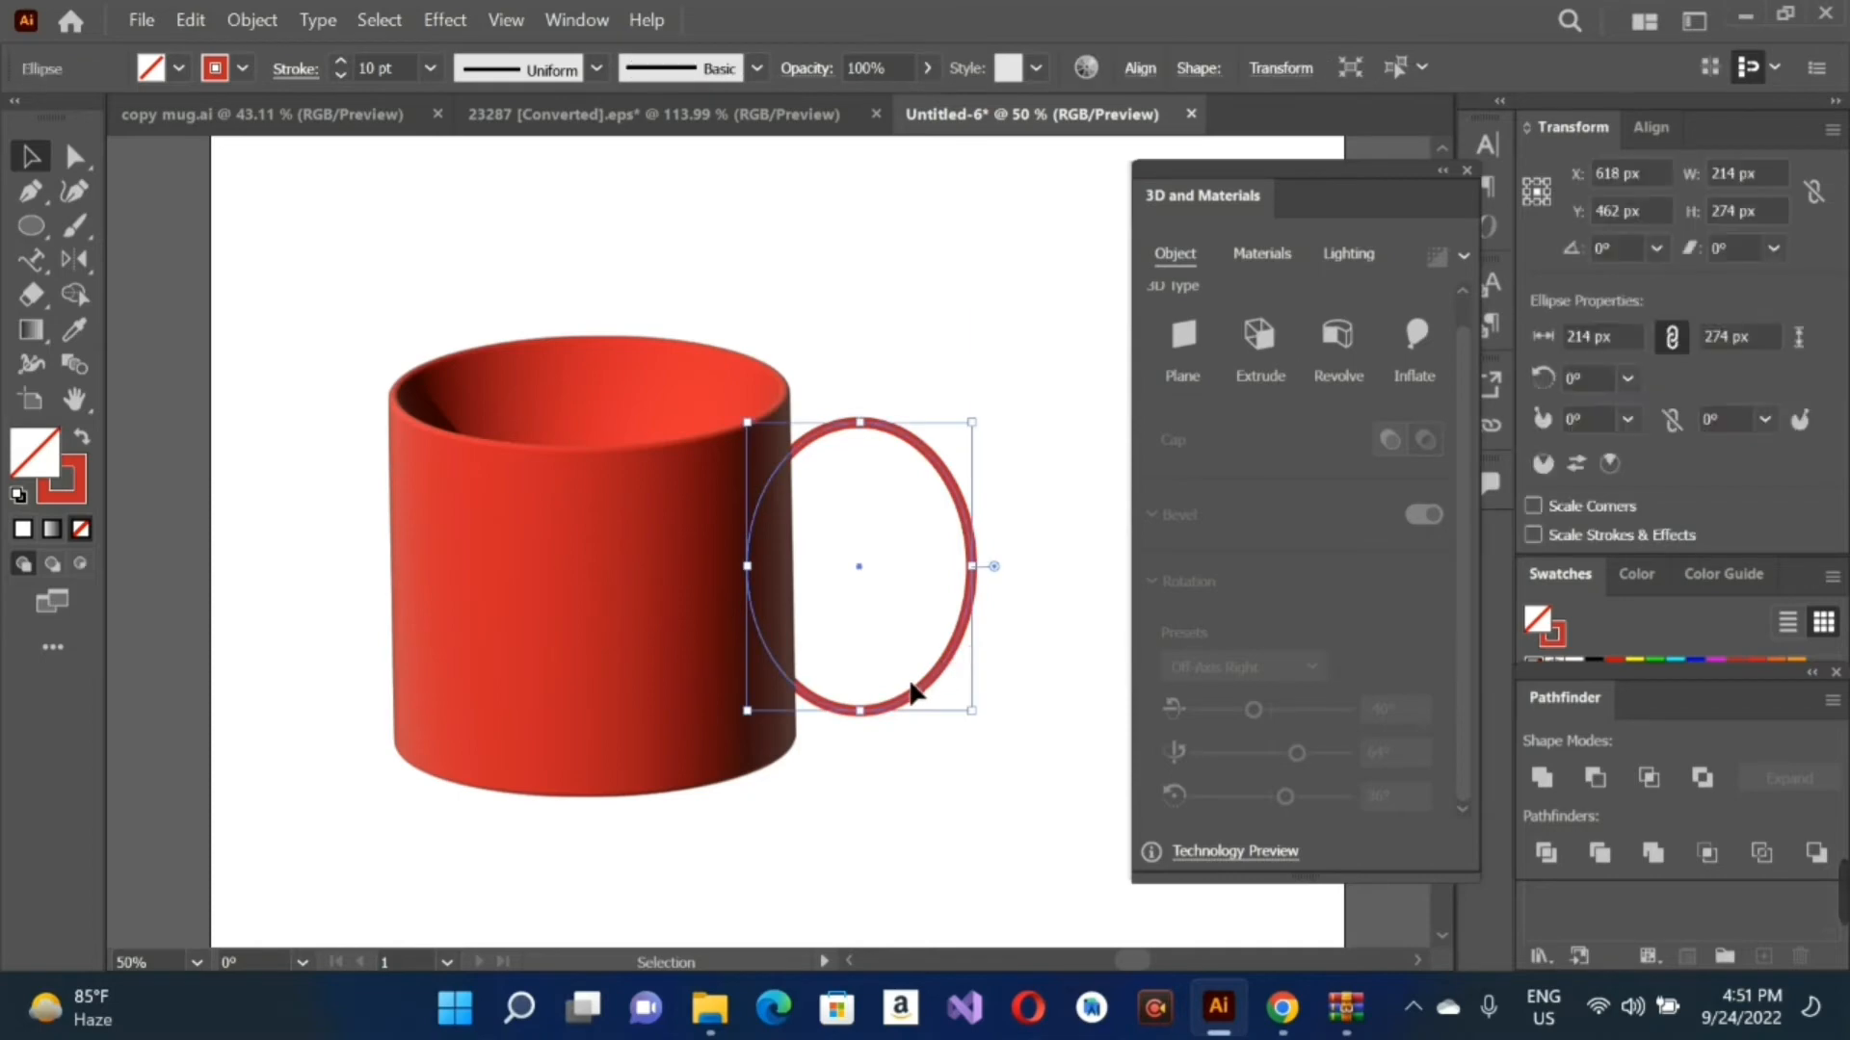
left_click_drag(919, 696, 896, 686)
Step: Reshape the handle ellipse by moving its top anchor down, its bottom anchor up and its right anchor inward to about X 695 px
key("a")
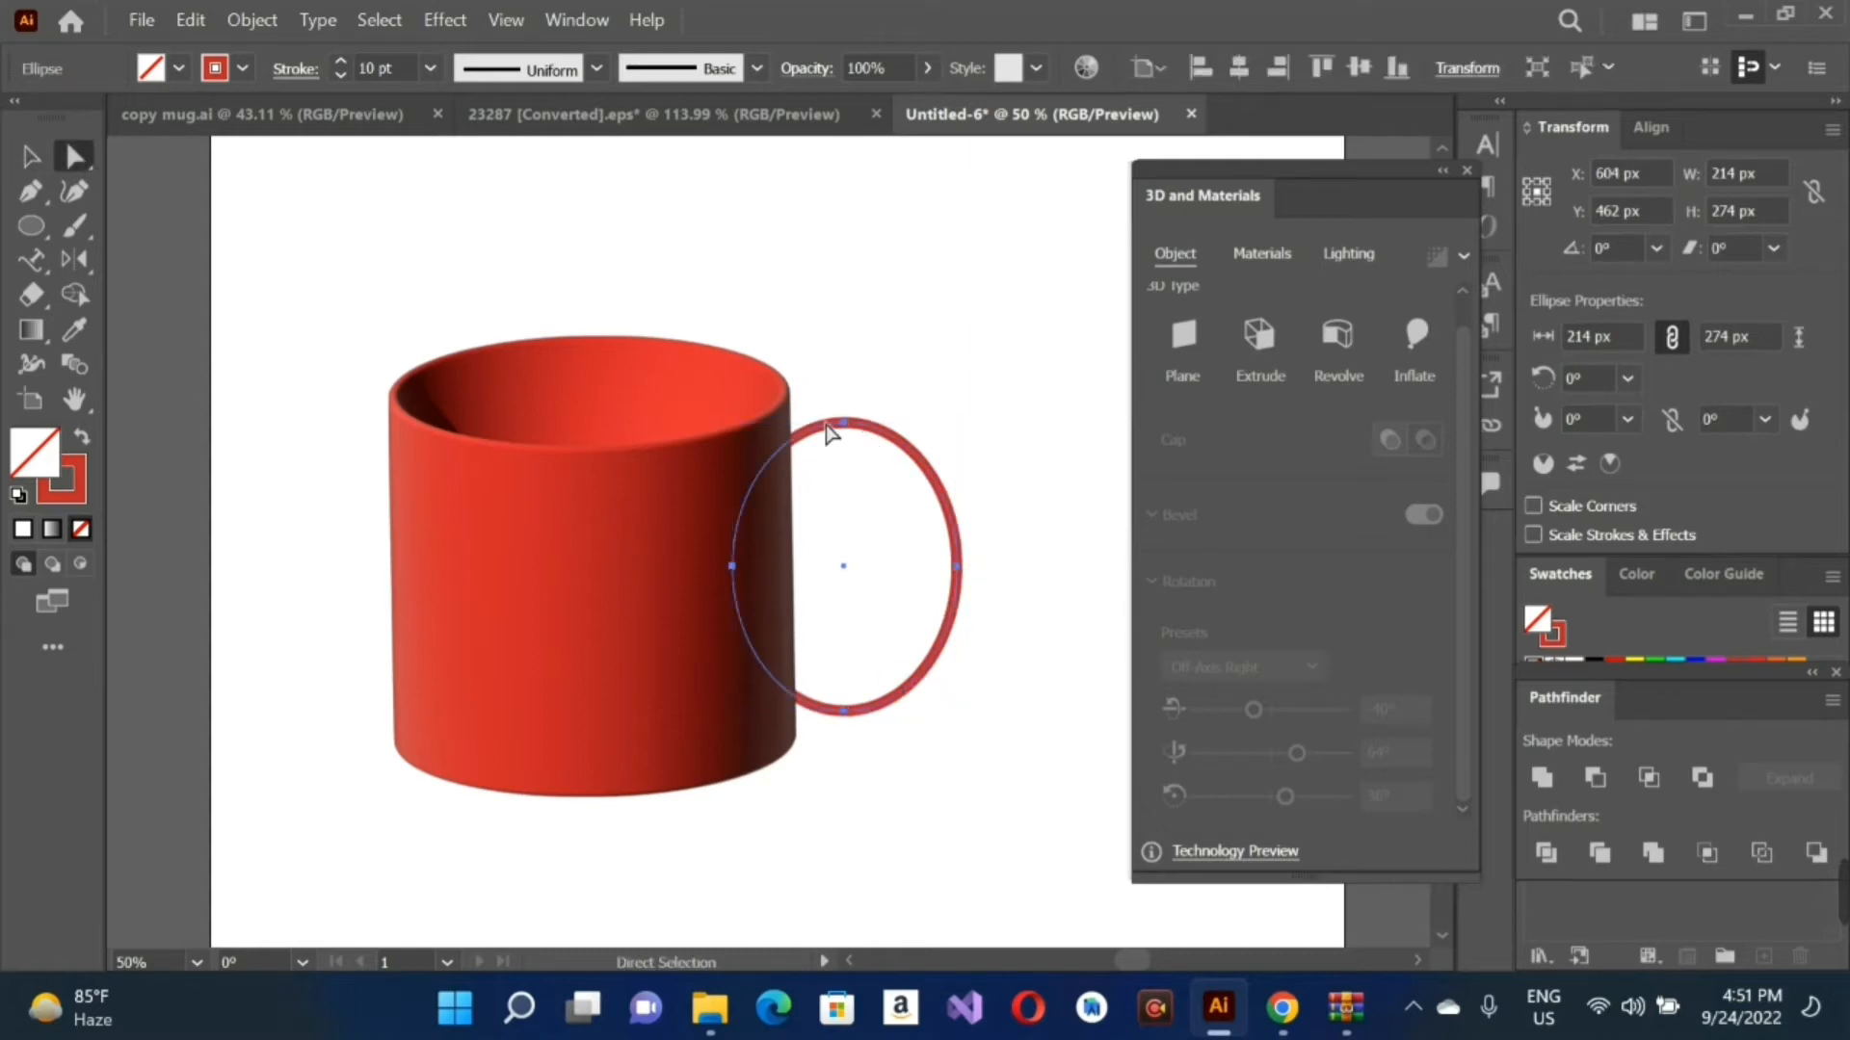
left_click(844, 424)
left_click_drag(844, 429, 851, 446)
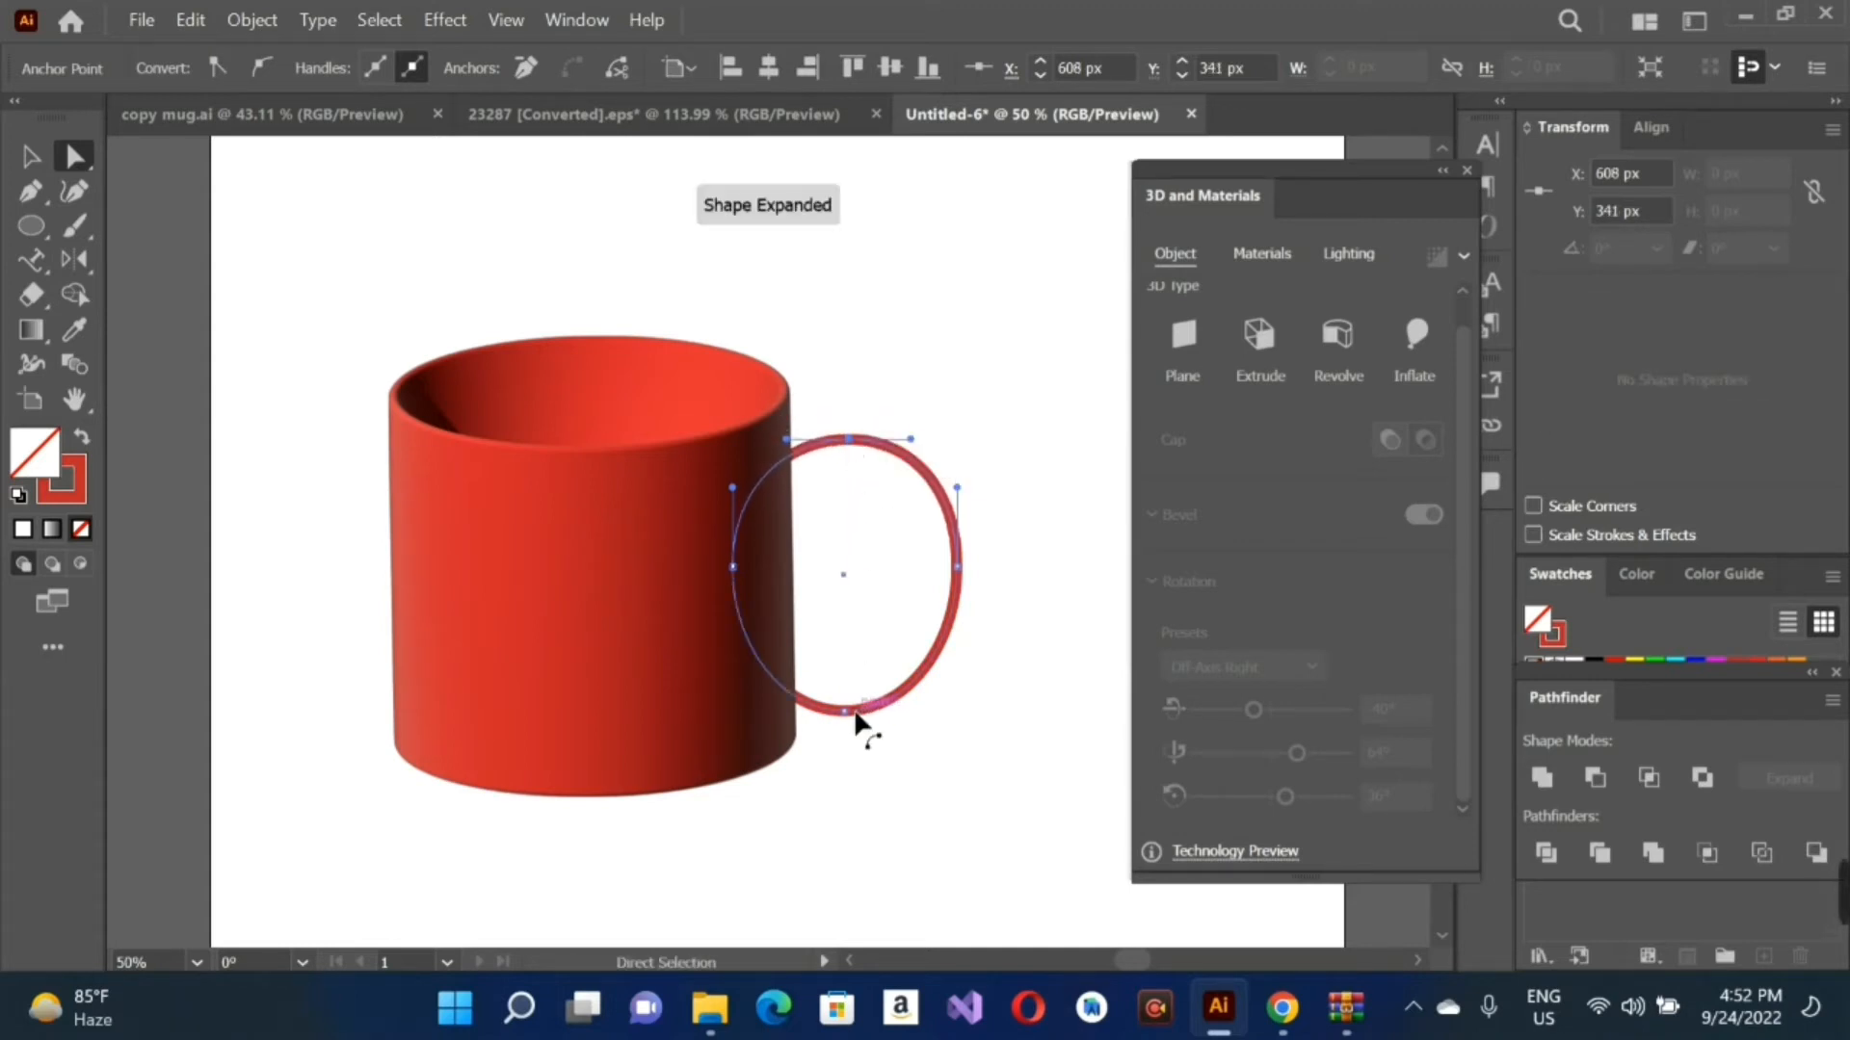
left_click_drag(844, 713, 851, 699)
left_click_drag(957, 567, 943, 578)
left_click(44, 159)
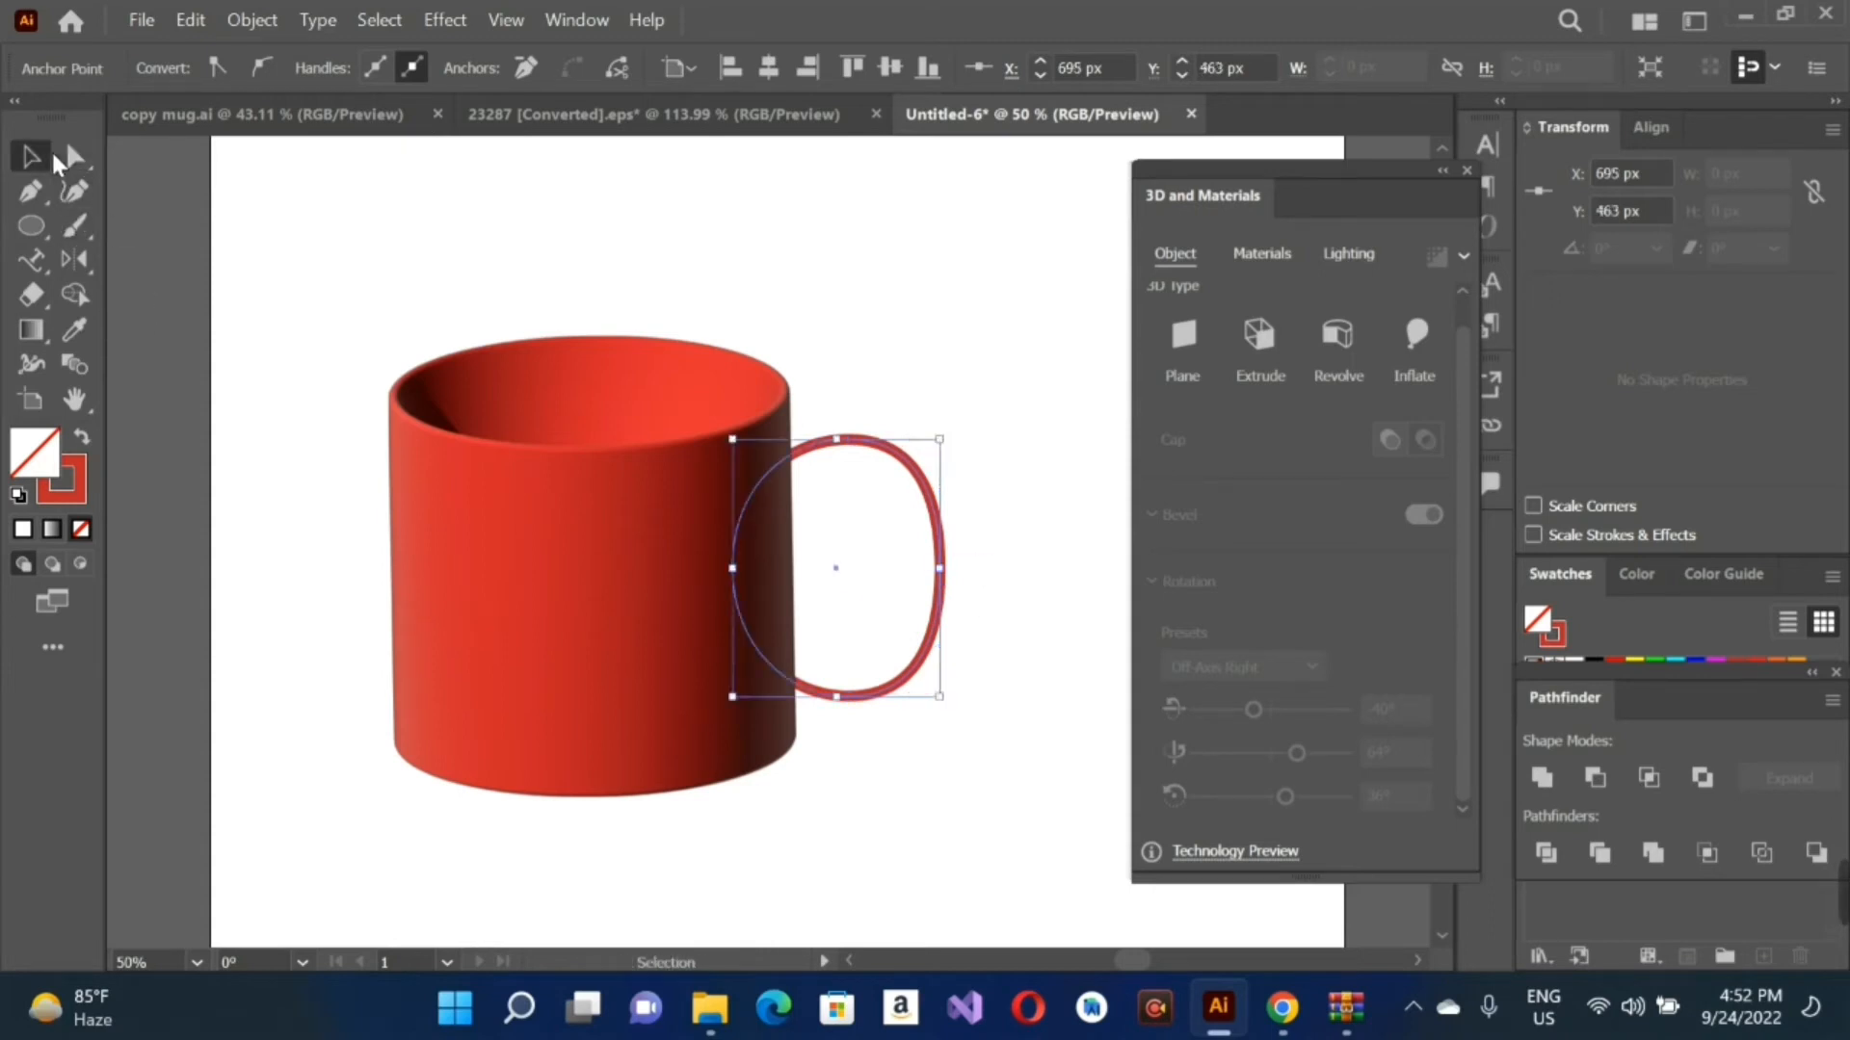
Step: Apply the Inflate 3D effect to the handle ellipse behind the mug and set its depth to 54 pt
left_click(1405, 334)
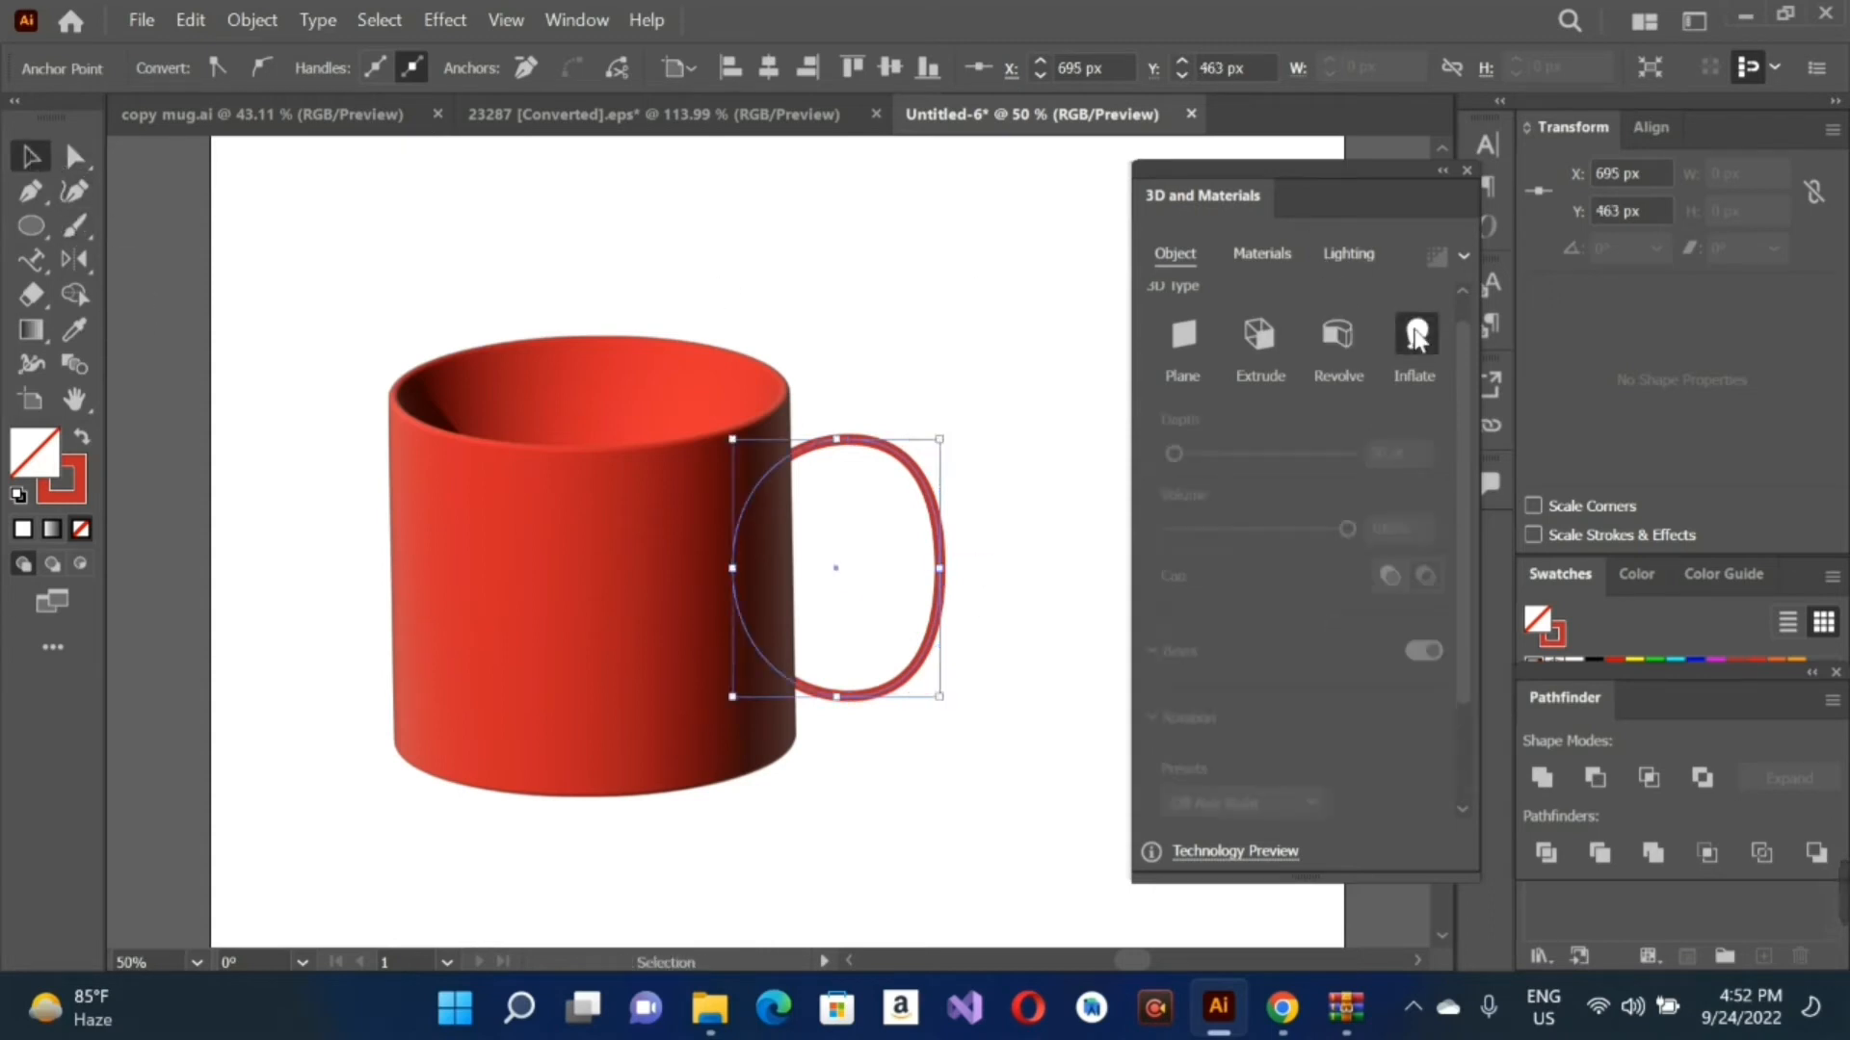
left_click(973, 321)
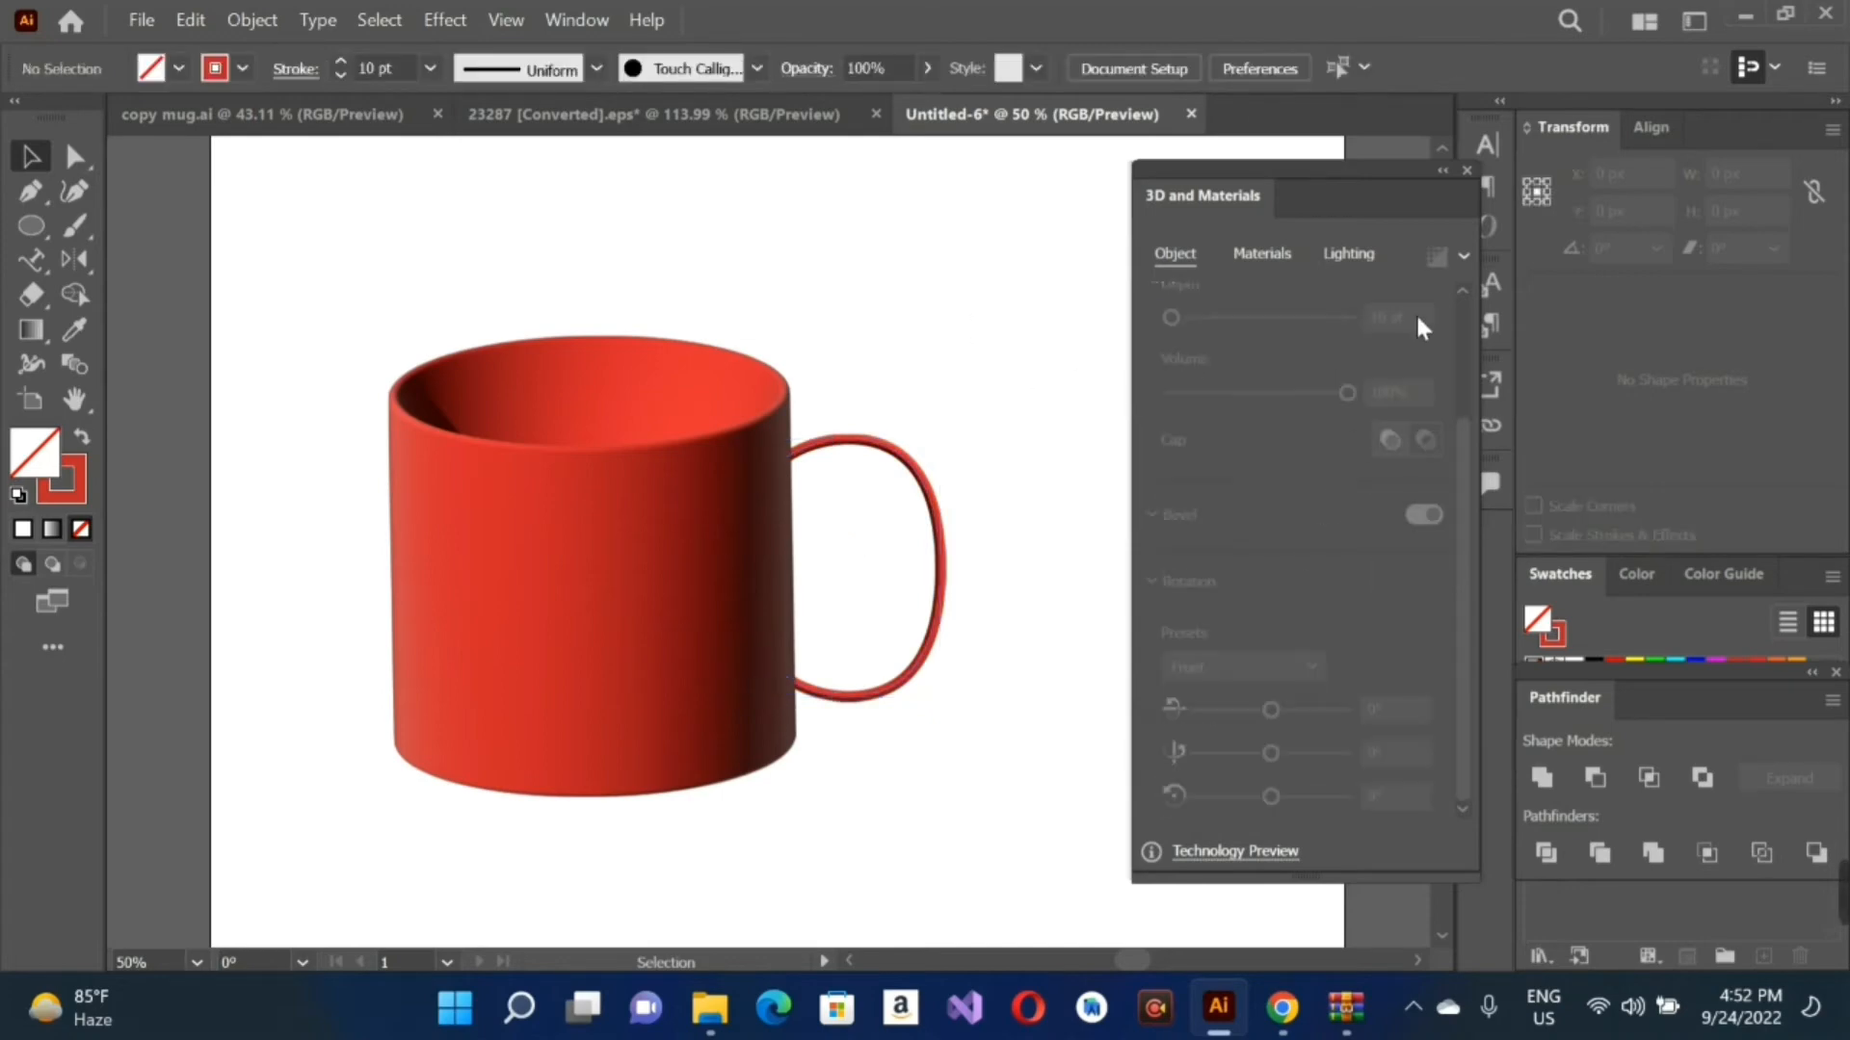
scroll(1417, 315, "up", 1)
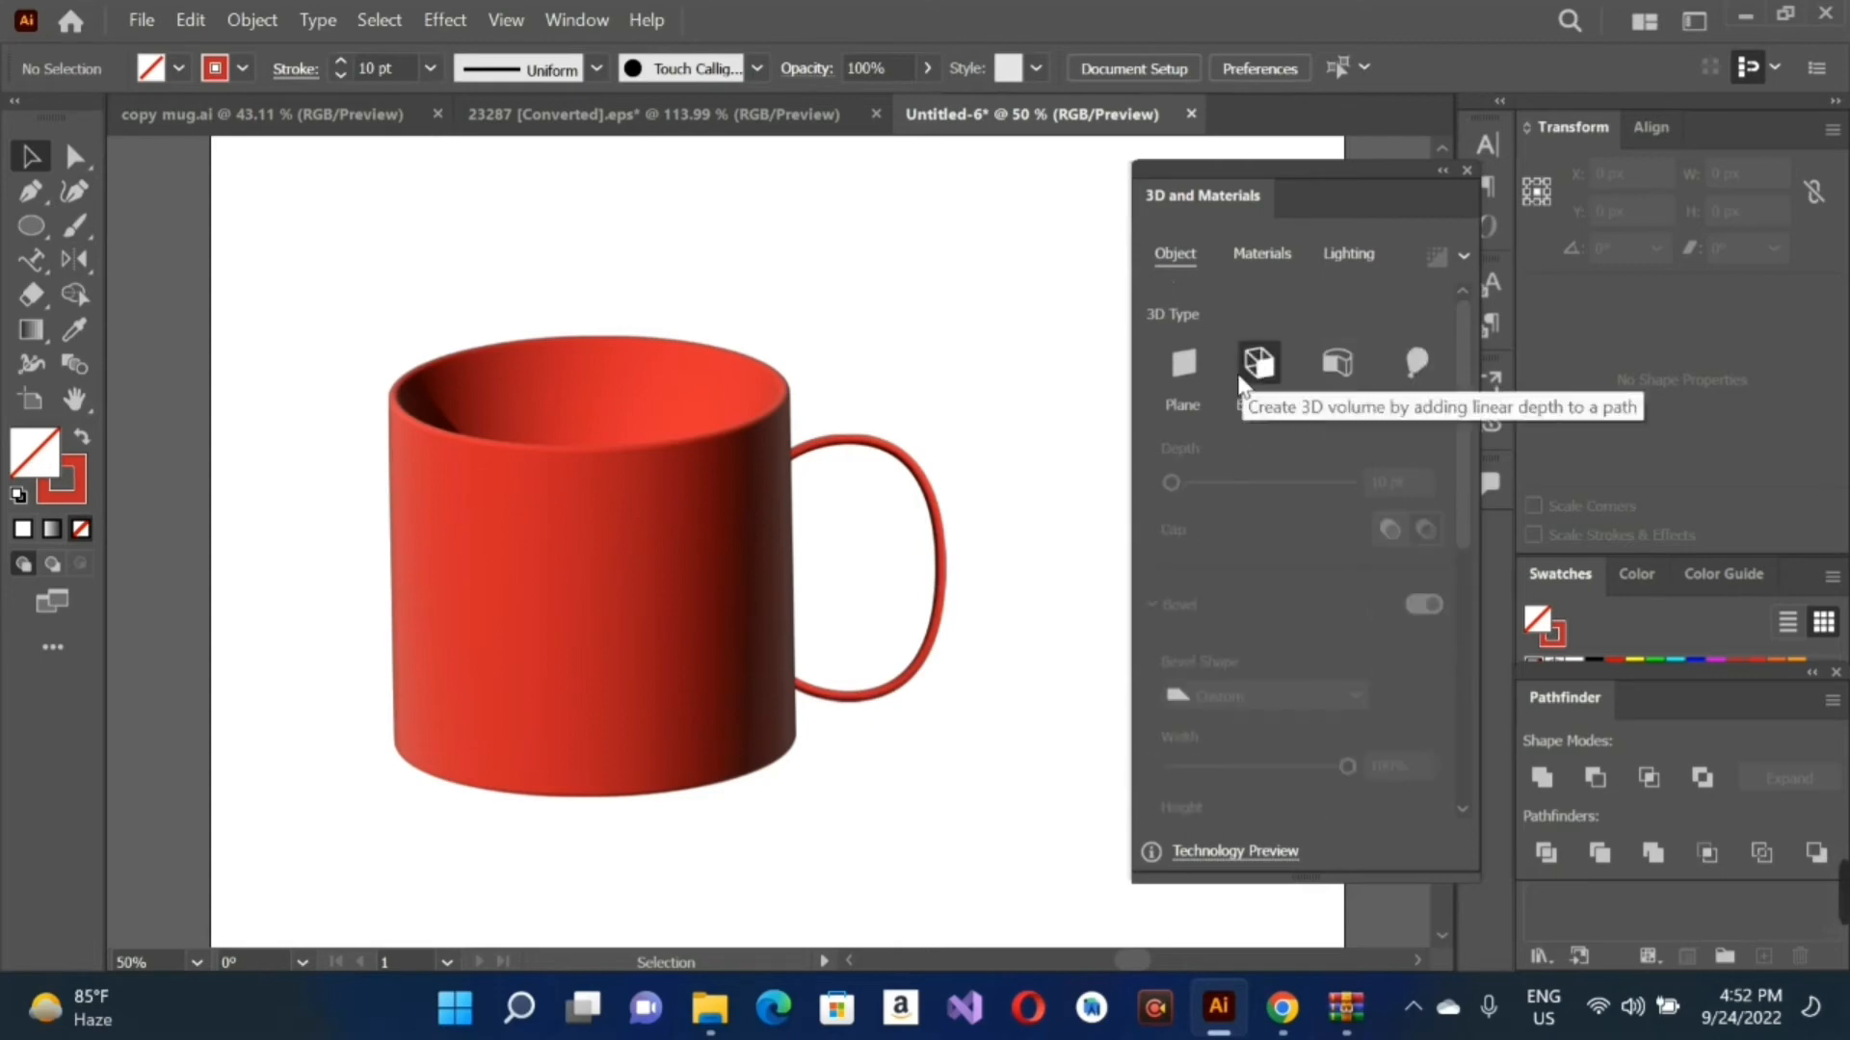
left_click(1258, 363)
left_click(947, 523)
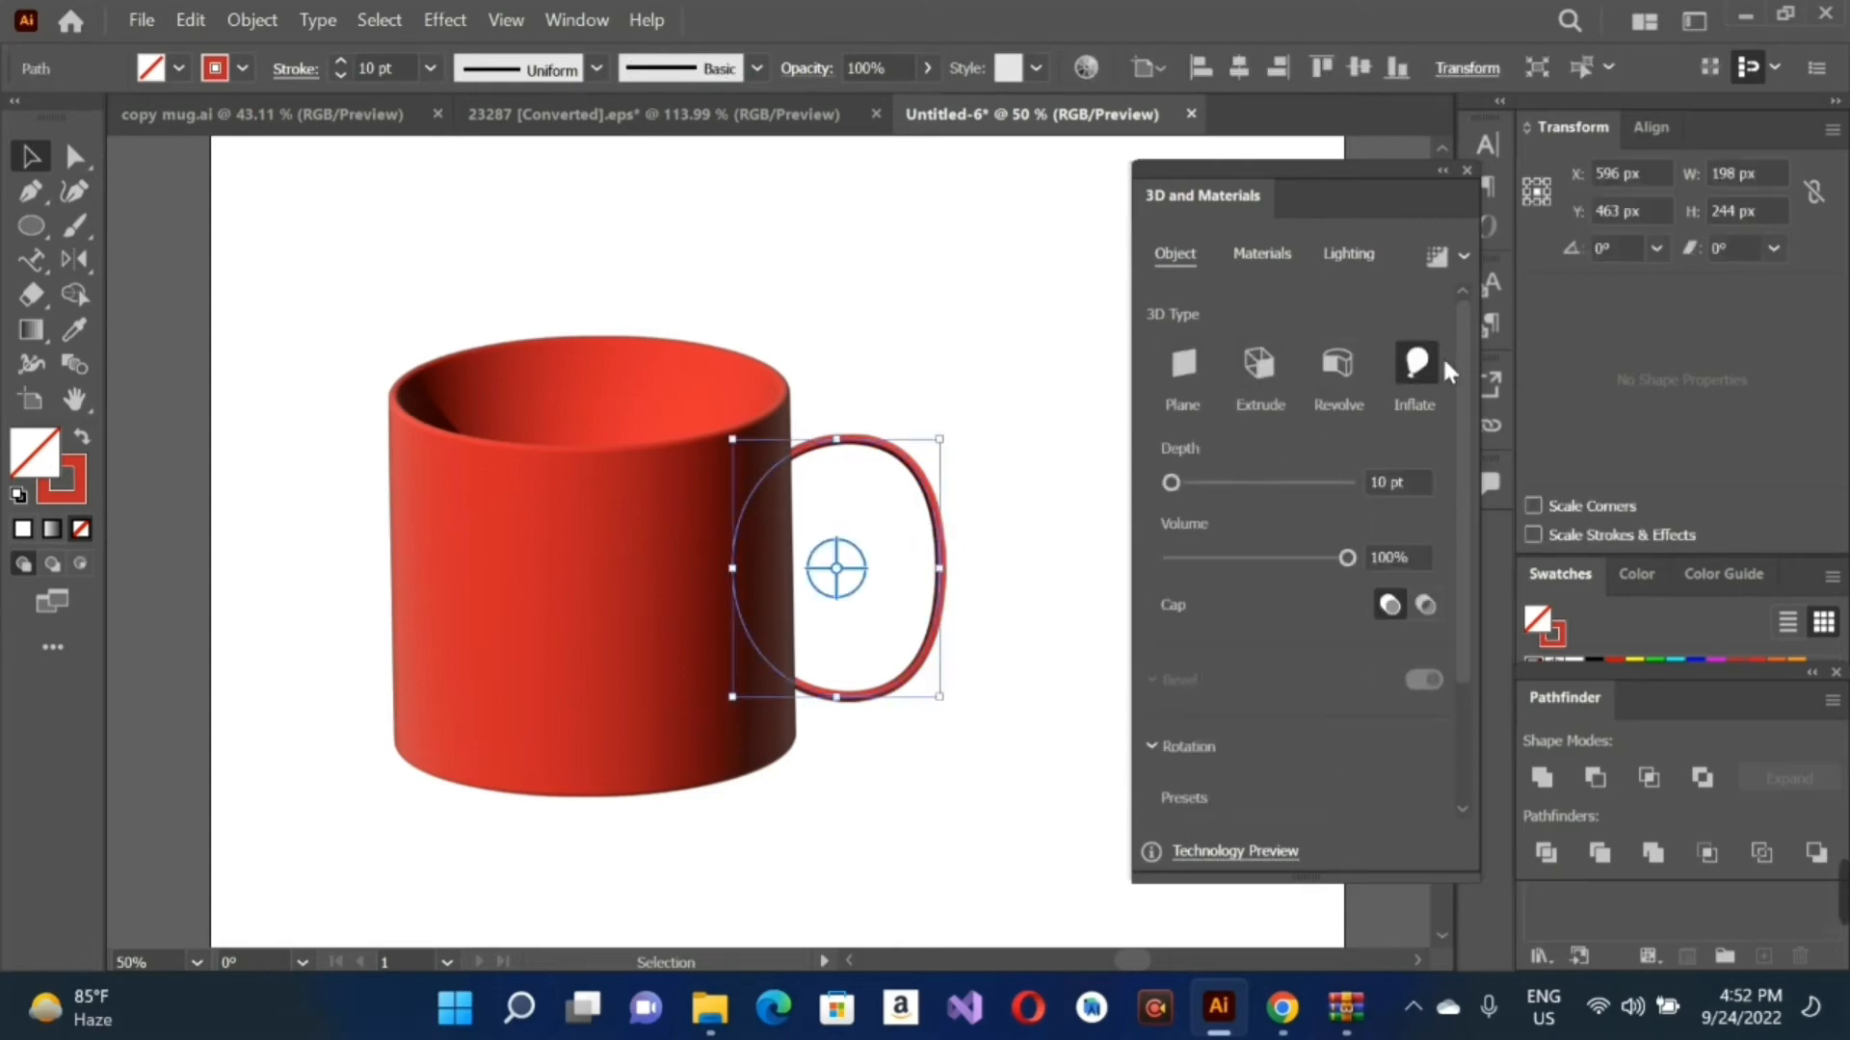
left_click_drag(1169, 488, 1175, 491)
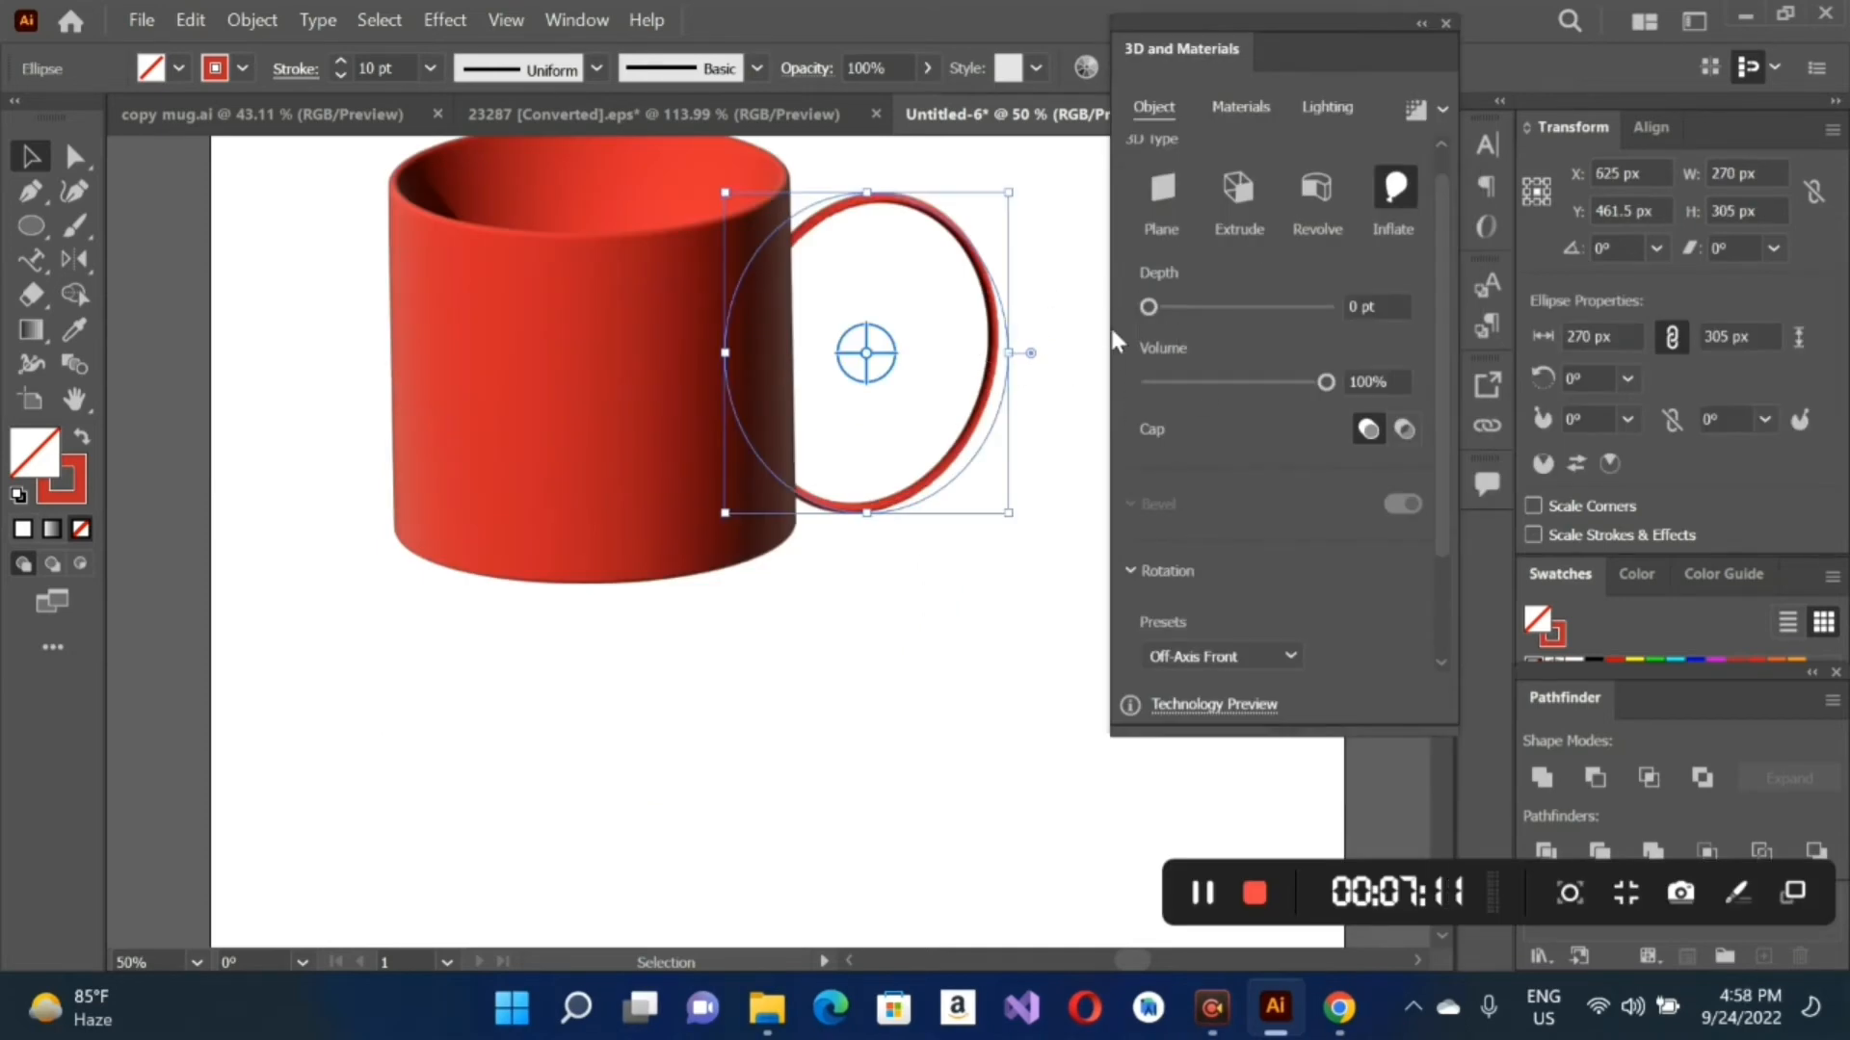
left_click_drag(1149, 306, 1154, 308)
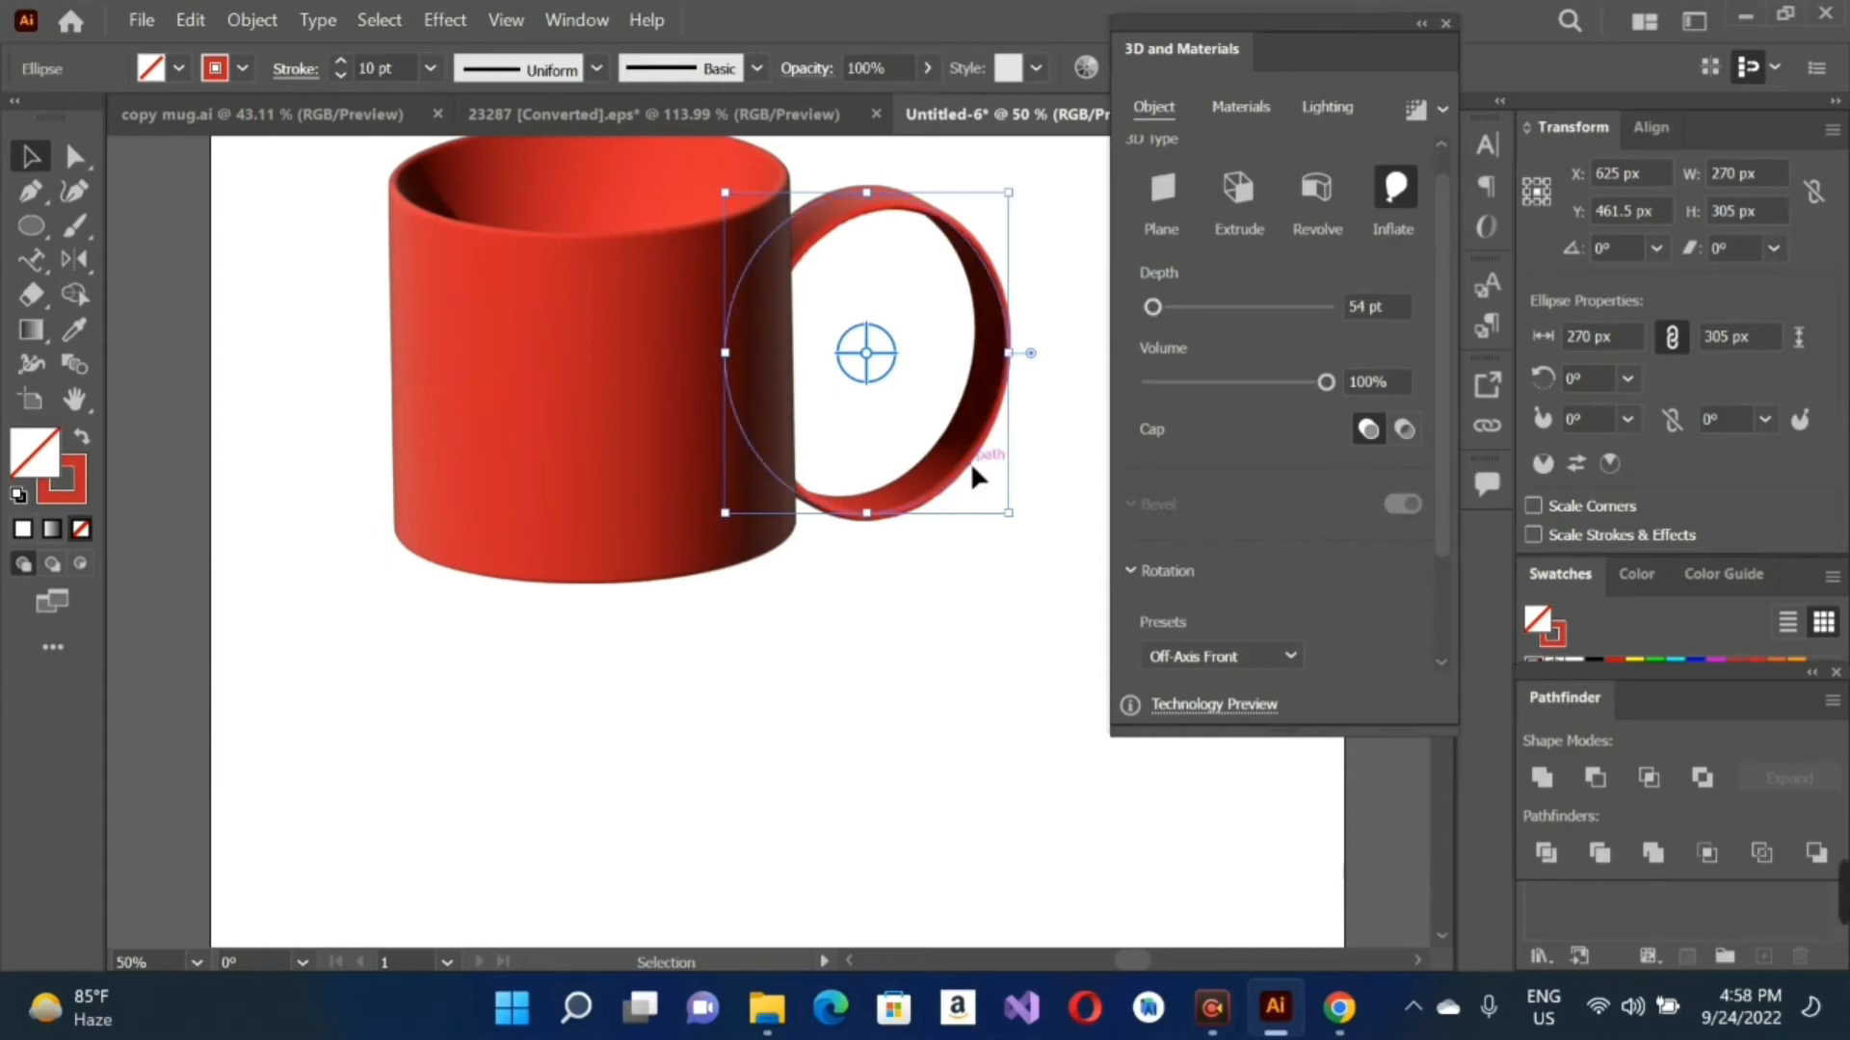
Step: Move the inflated handle slightly left toward the mug body and dock the floating 3D and Materials panel
mouse_move(967, 465)
left_mouse_down()
mouse_move(932, 477)
mouse_move(935, 459)
left_mouse_up()
left_click_drag(1388, 32, 1628, 120)
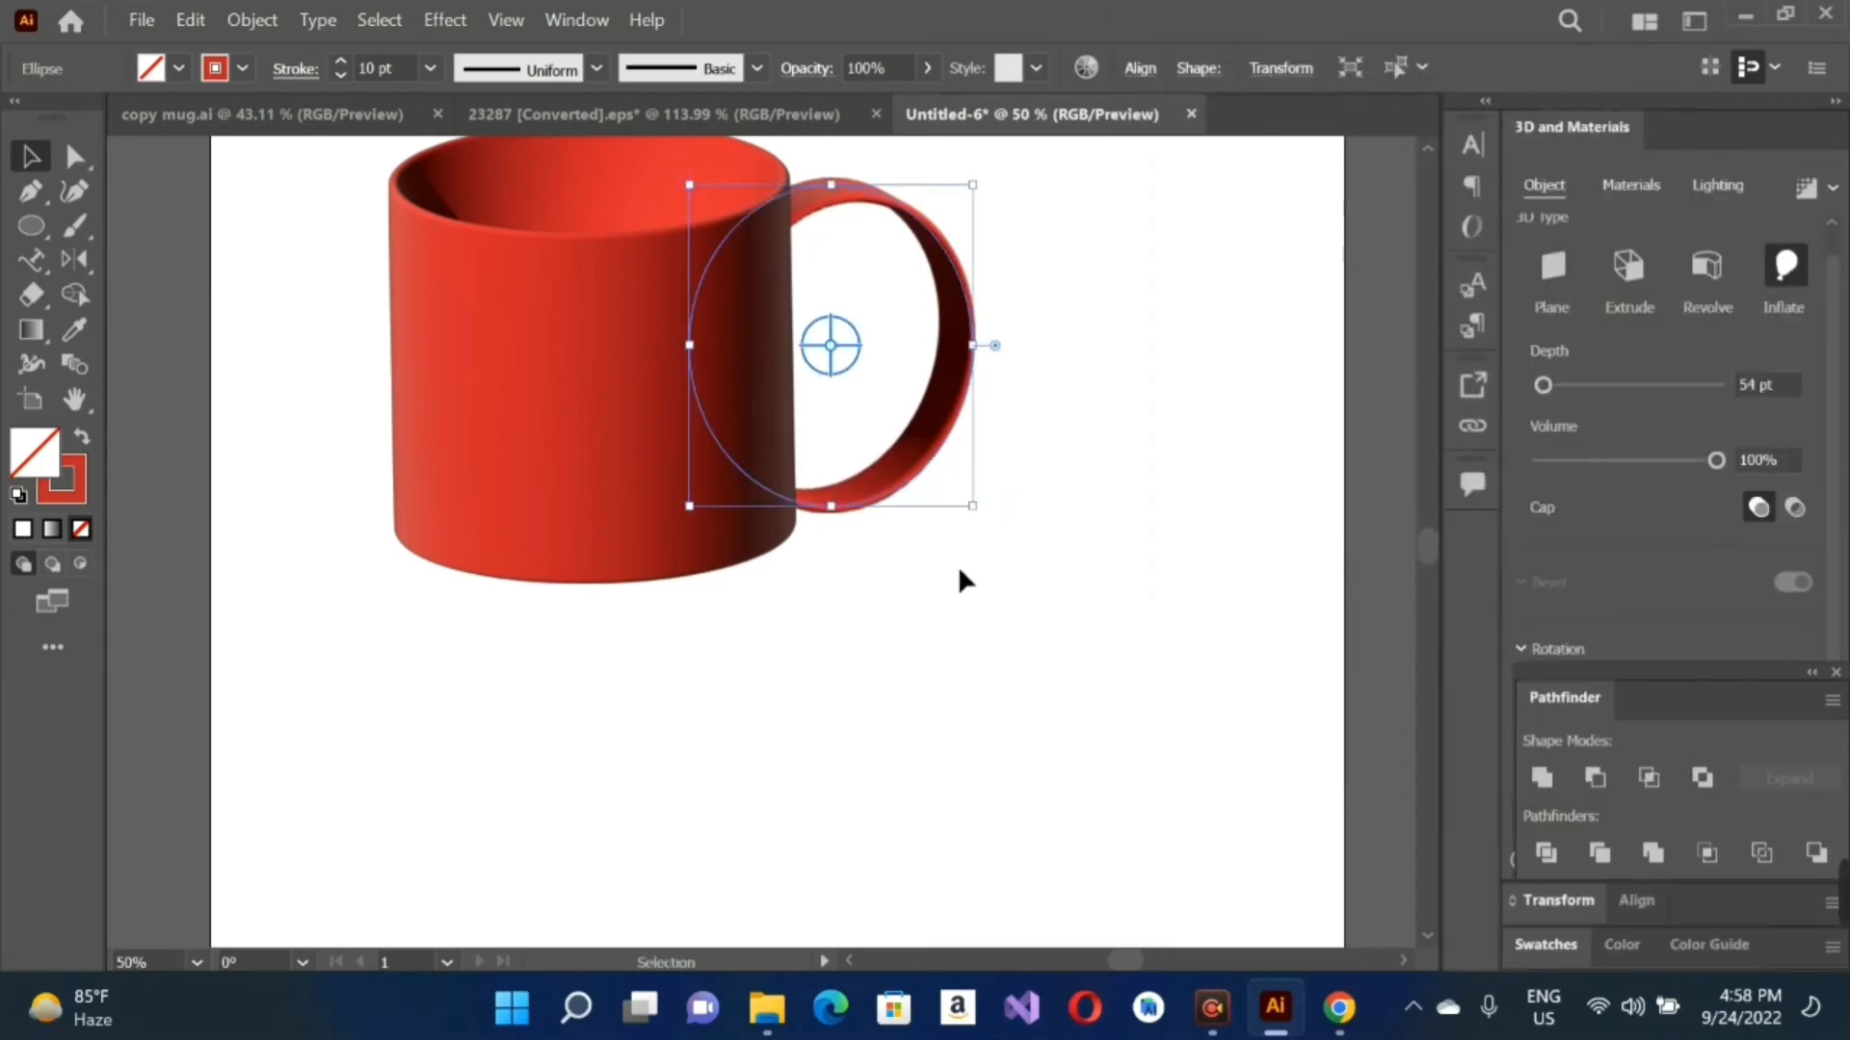
scroll(957, 565, "up", 1)
scroll(948, 594, "up", 1)
left_click(1109, 613)
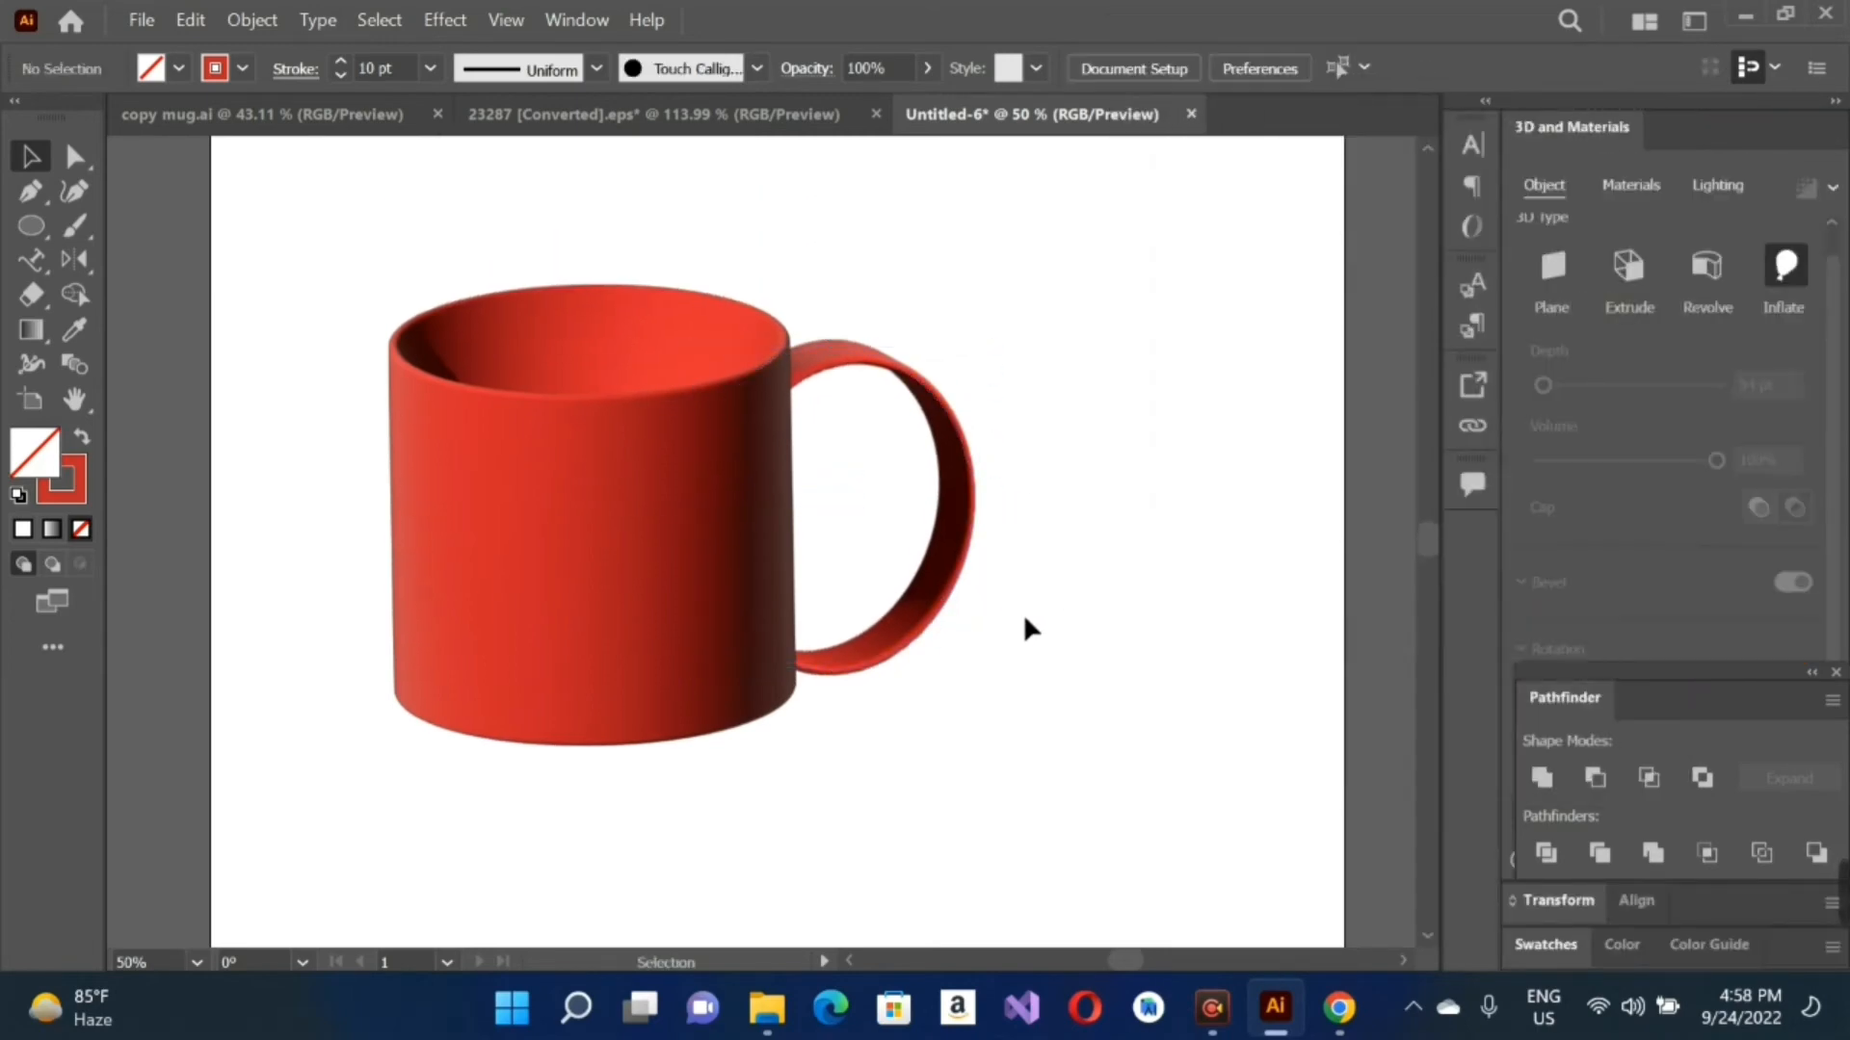
Step: Select the mug body and handle together and move them right to the horizontal middle of the artboard
key("z")
left_click_drag(1163, 669, 1050, 720)
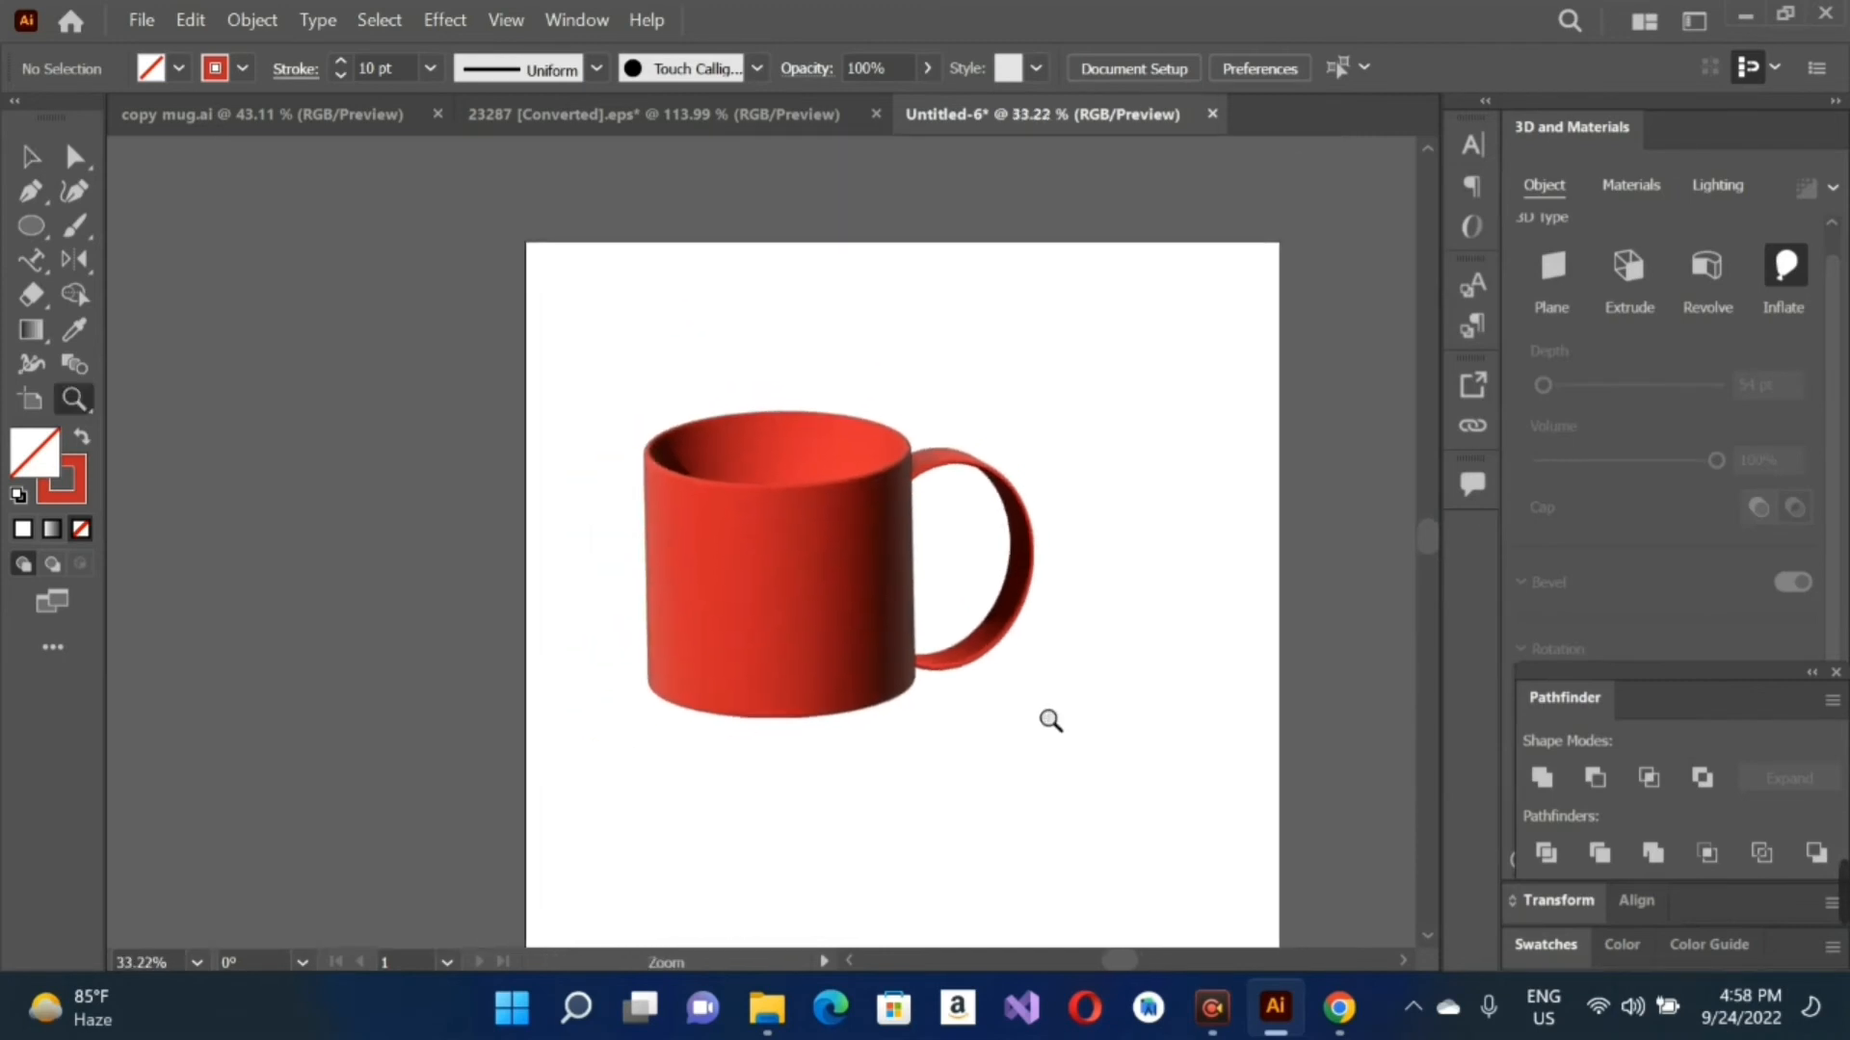
key("v")
left_click(938, 586)
left_click_drag(750, 607, 921, 624)
left_click(1108, 854)
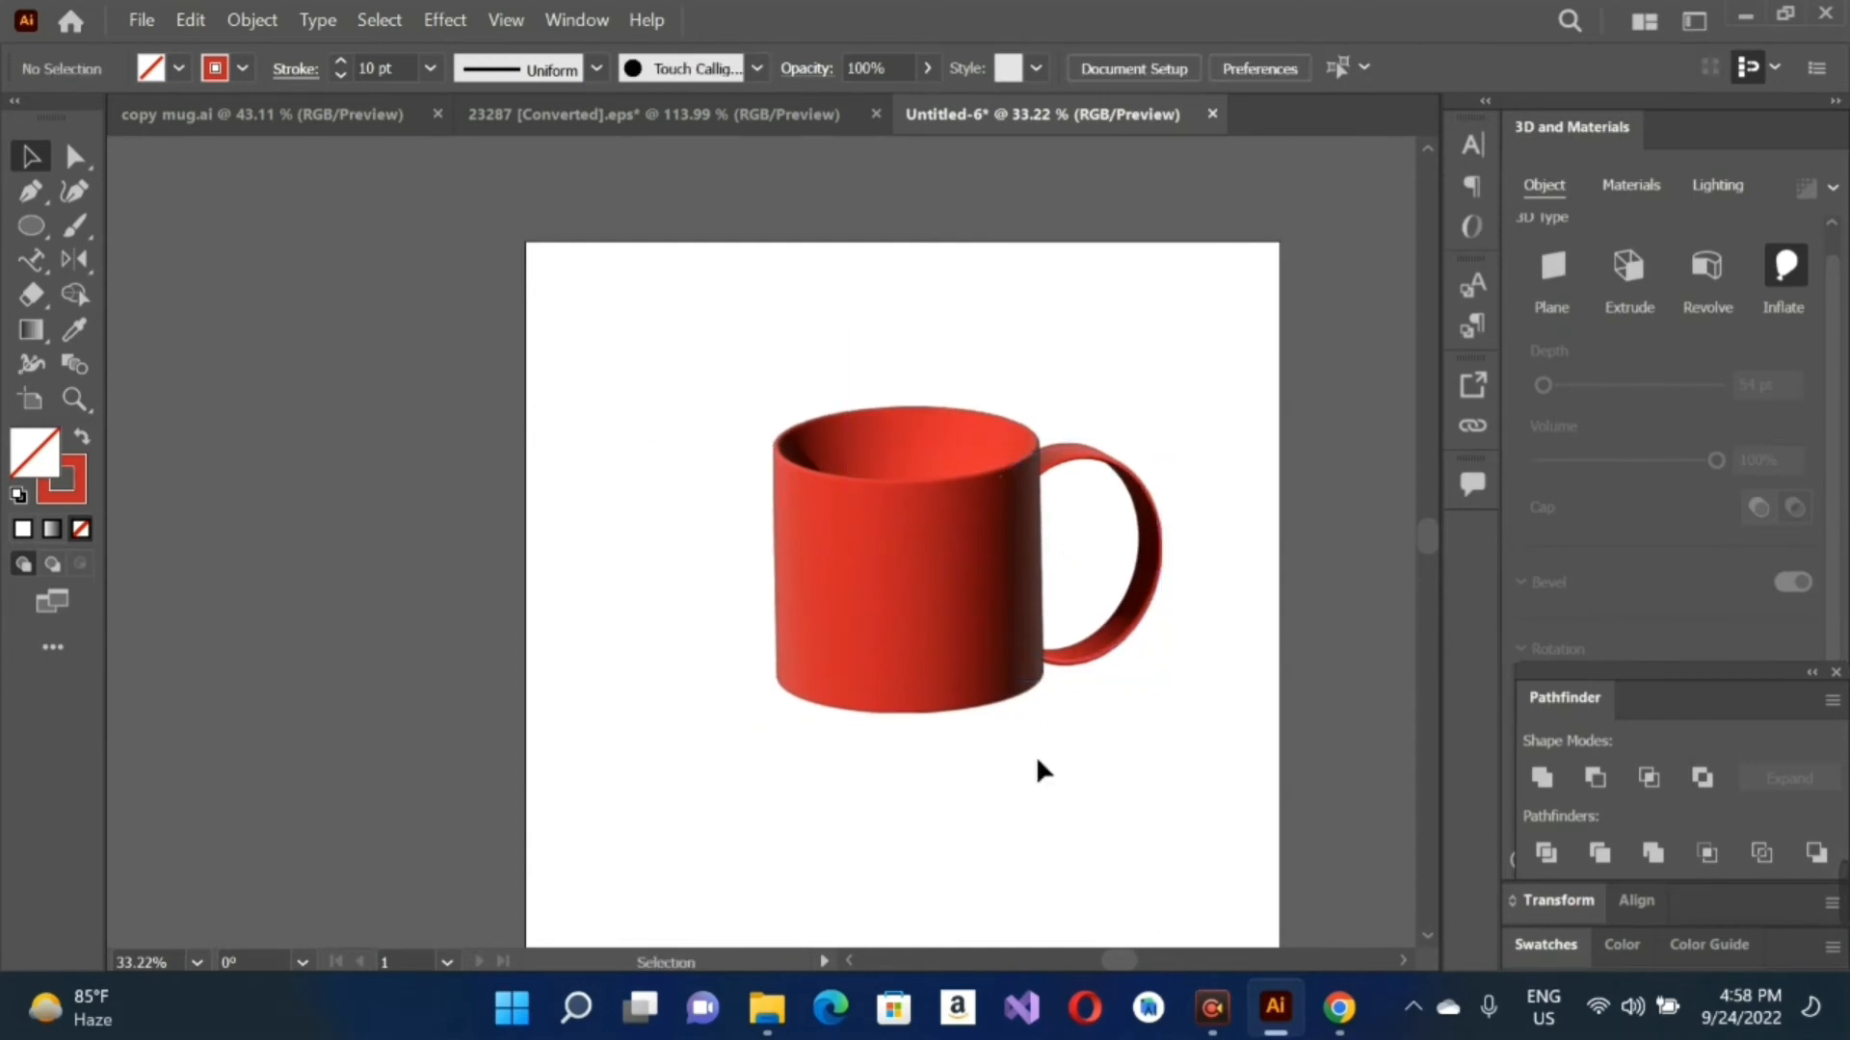
Step: Scale the mug body and its handle up slightly together
left_click_drag(812, 474, 1185, 771)
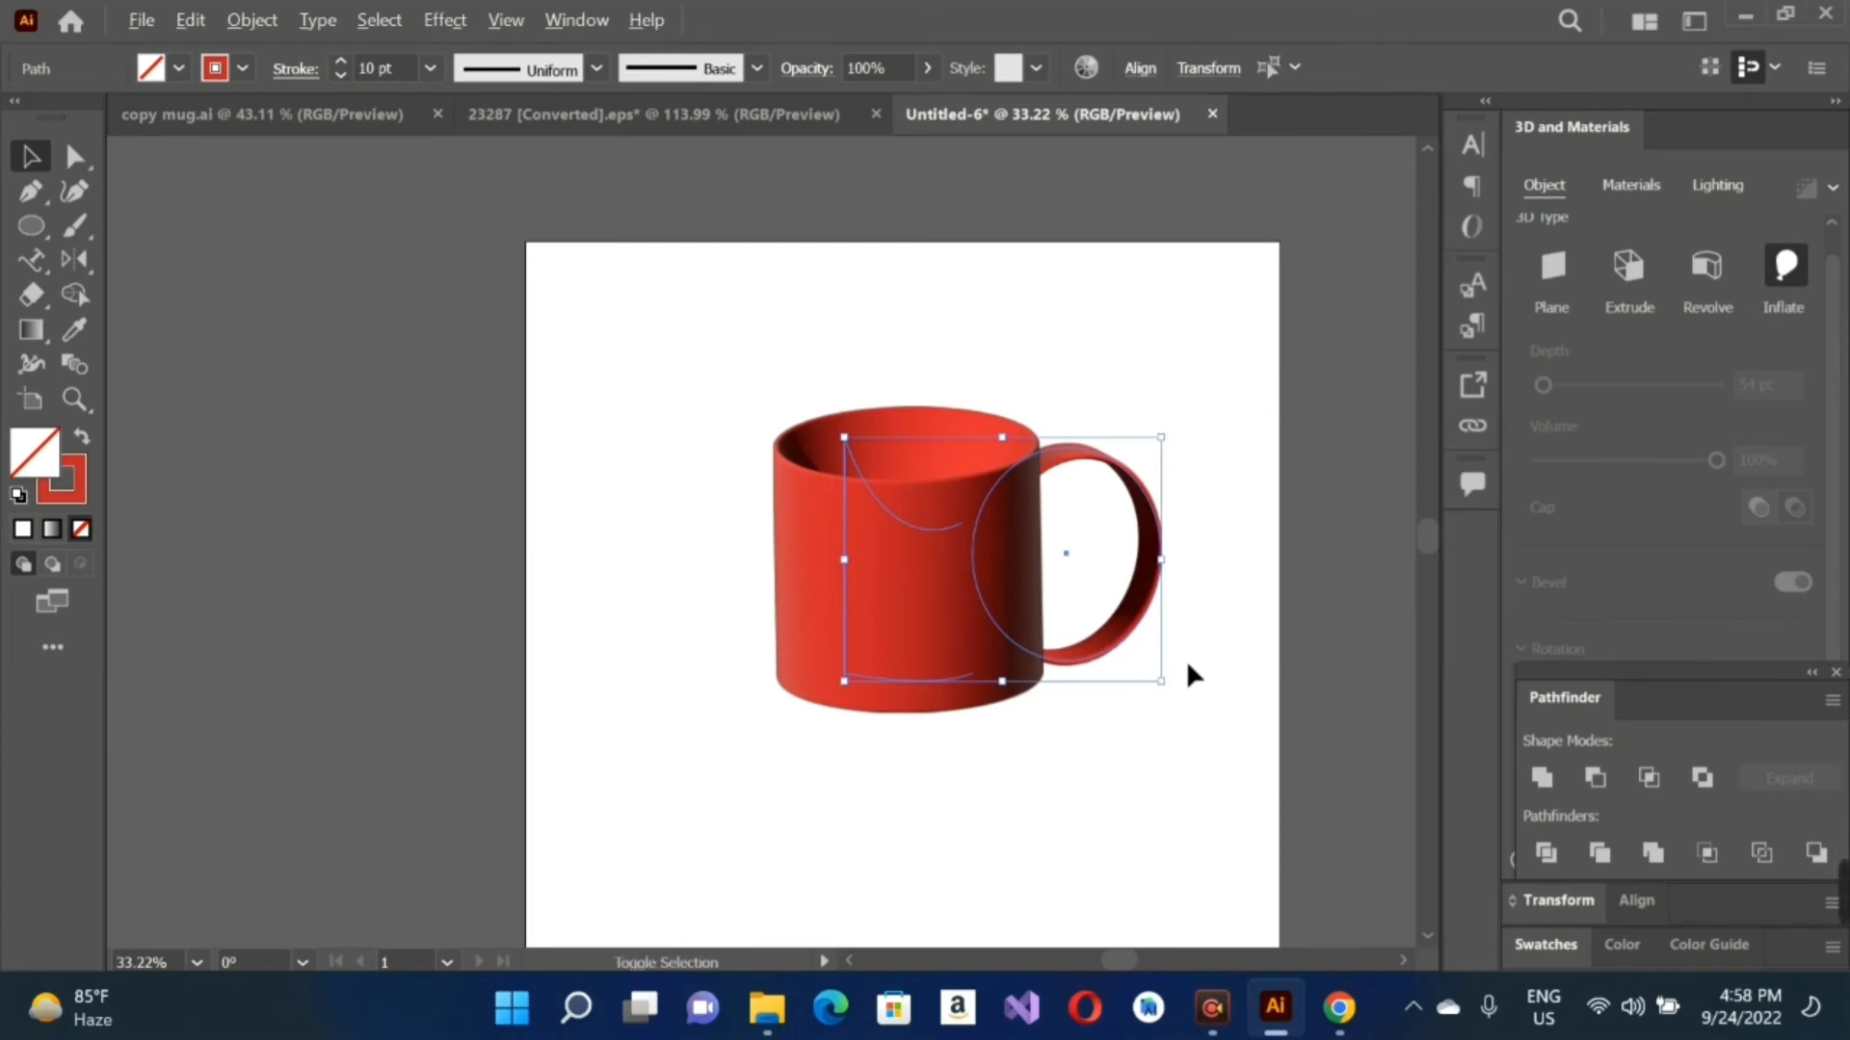
left_click_drag(1162, 682, 1199, 740)
left_click(932, 796)
Step: Group the Love You lettering with its stars and hearts in 23287 [Converted].eps and cut the group
left_click(598, 111)
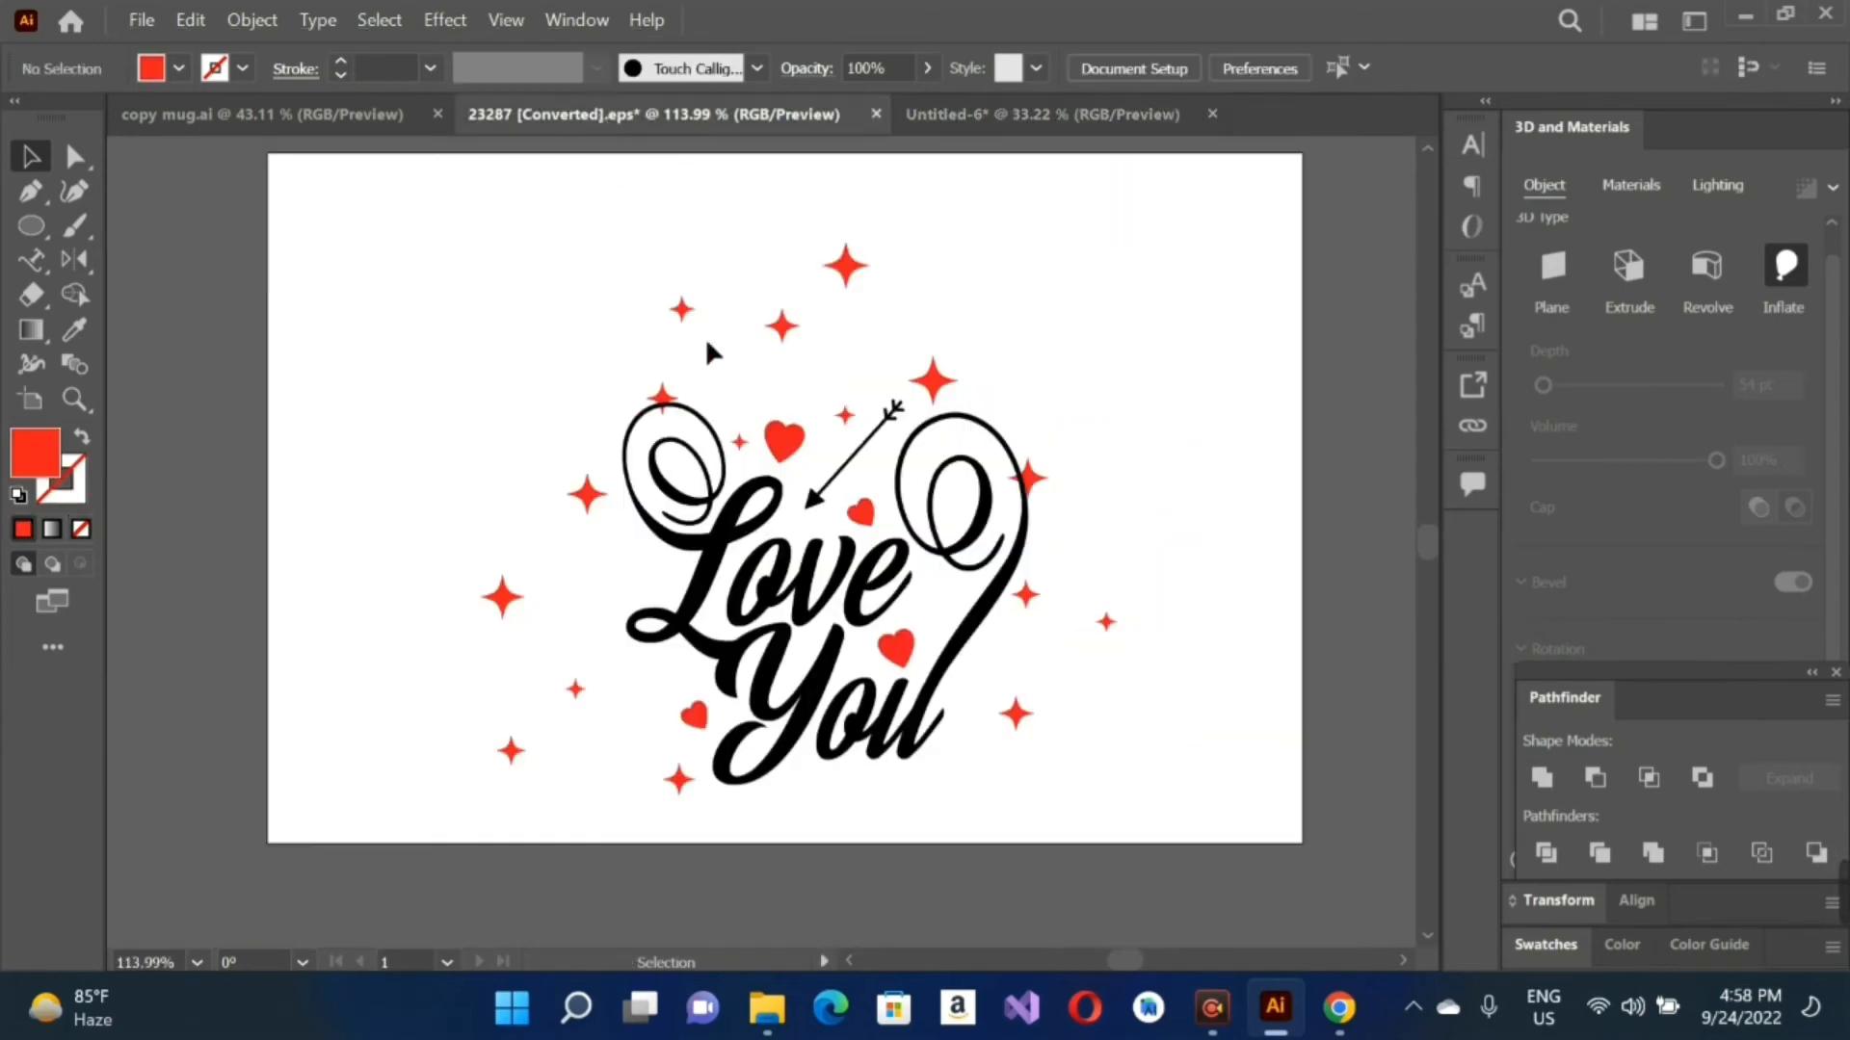
left_click_drag(506, 328, 1243, 822)
right_click(996, 702)
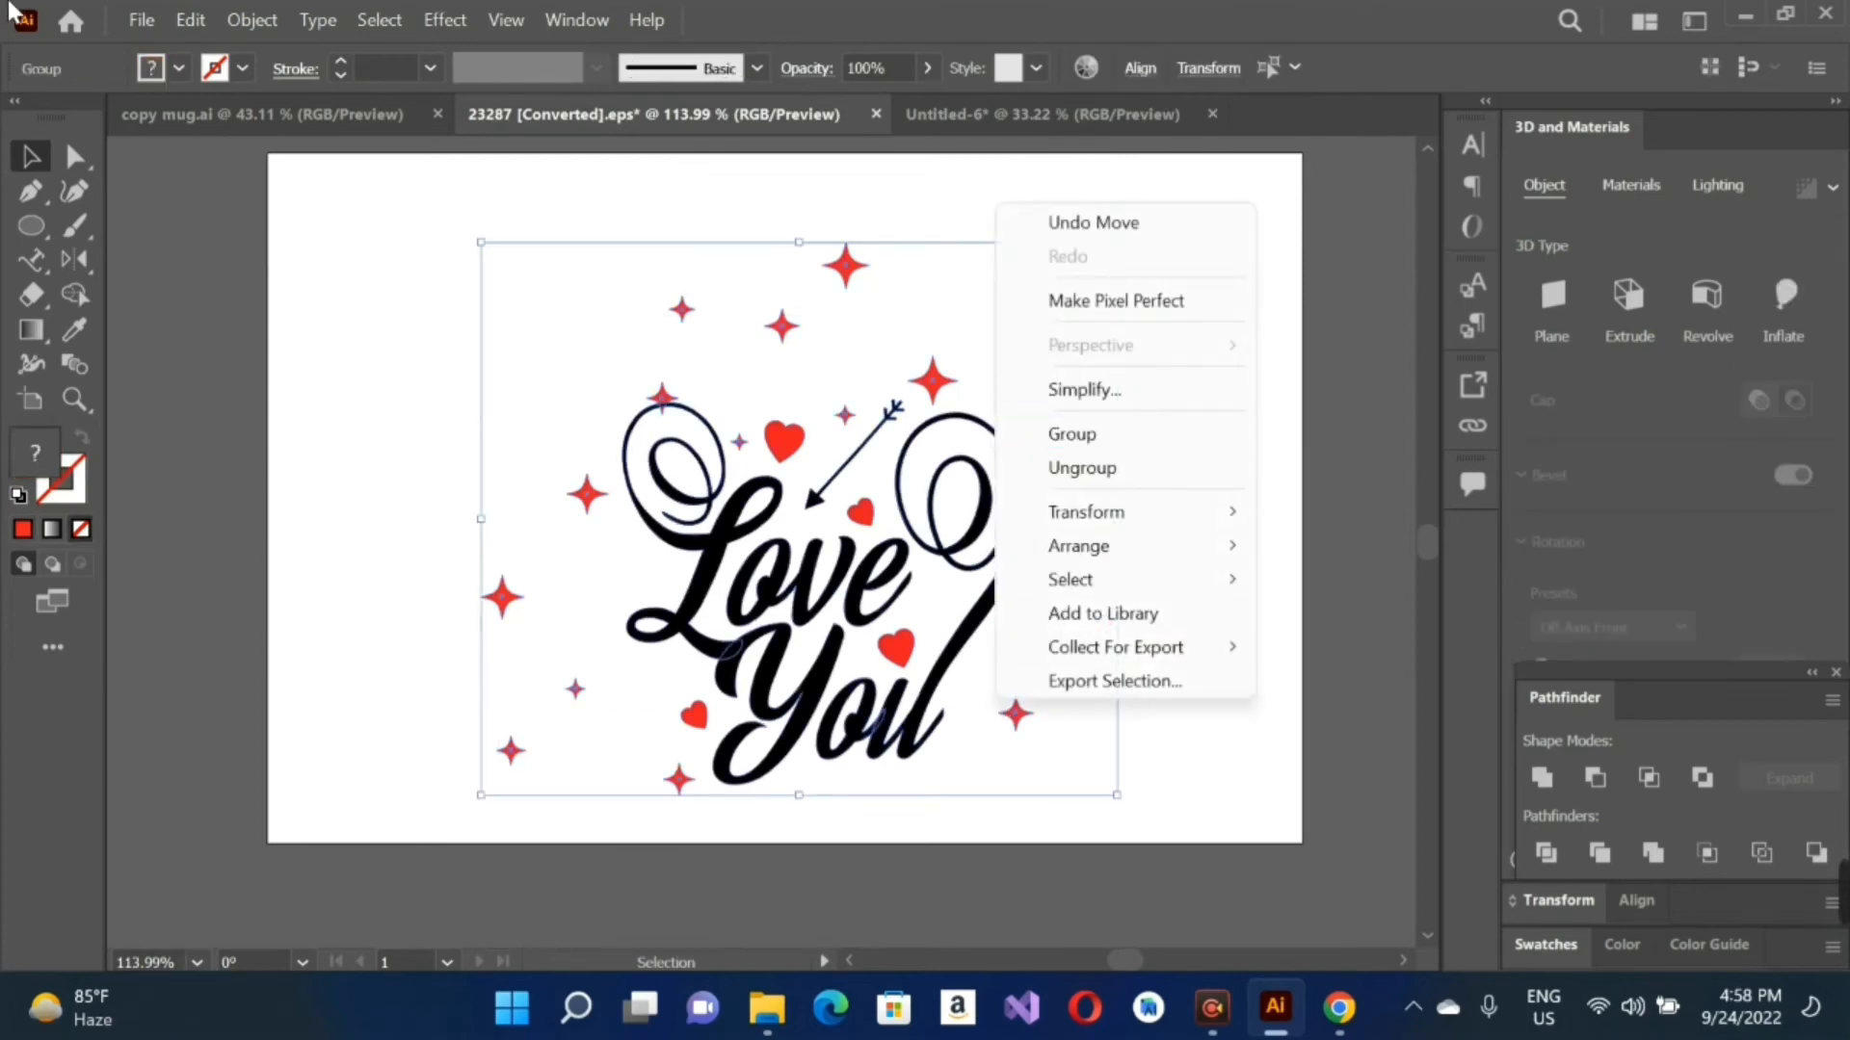
left_click(197, 26)
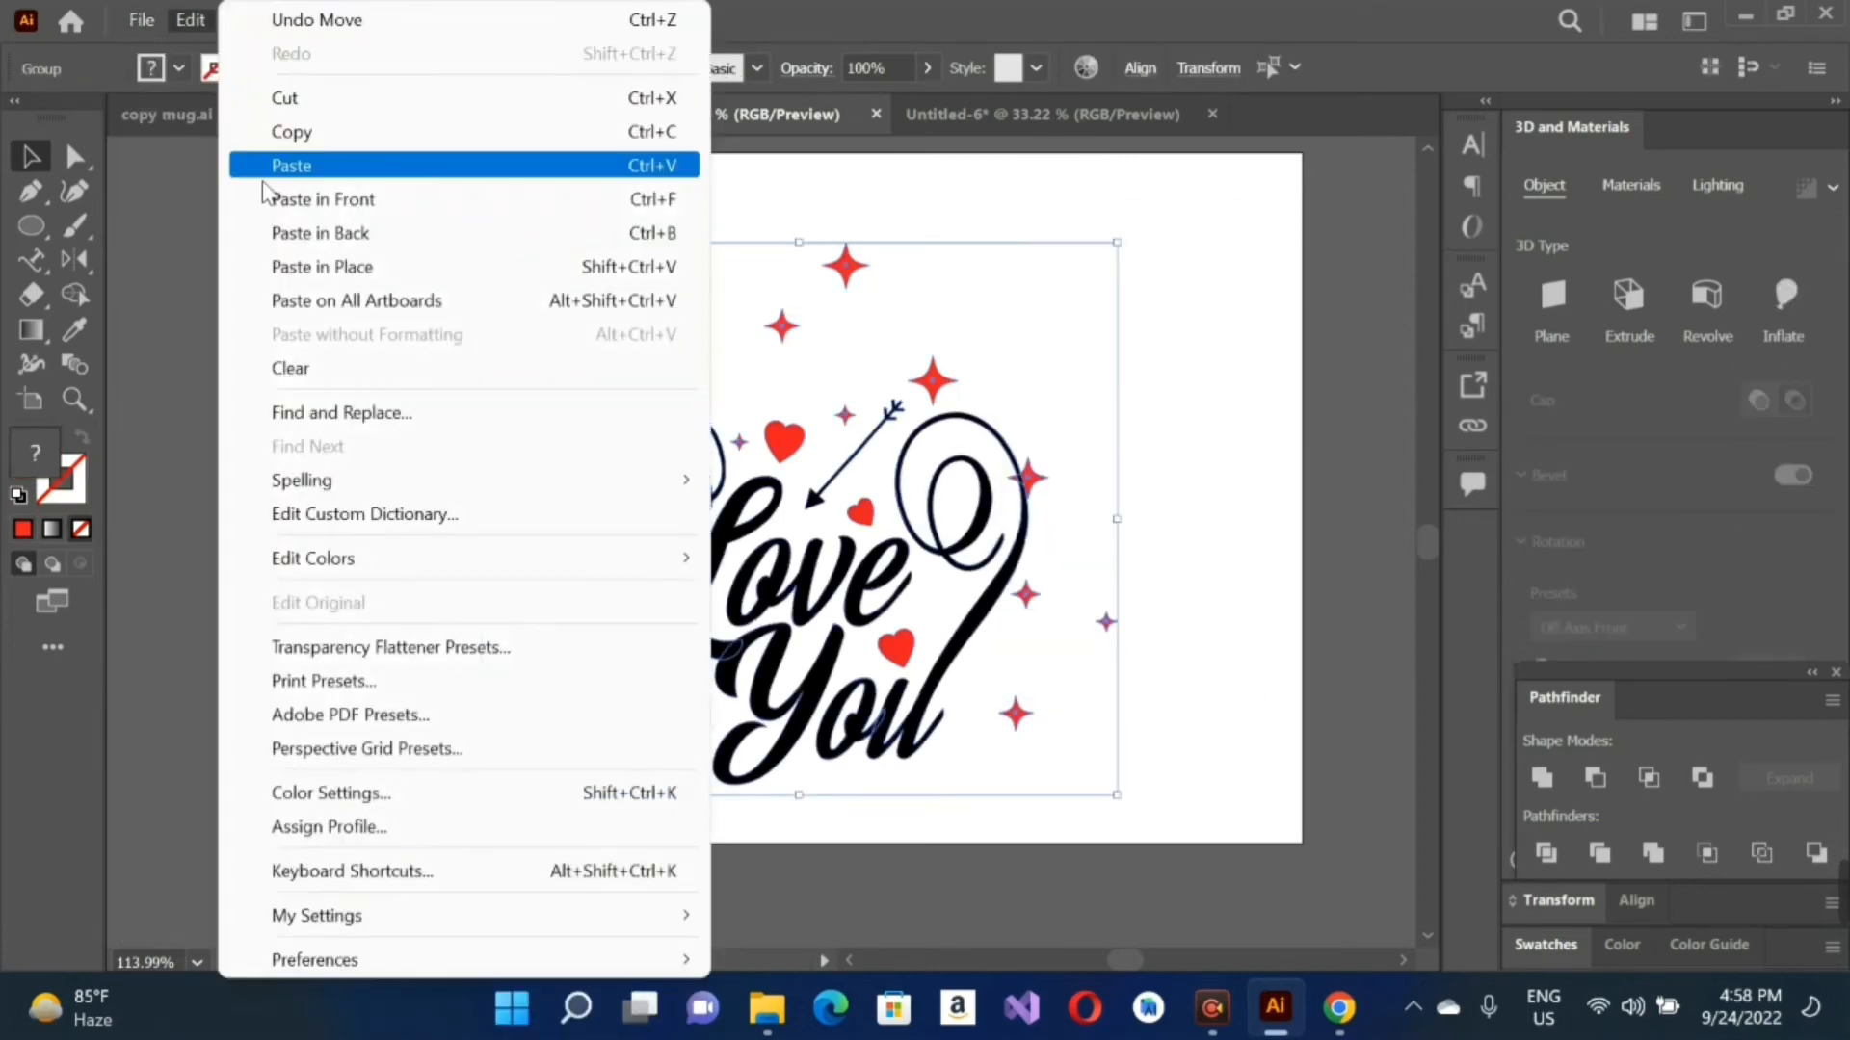
right_click(1168, 315)
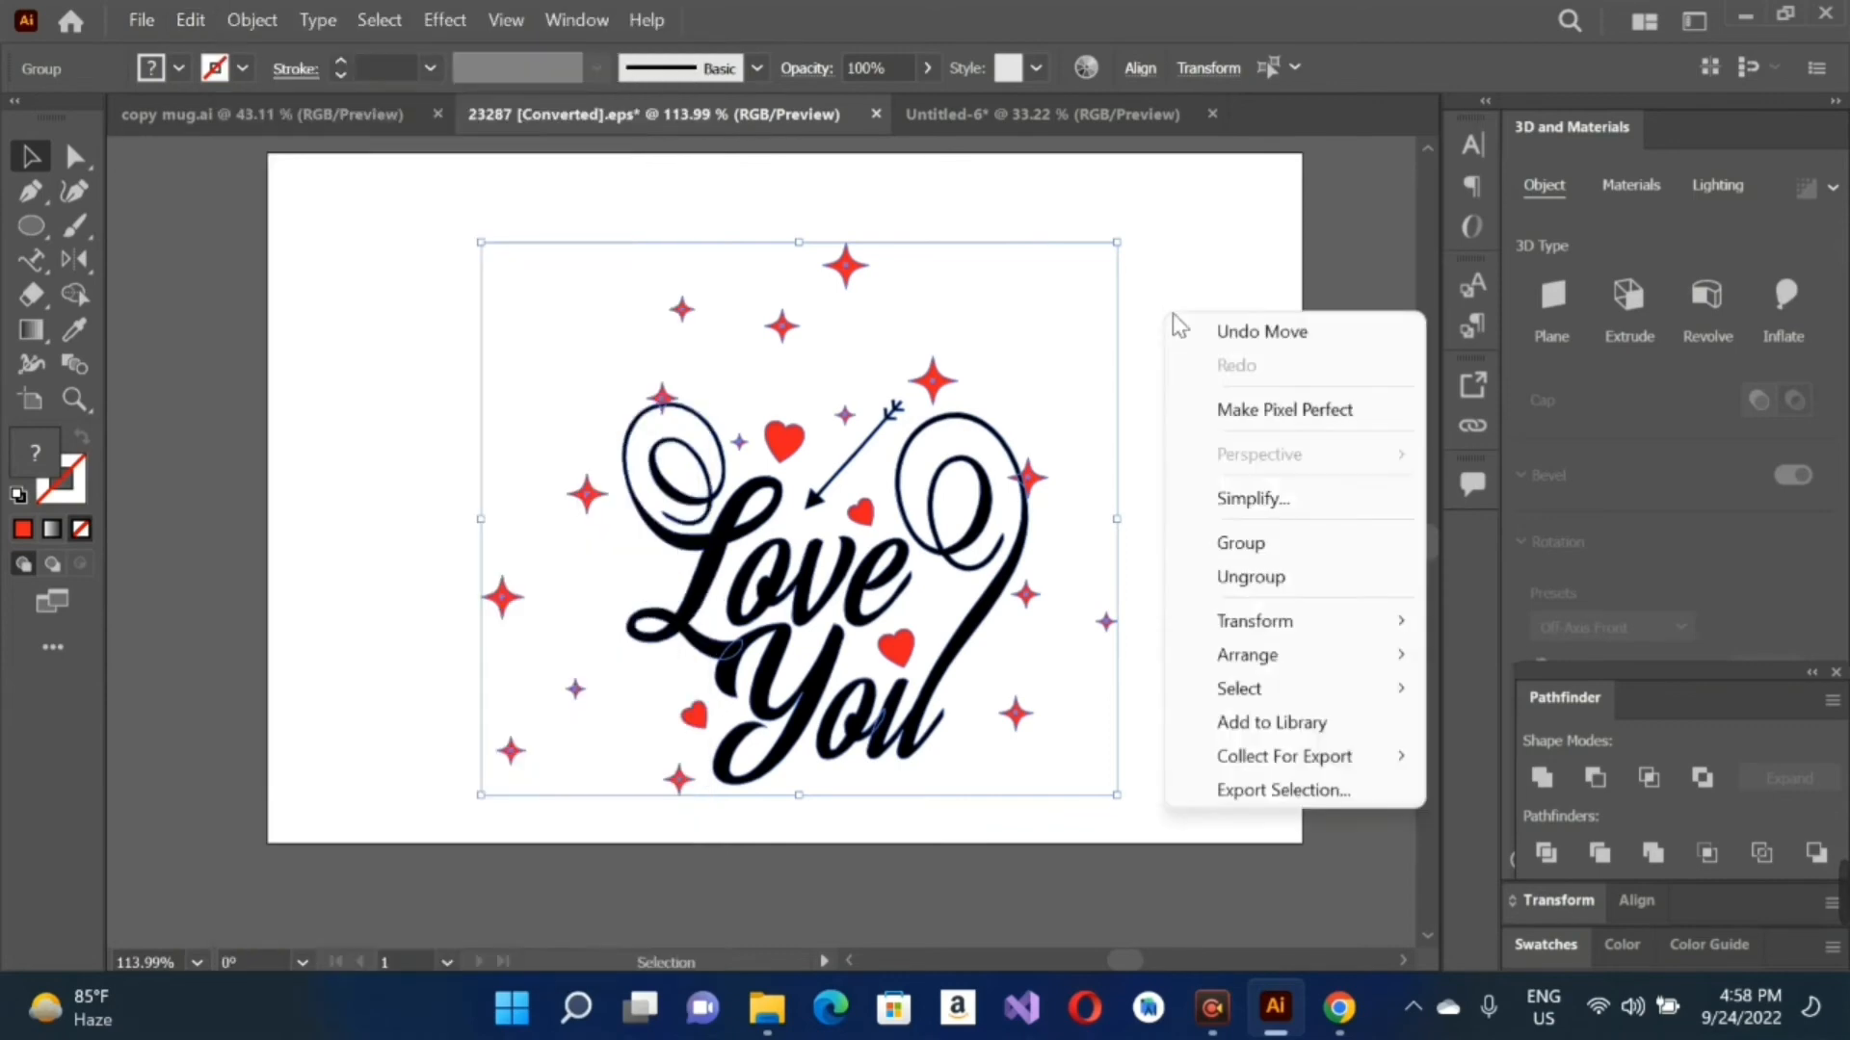
left_click(1270, 553)
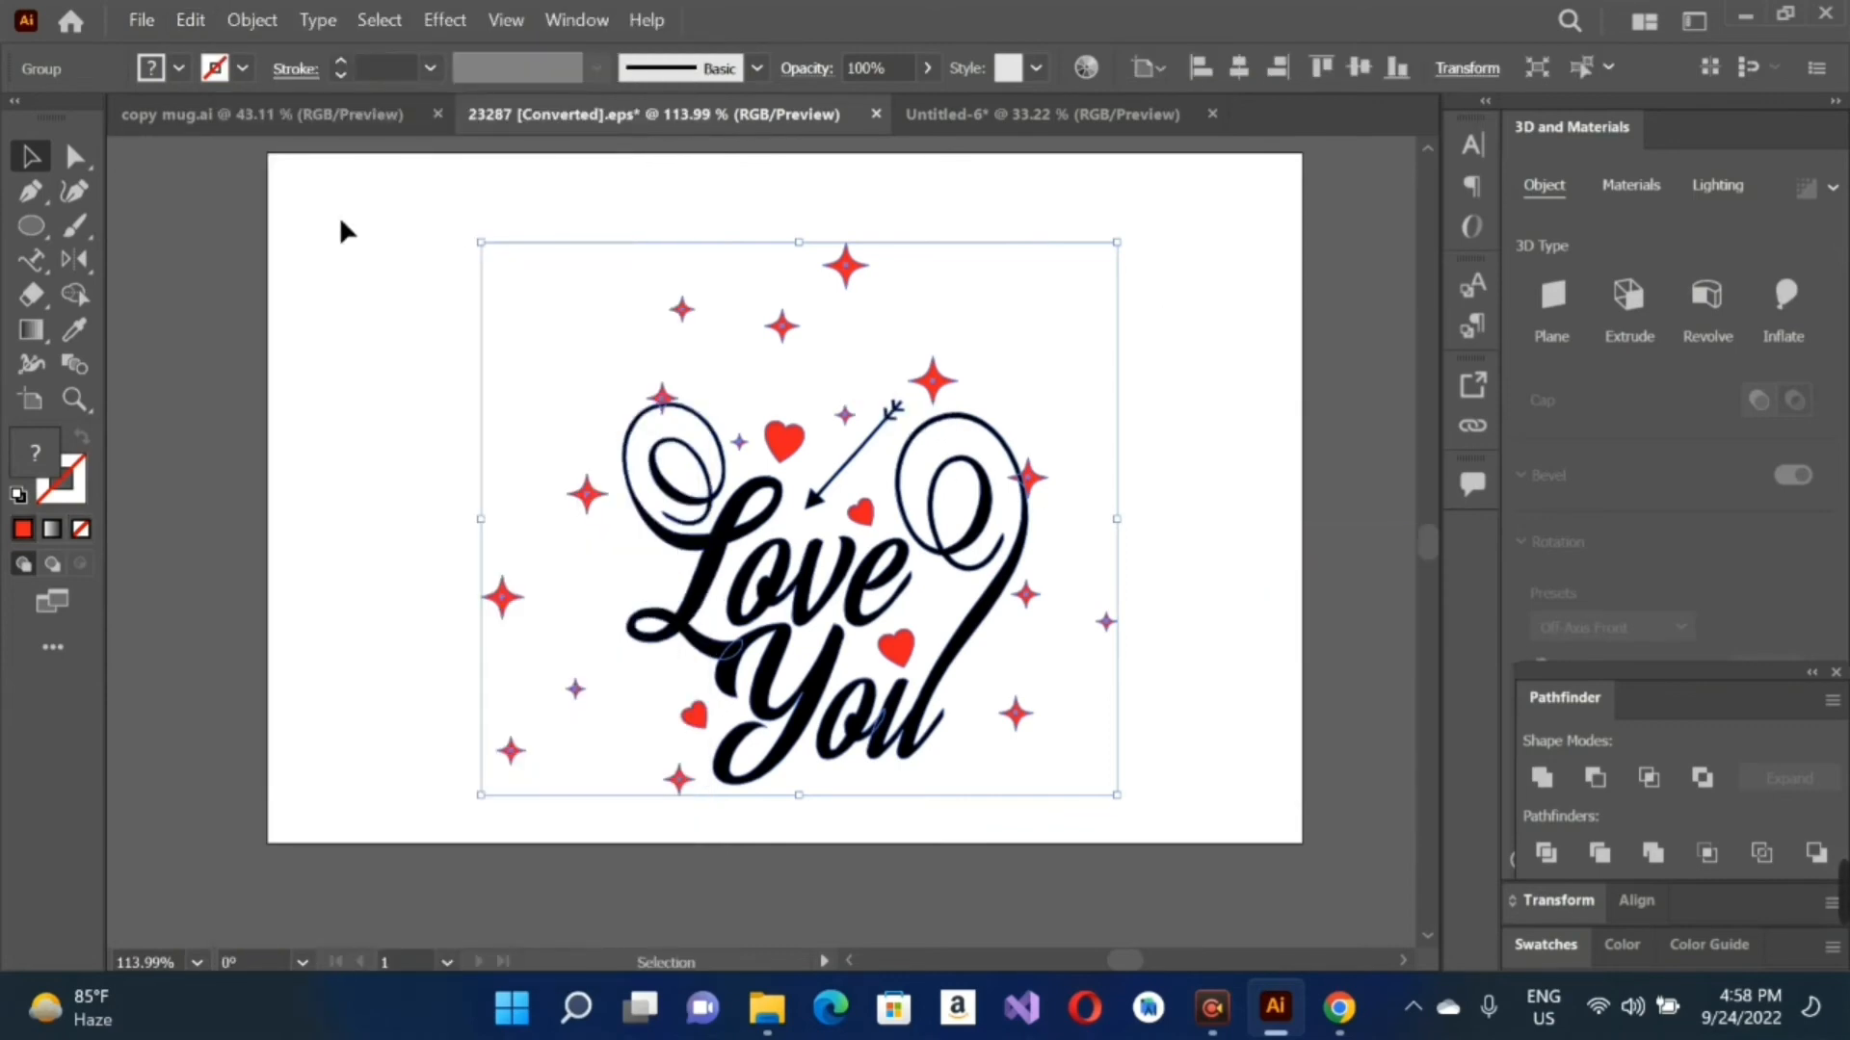
left_click(190, 20)
left_click(231, 95)
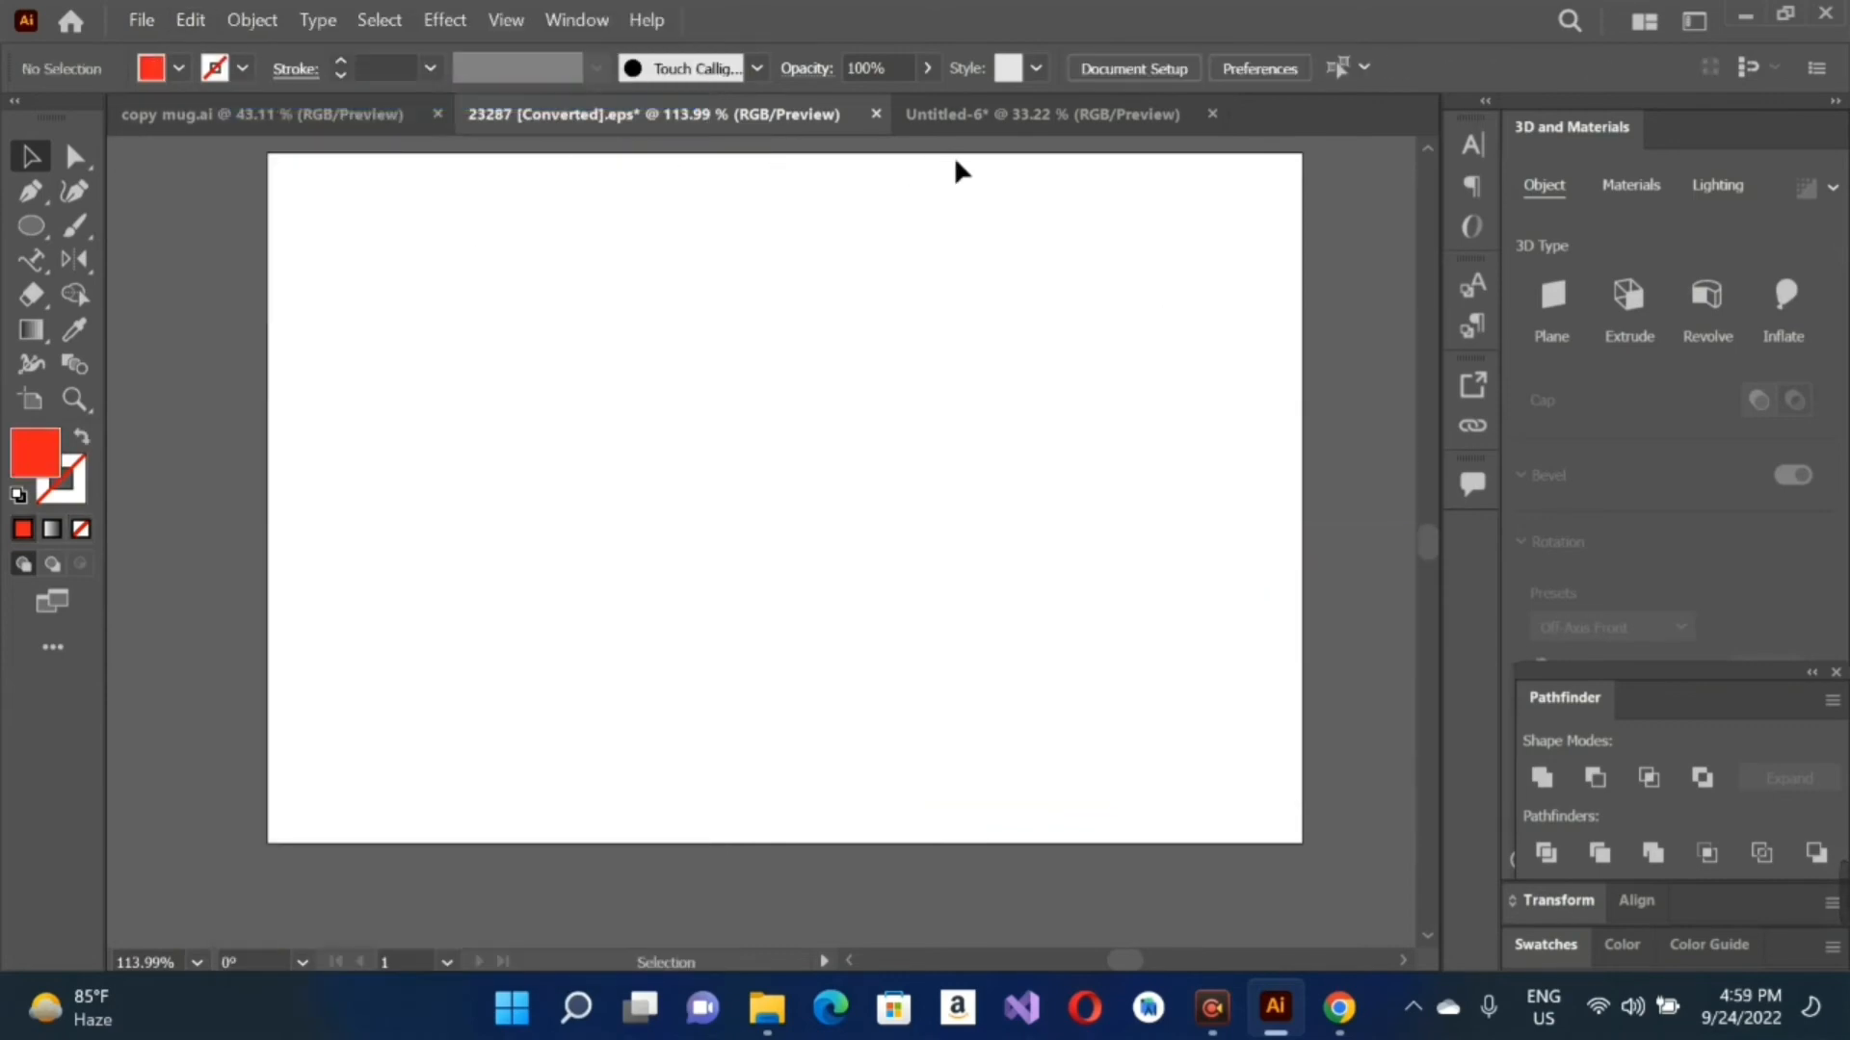
Step: Paste the Love You artwork into the Untitled-6 document and move it left, away from the mug's front
left_click(1032, 116)
key("ctrl+v")
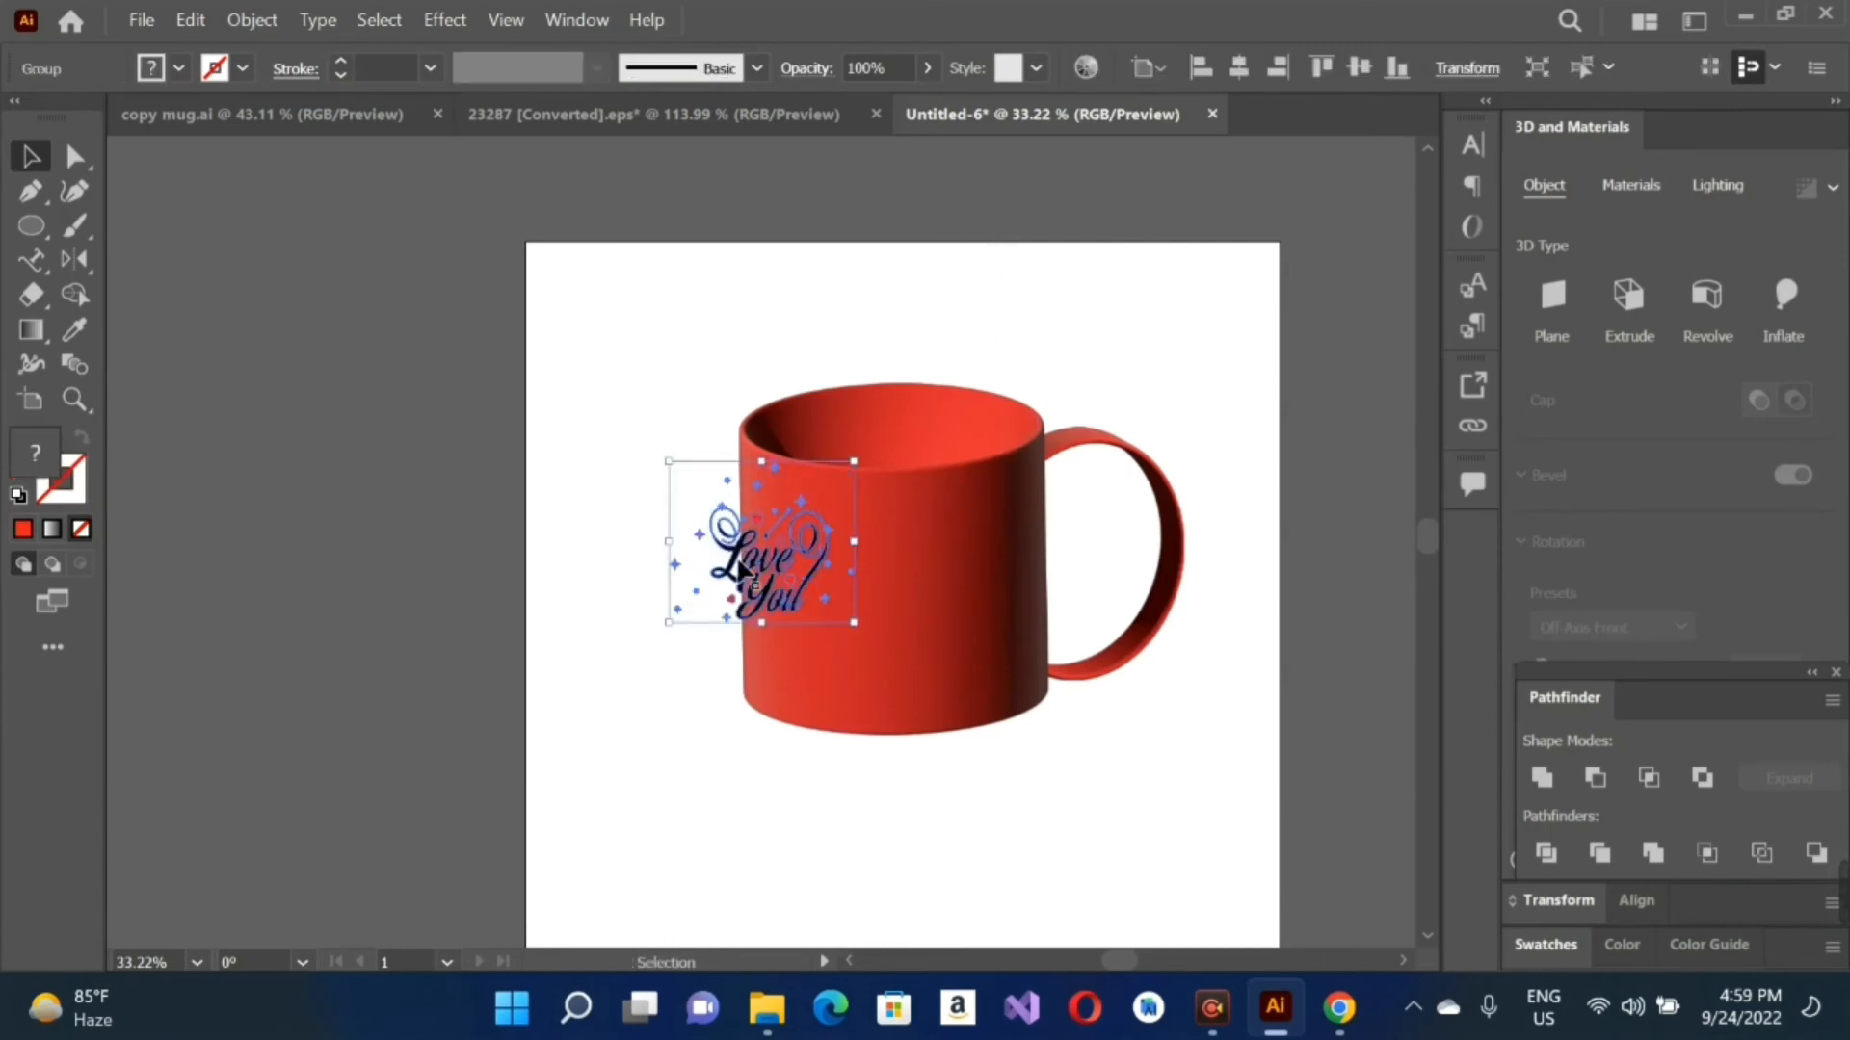
left_click_drag(771, 568, 665, 644)
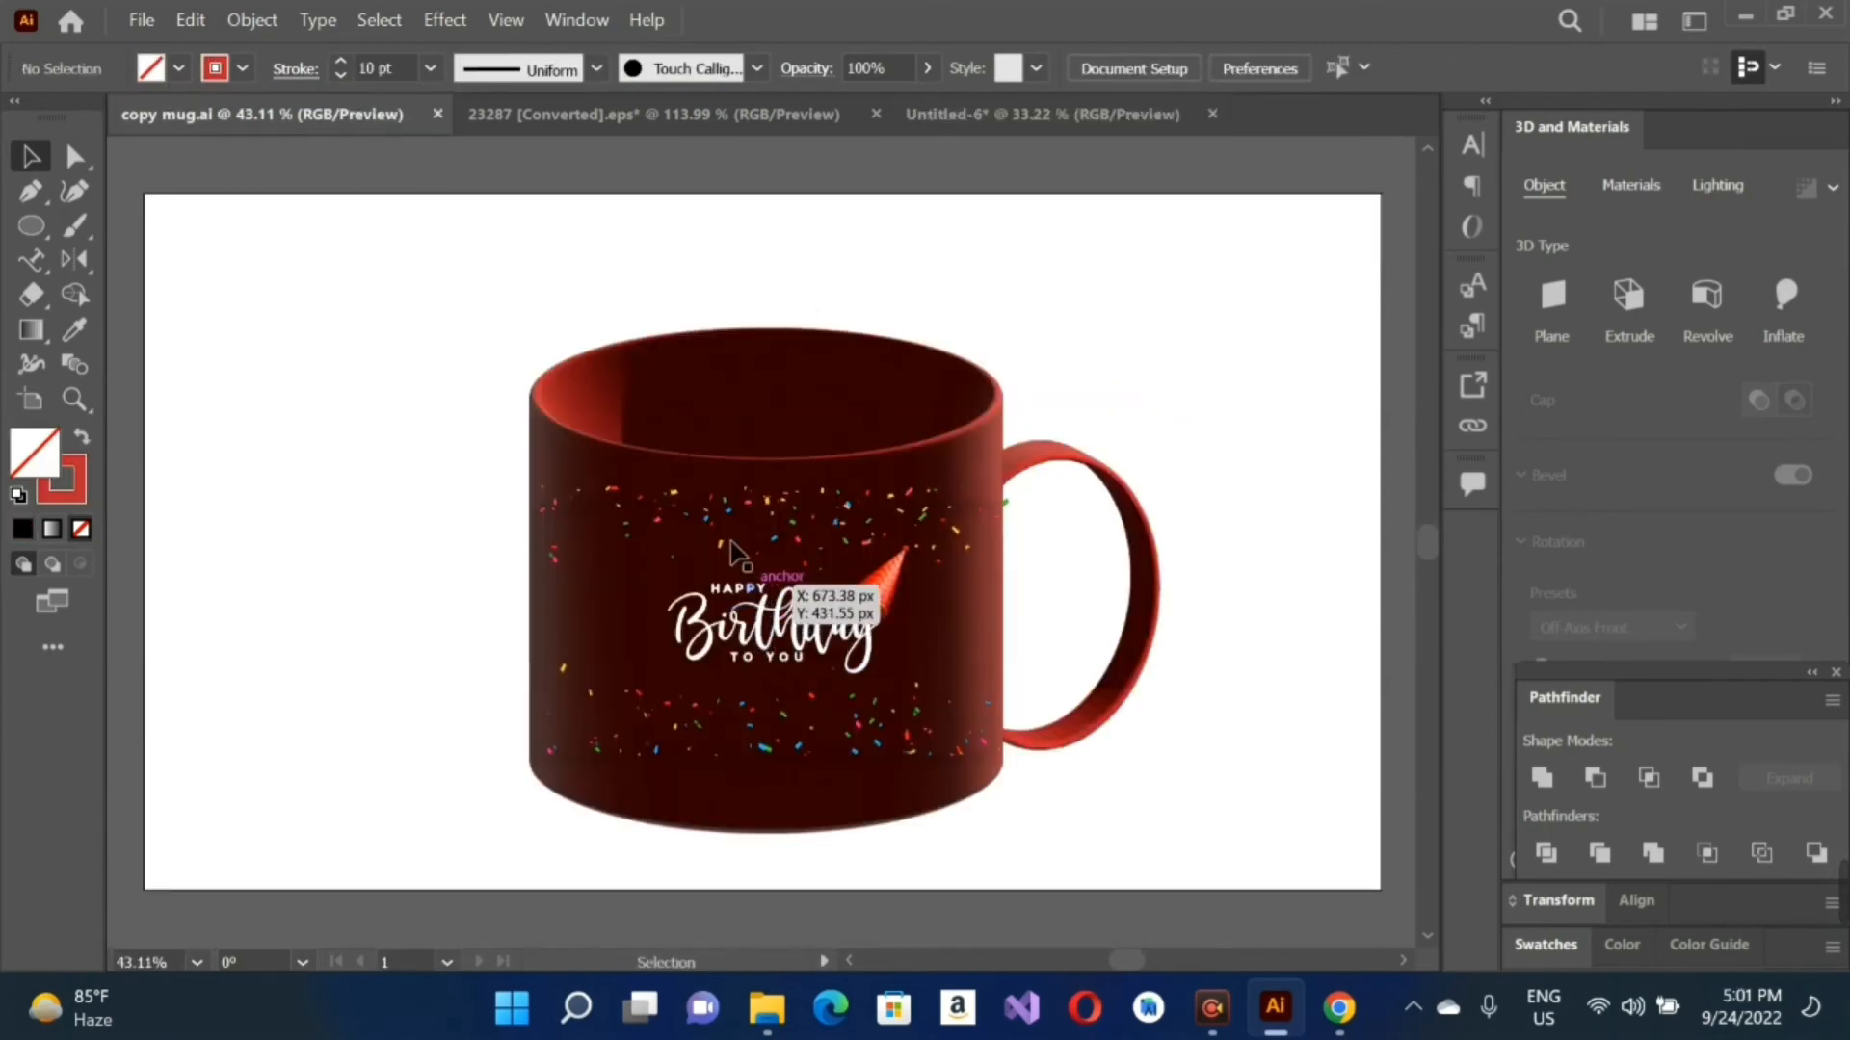
Step: Ungroup the Happy Birthday mug artwork in copy mug.ai and deselect it
left_click(730, 552)
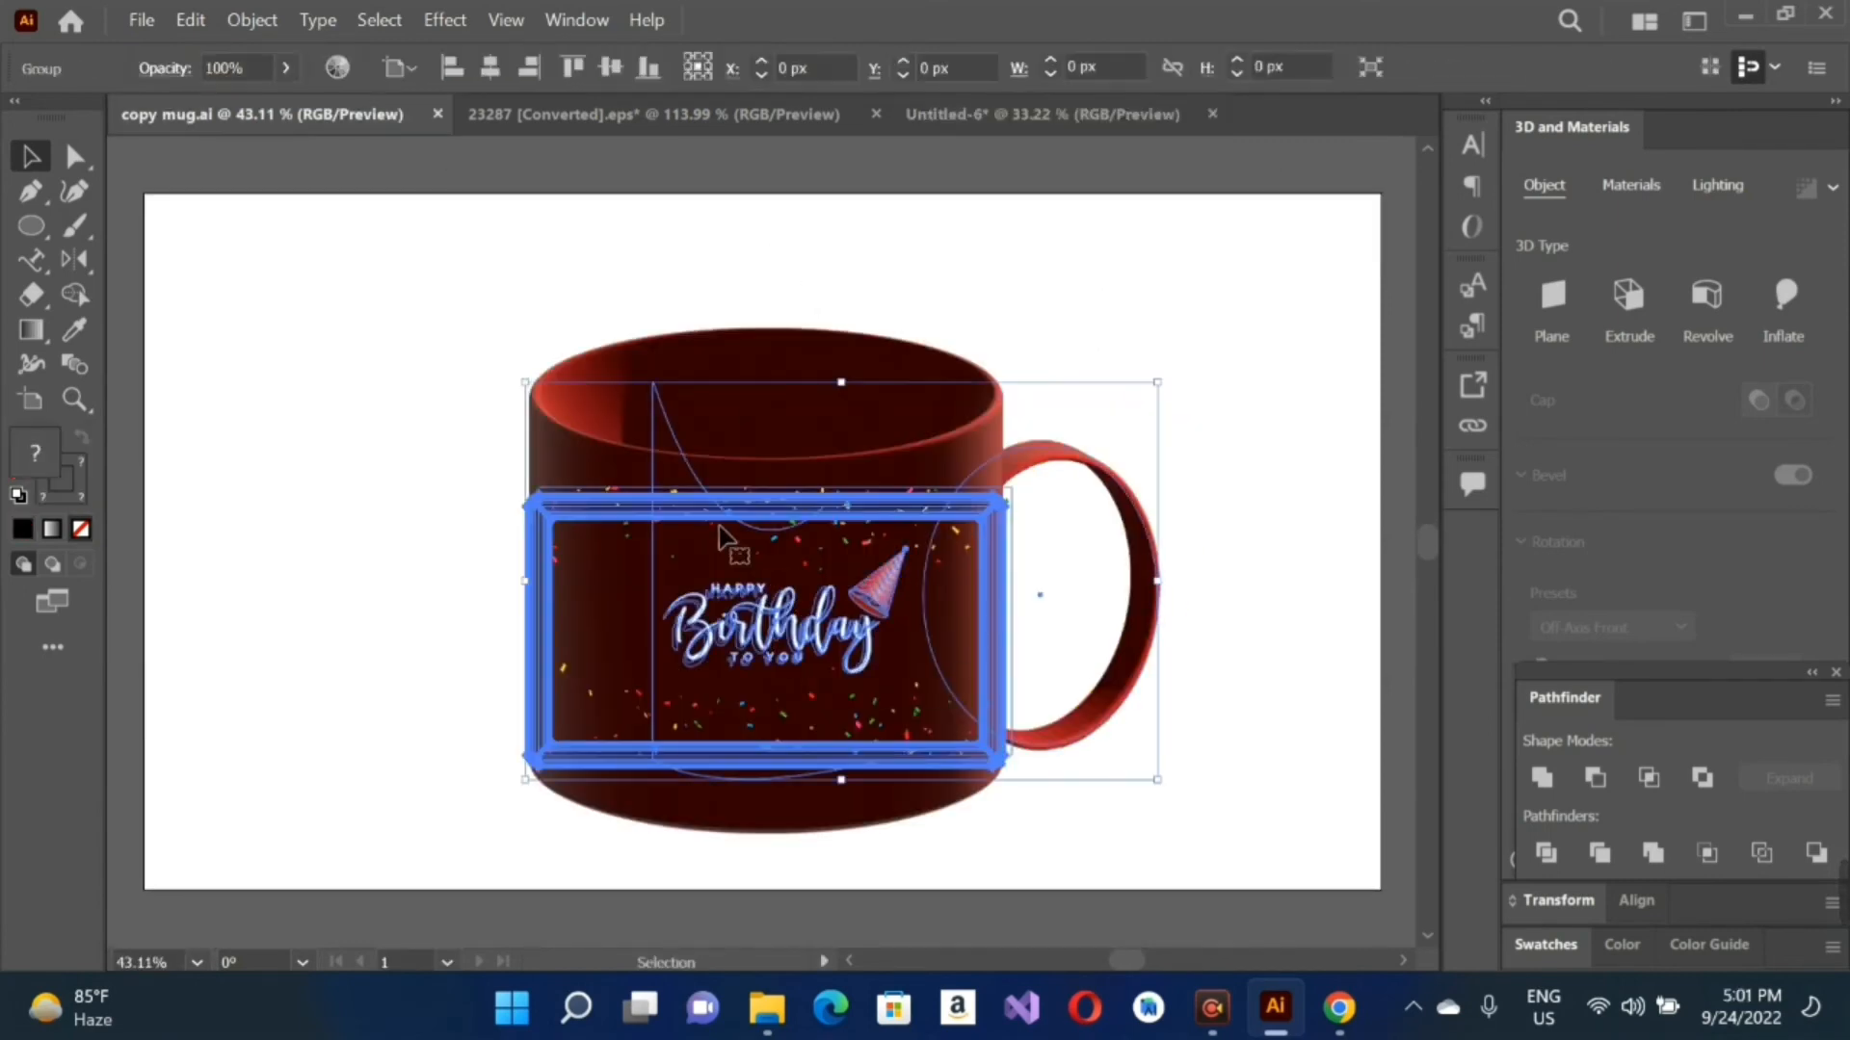
right_click(979, 585)
left_click(1137, 309)
left_click(1210, 392)
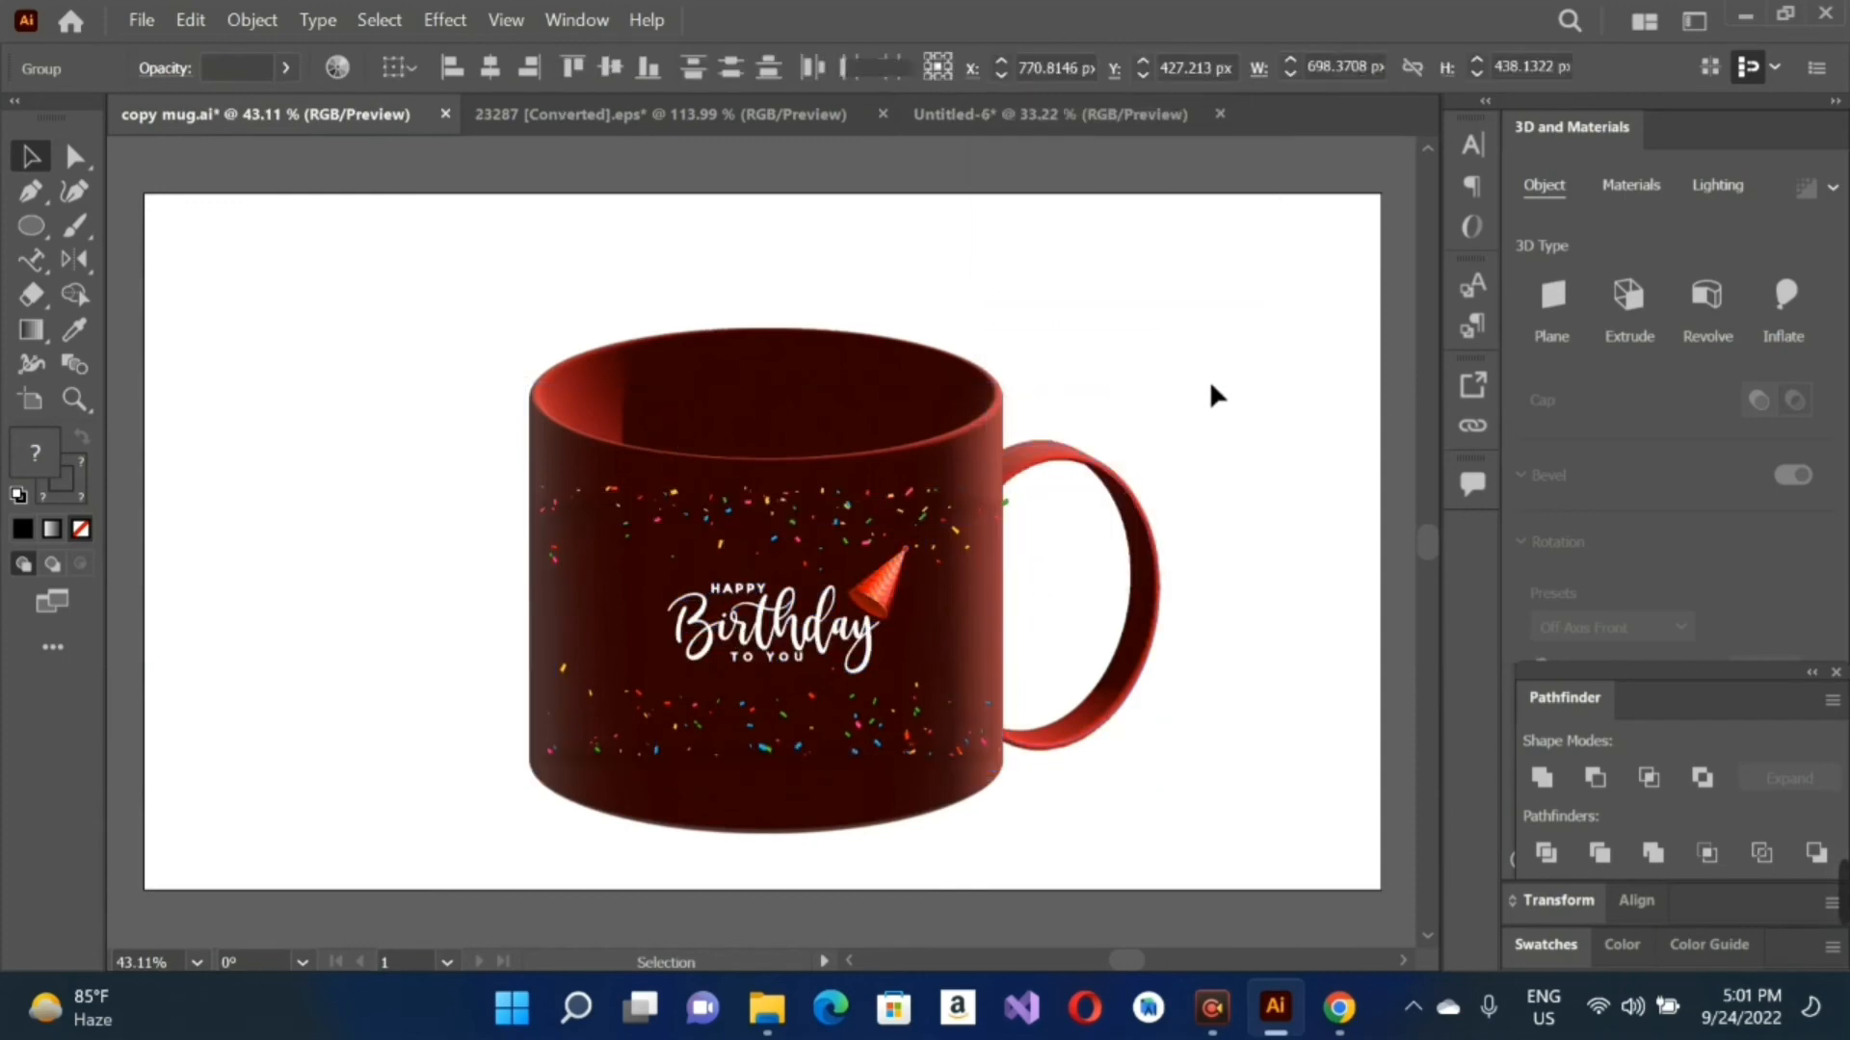
Step: Copy the confetti clip group from the front of the Happy Birthday mug
mouse_move(896, 528)
left_mouse_down()
mouse_move(800, 570)
mouse_move(891, 528)
left_mouse_up()
right_click(892, 528)
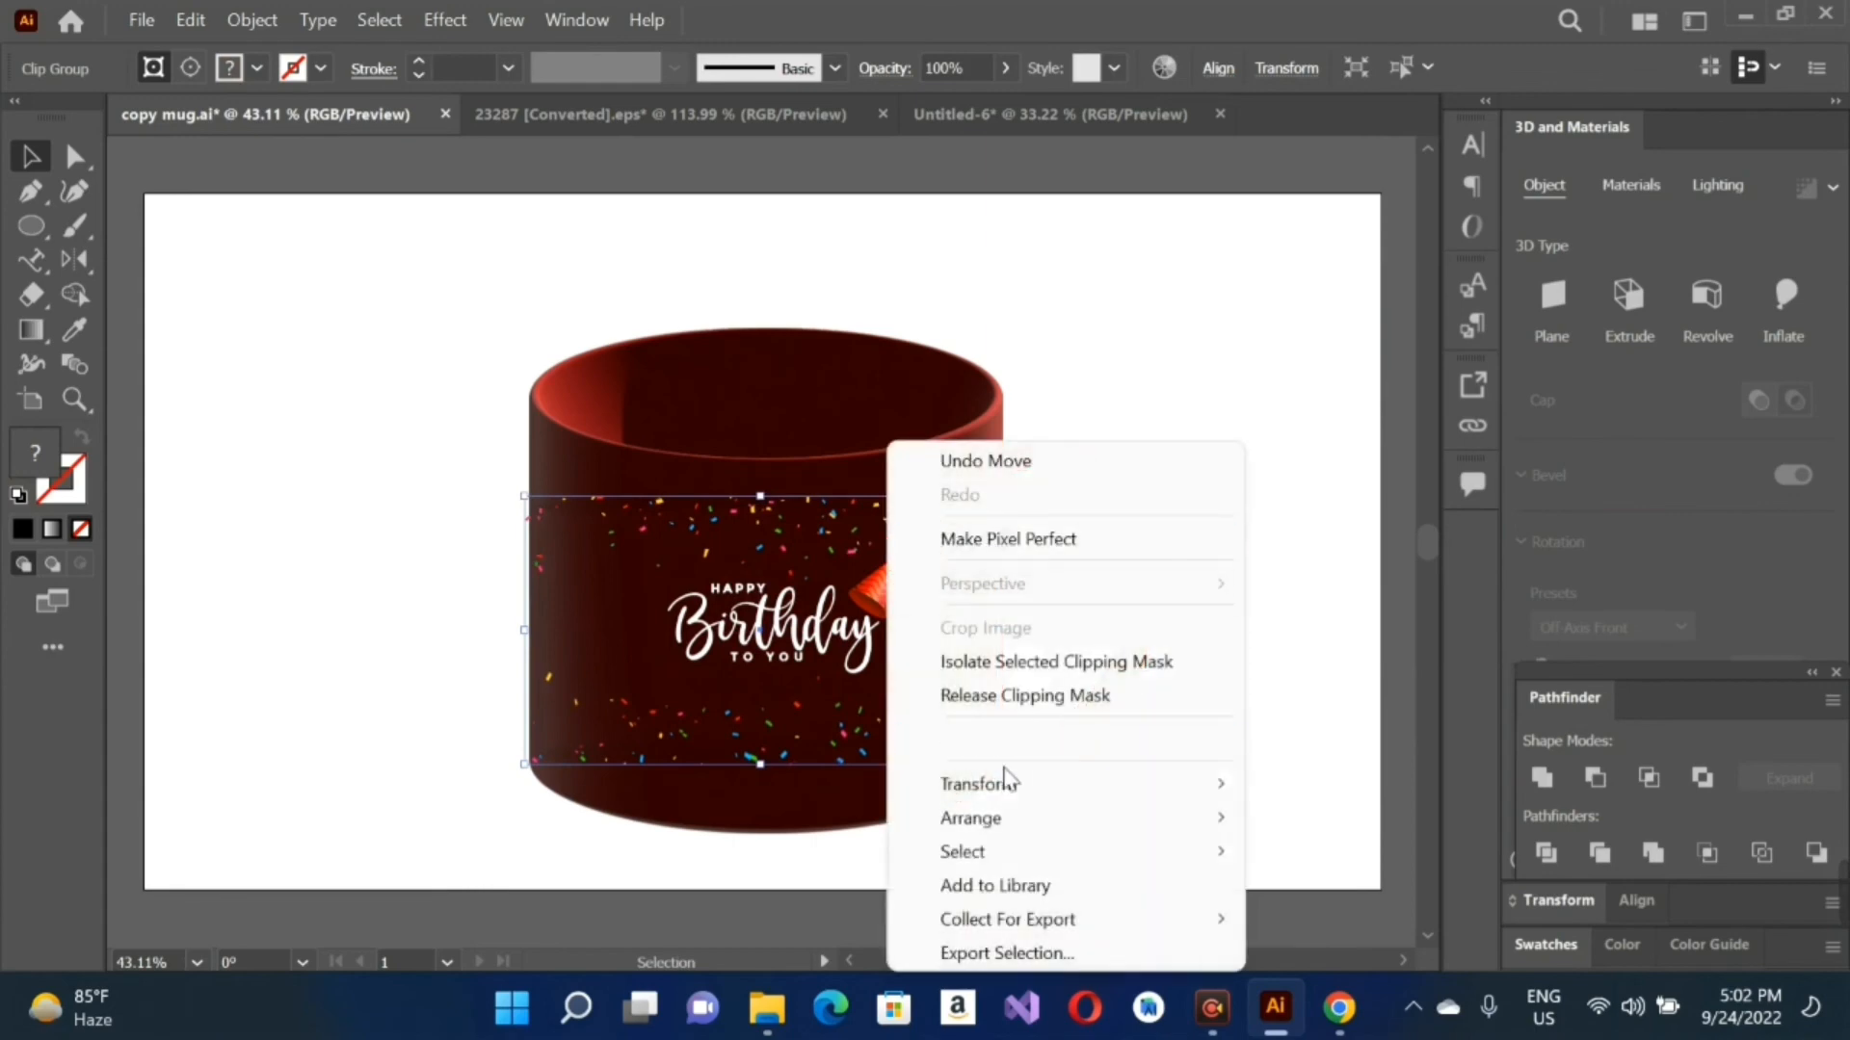
left_click(201, 6)
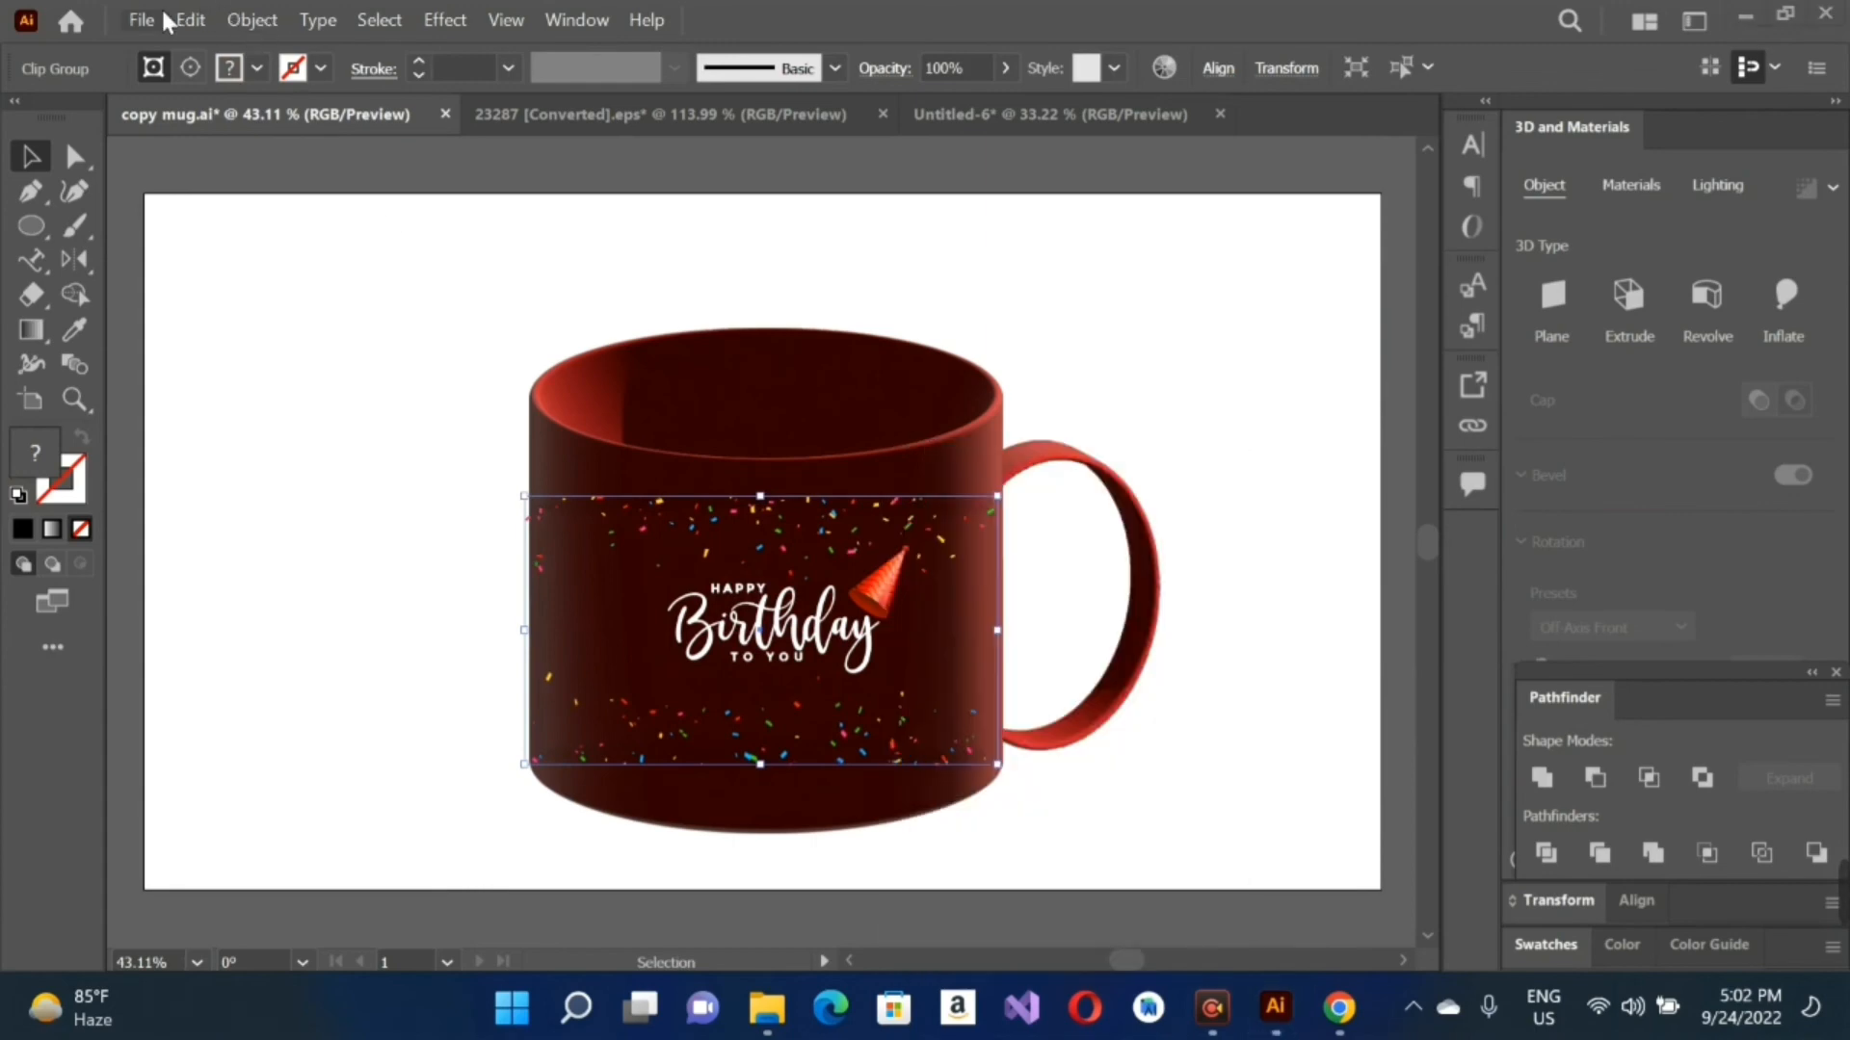
left_click(174, 20)
left_click(386, 136)
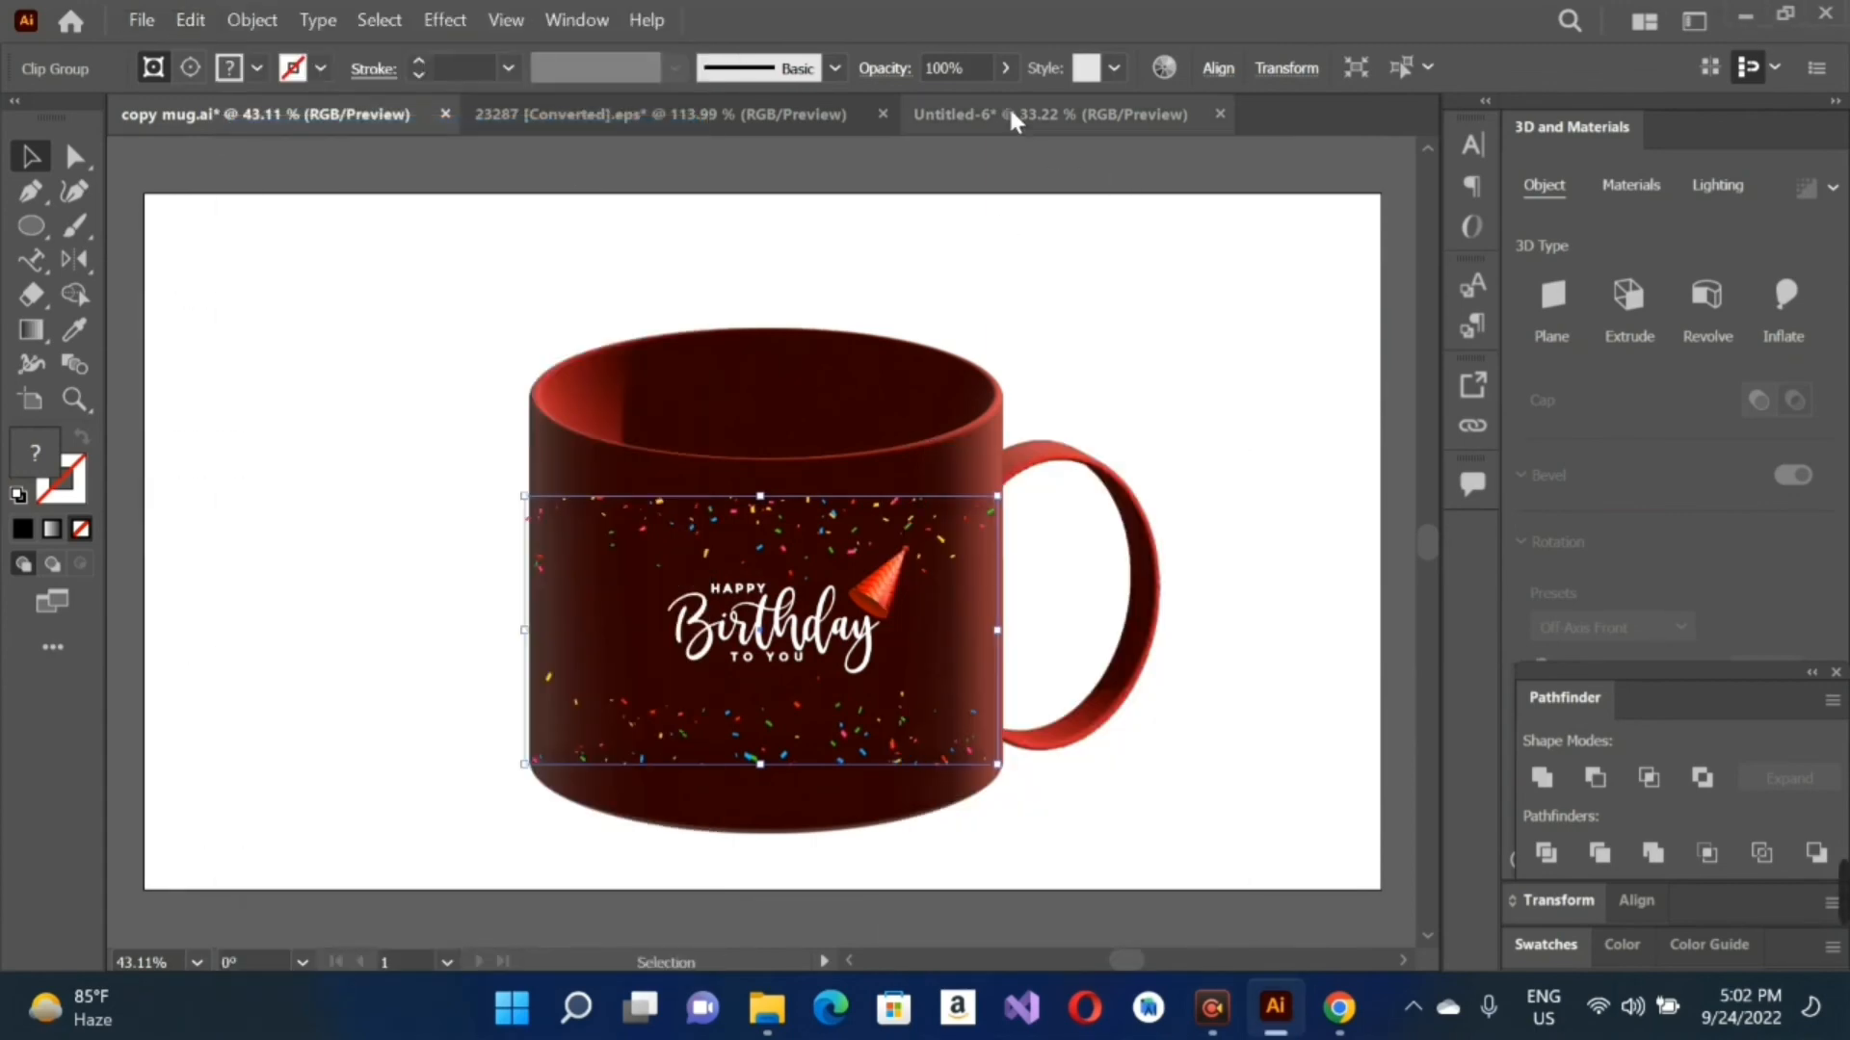
Step: Paste the confetti clip group into Untitled-6 and move the orange mug with its handle slightly up
left_click(1011, 116)
key("a")
key("ctrl+v")
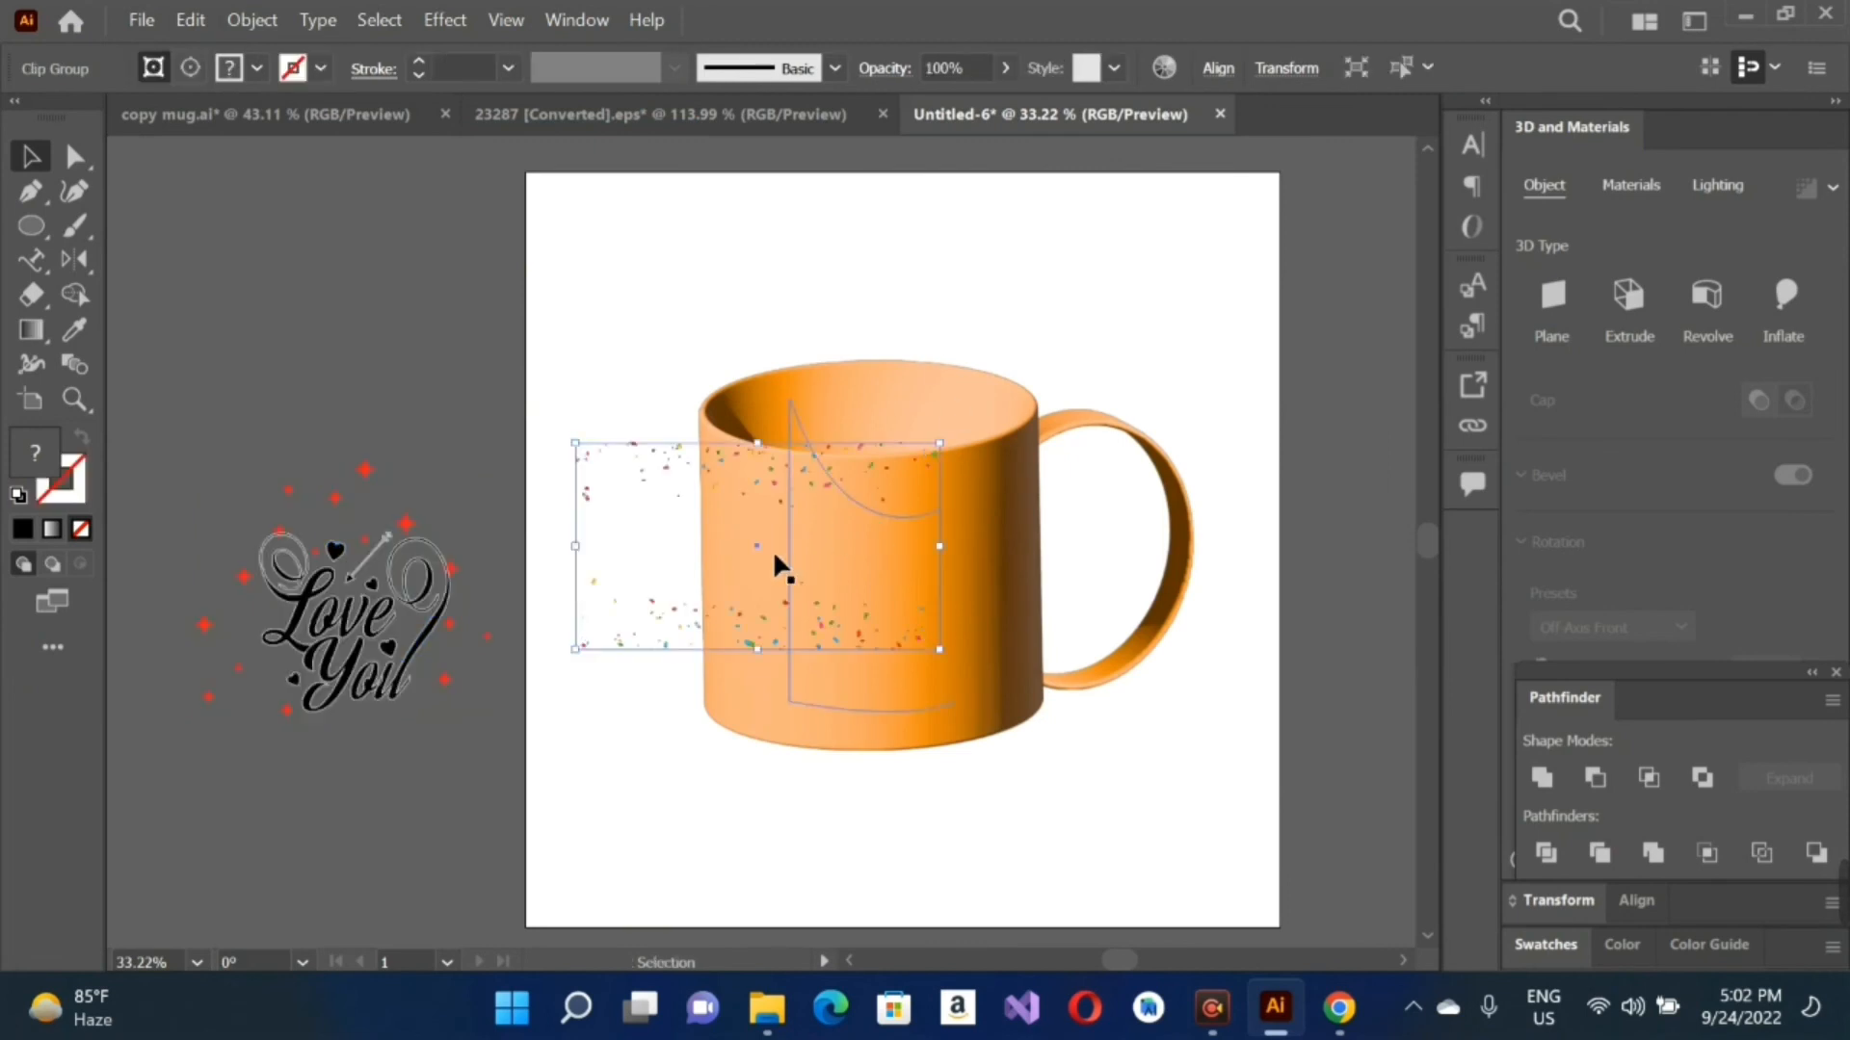
left_click_drag(708, 635, 794, 673)
left_click_drag(998, 742, 916, 656)
left_click(748, 718)
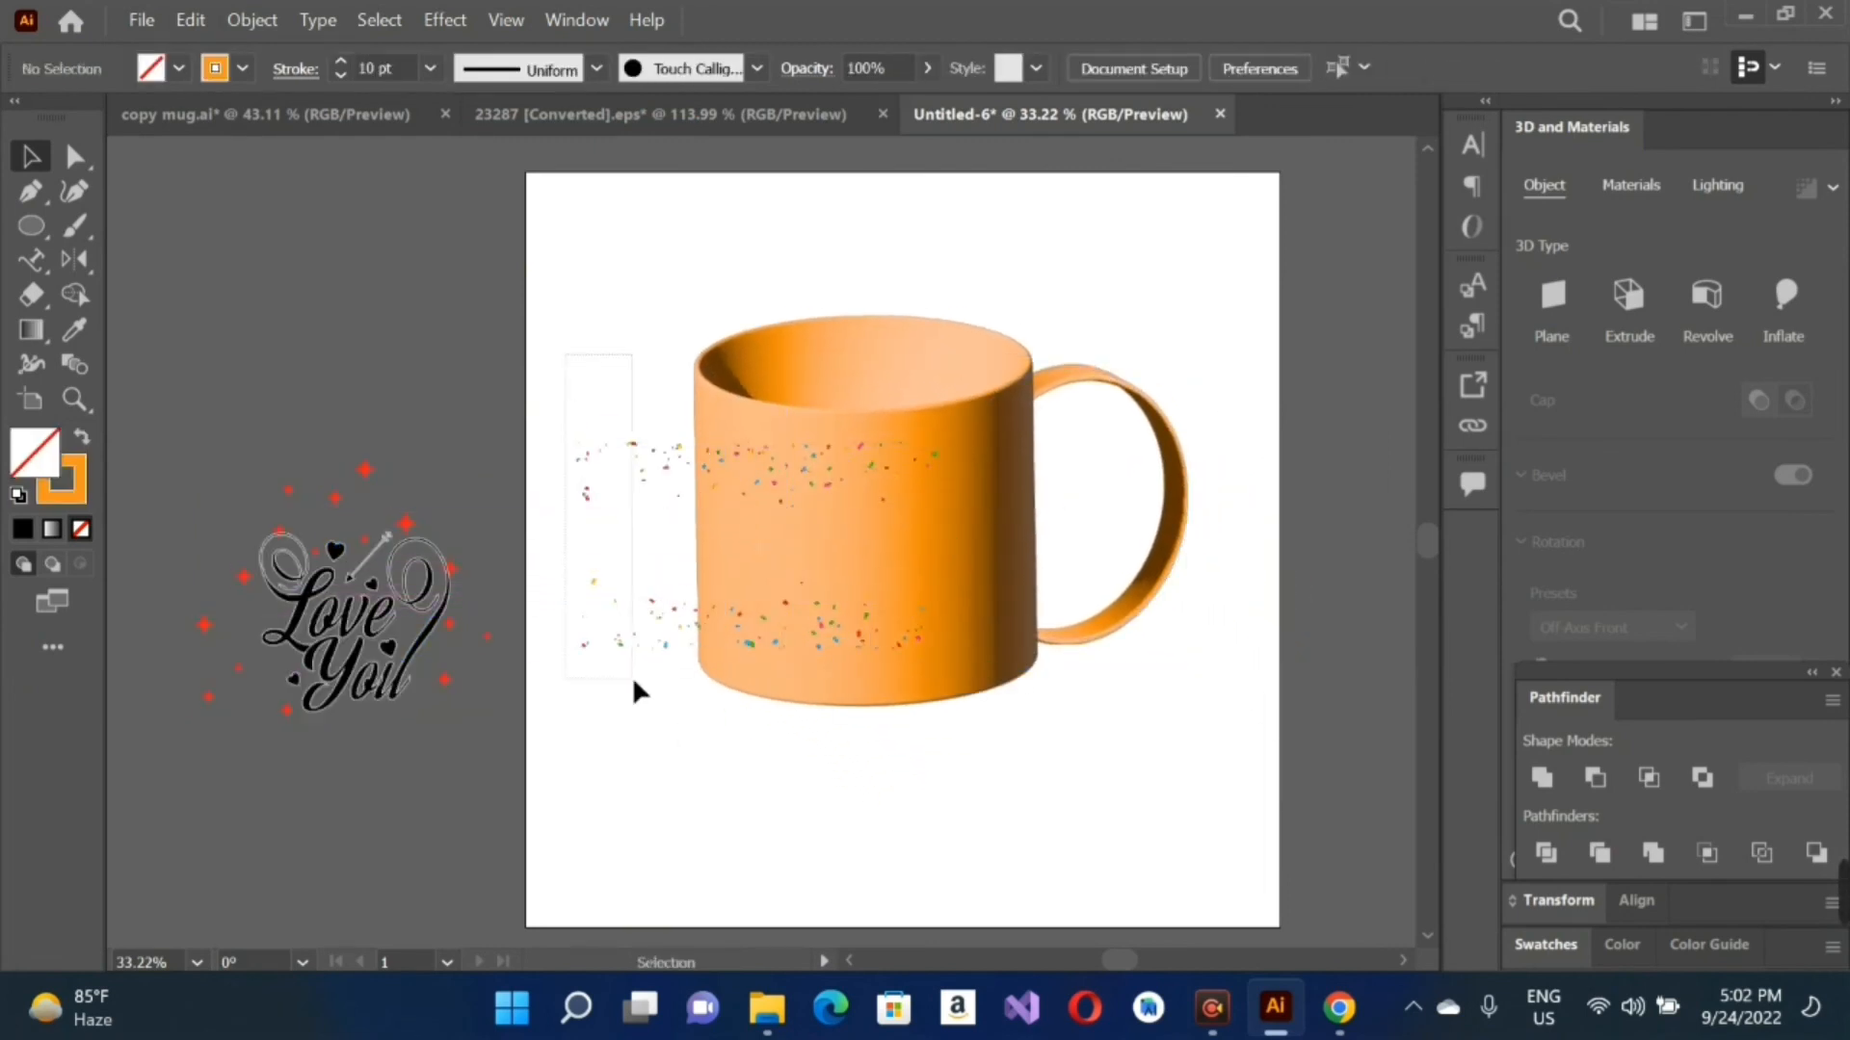
Step: Move the confetti clip group onto the orange mug's front and scale it down to fit within the body
left_click(651, 628)
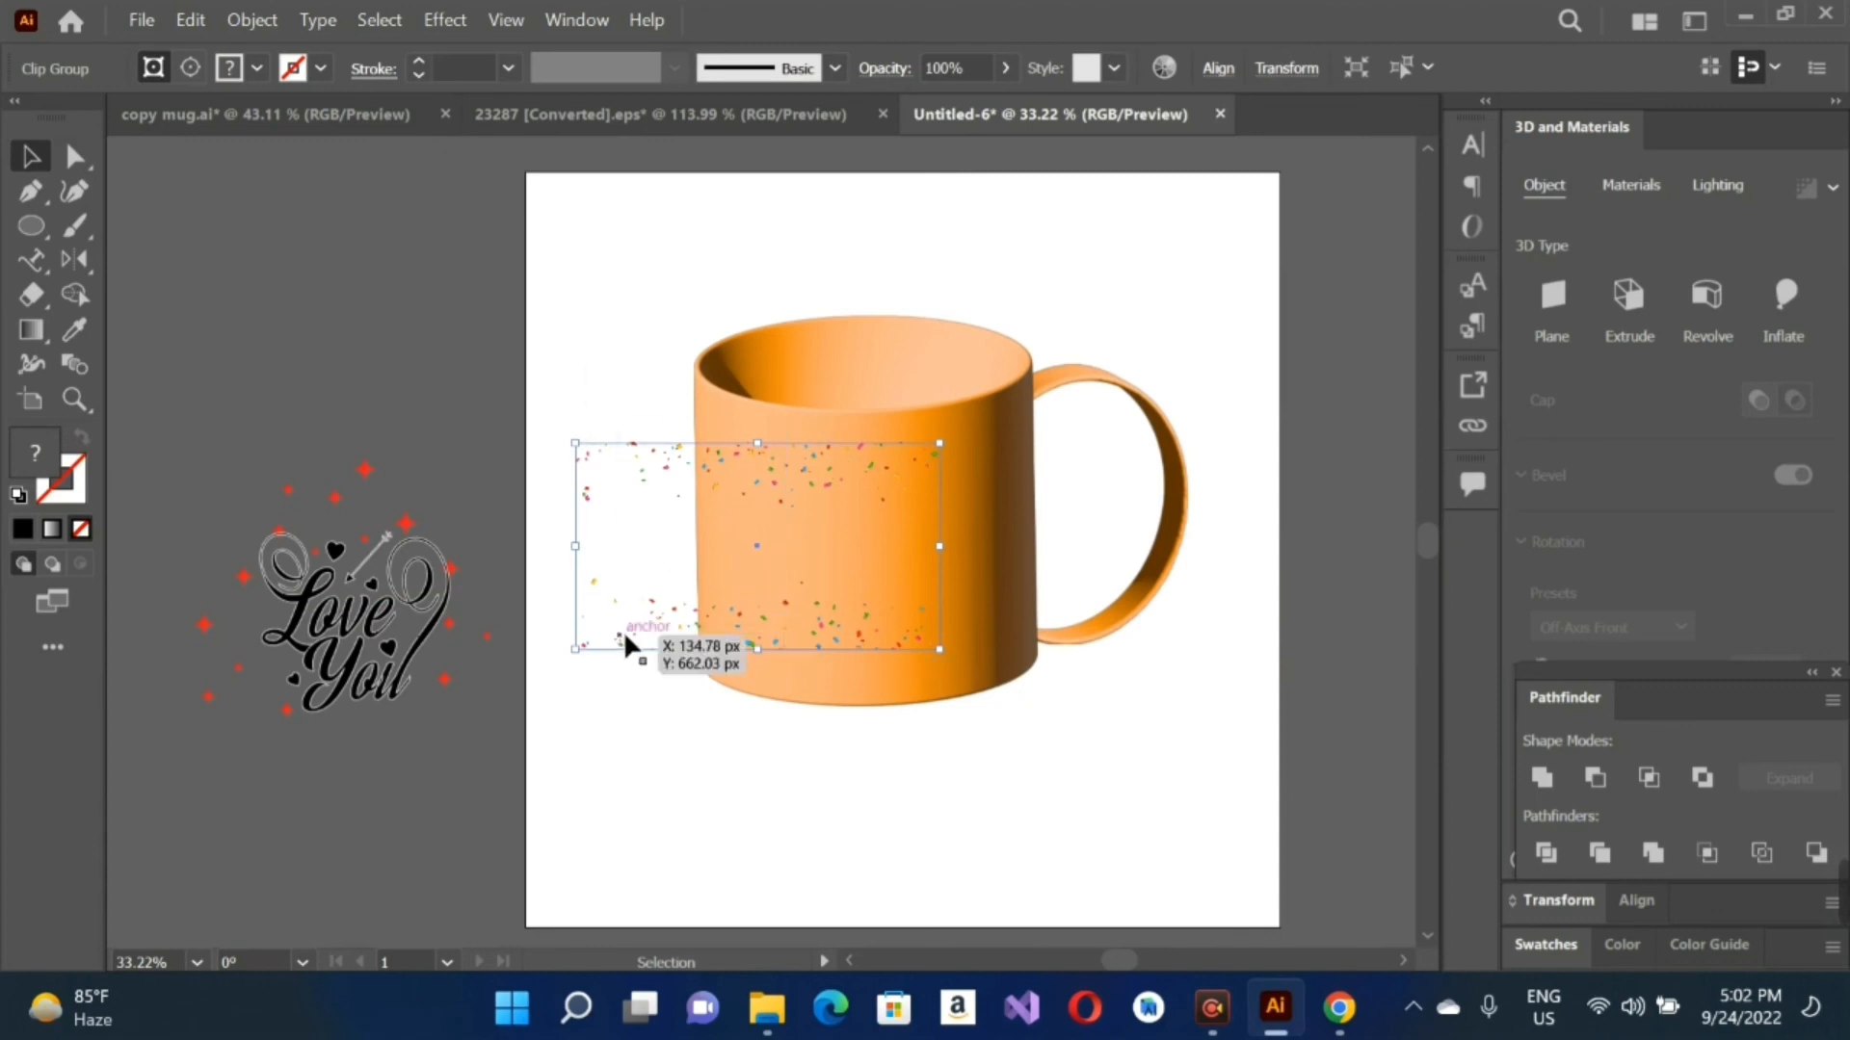
left_click_drag(708, 653, 833, 650)
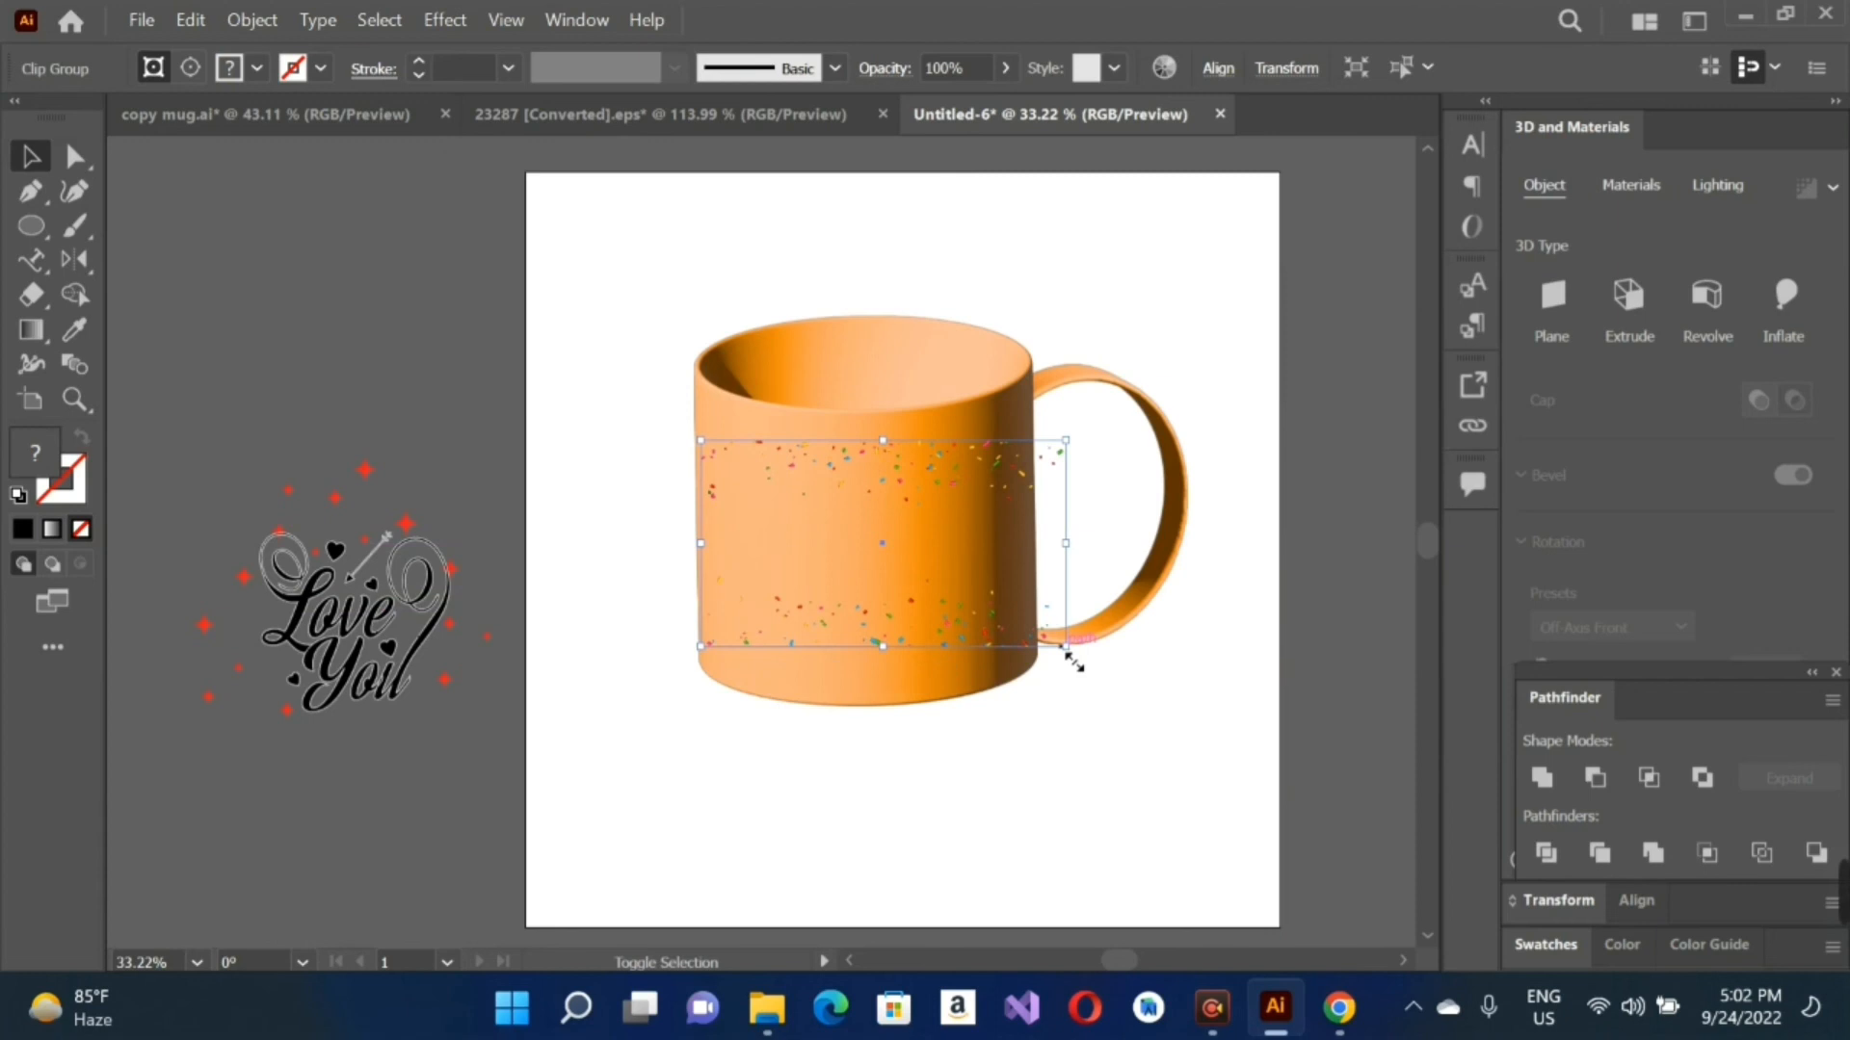
left_click_drag(1069, 659, 889, 627)
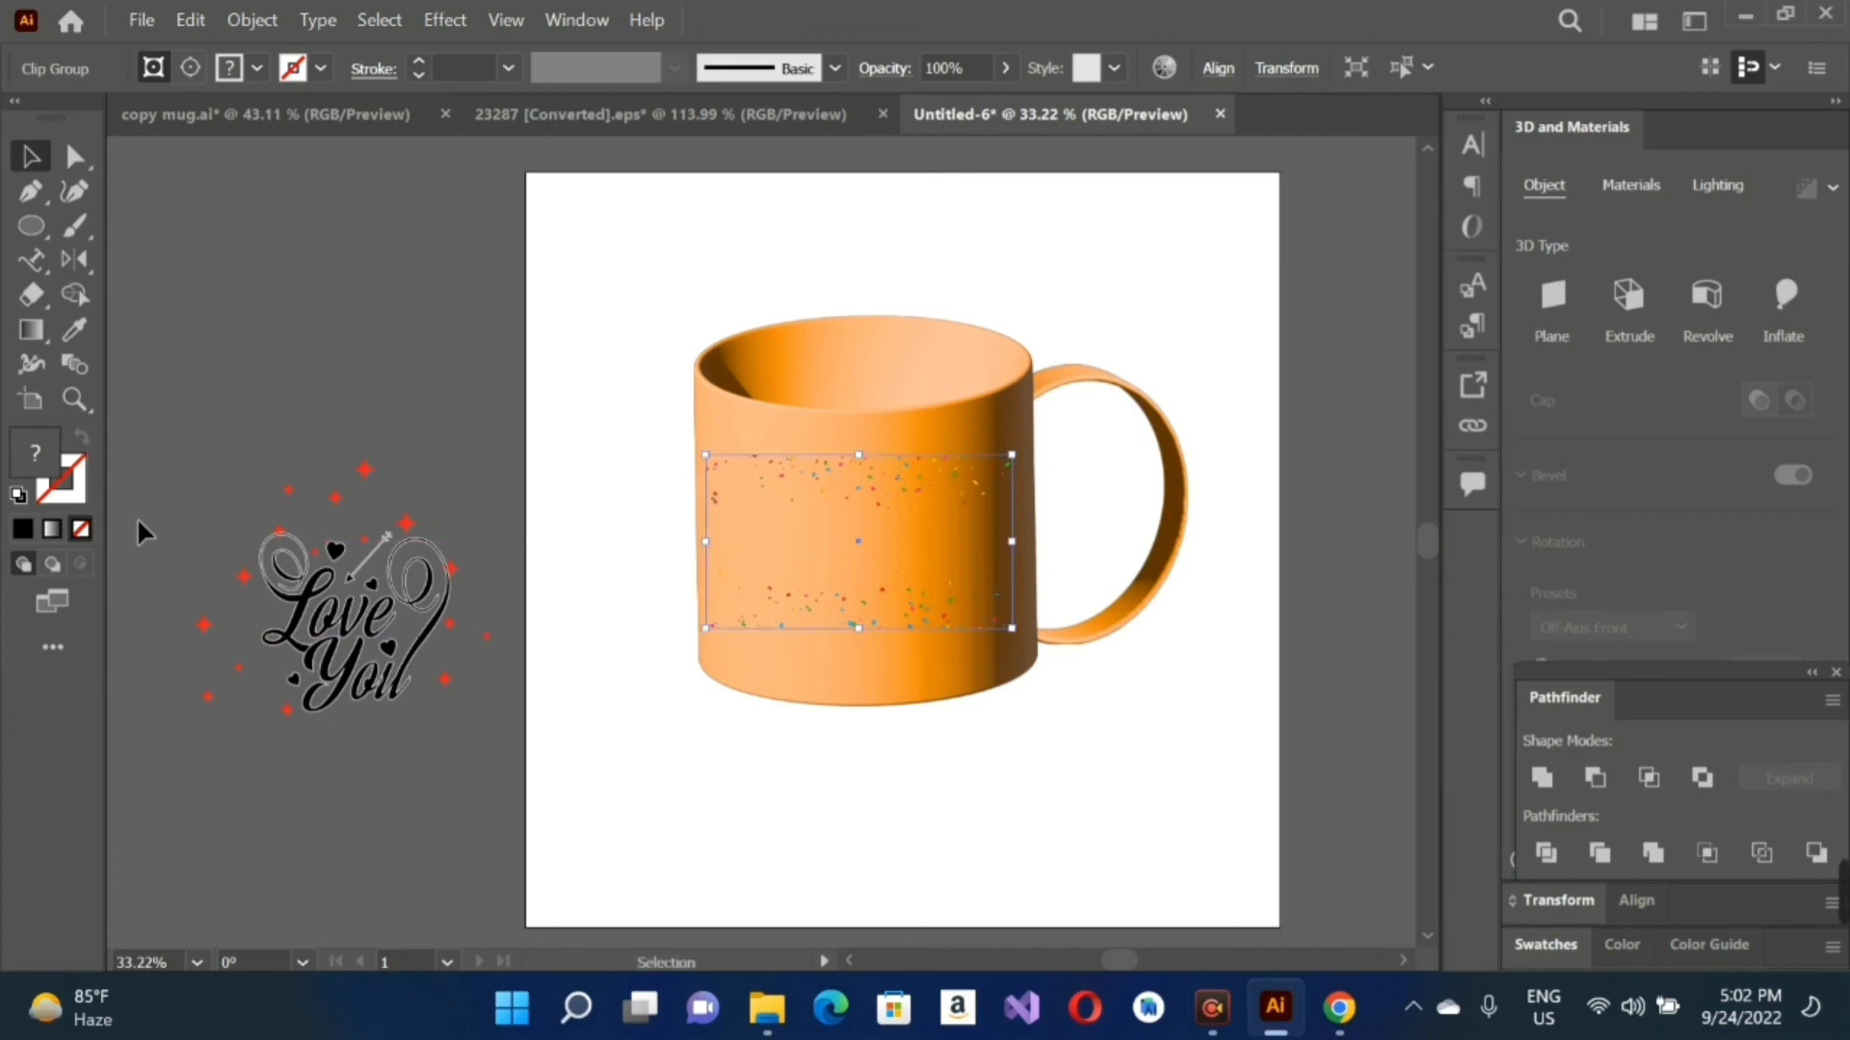
Step: Group the Love You lettering together with its surrounding stars and hearts beside the artboard
left_click(137, 528)
left_click(381, 626)
left_click(444, 680, "shift")
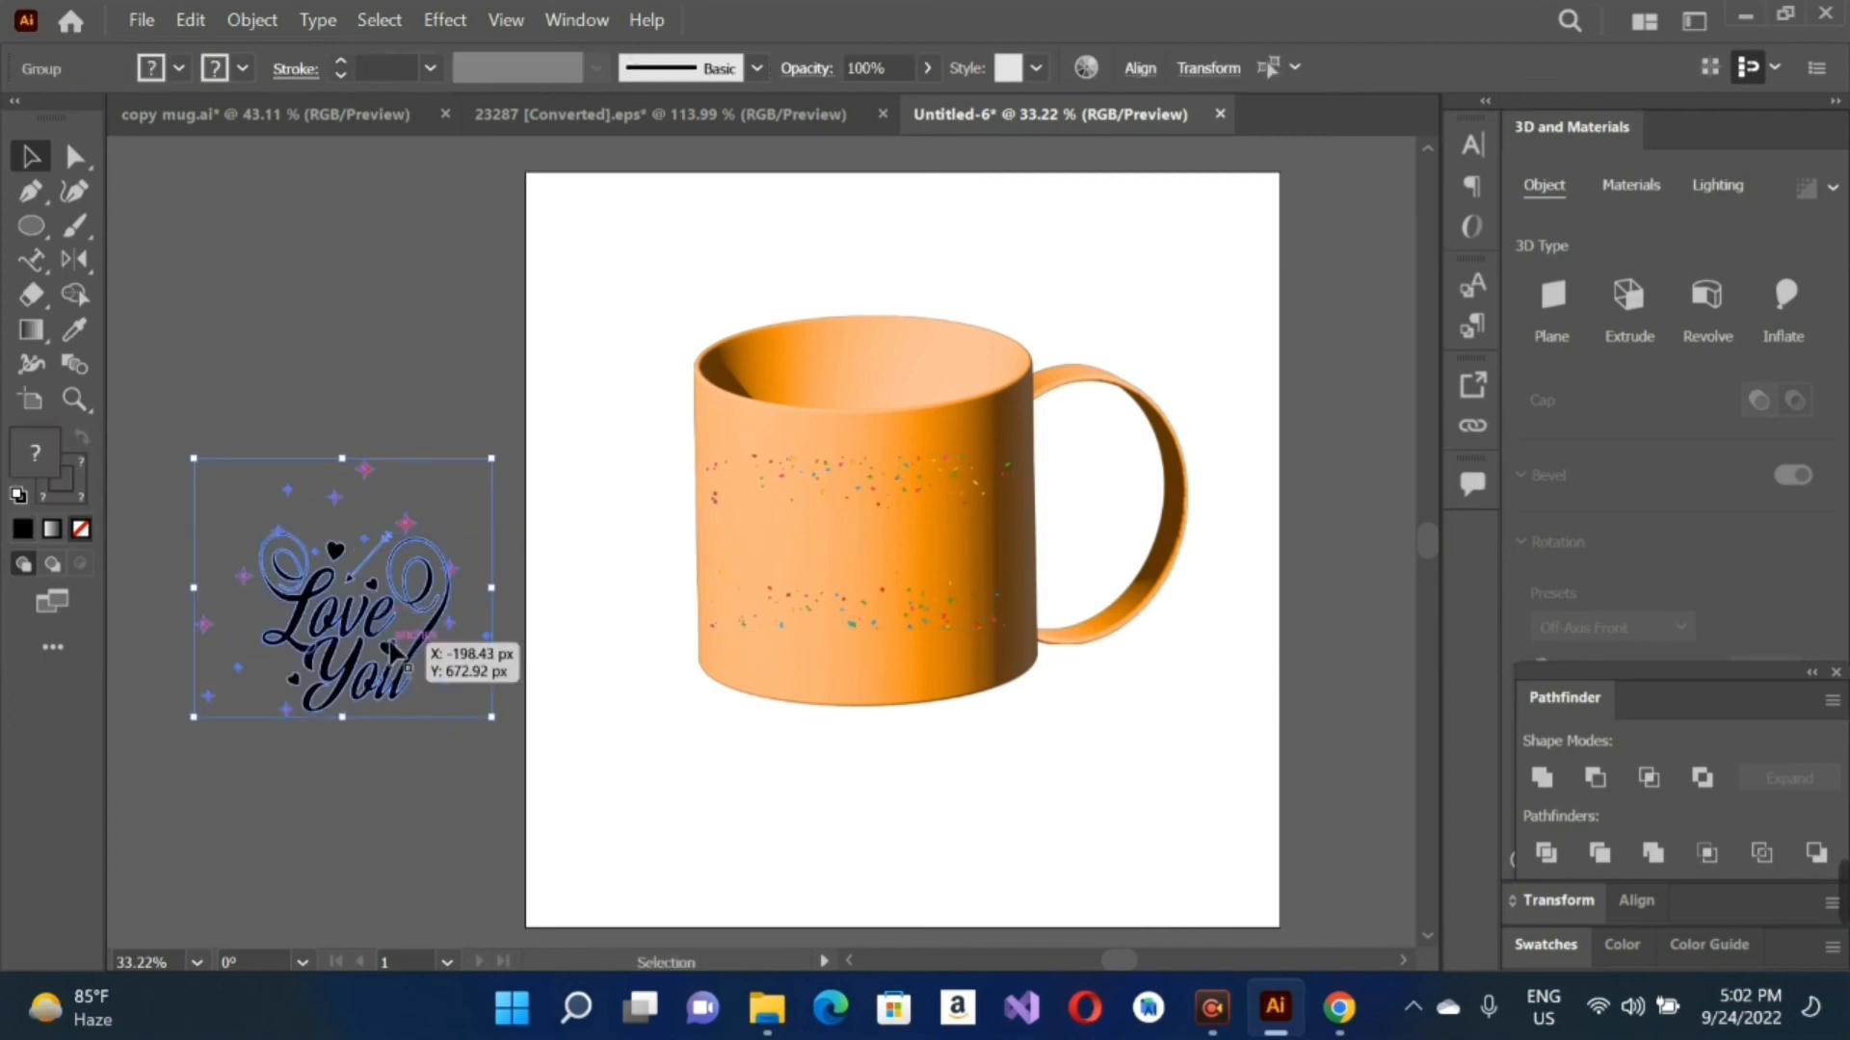
right_click(387, 643)
left_click(516, 374)
Step: Move the Love You group onto the orange mug's front over the confetti and scale it down slightly
left_click_drag(333, 665, 901, 622)
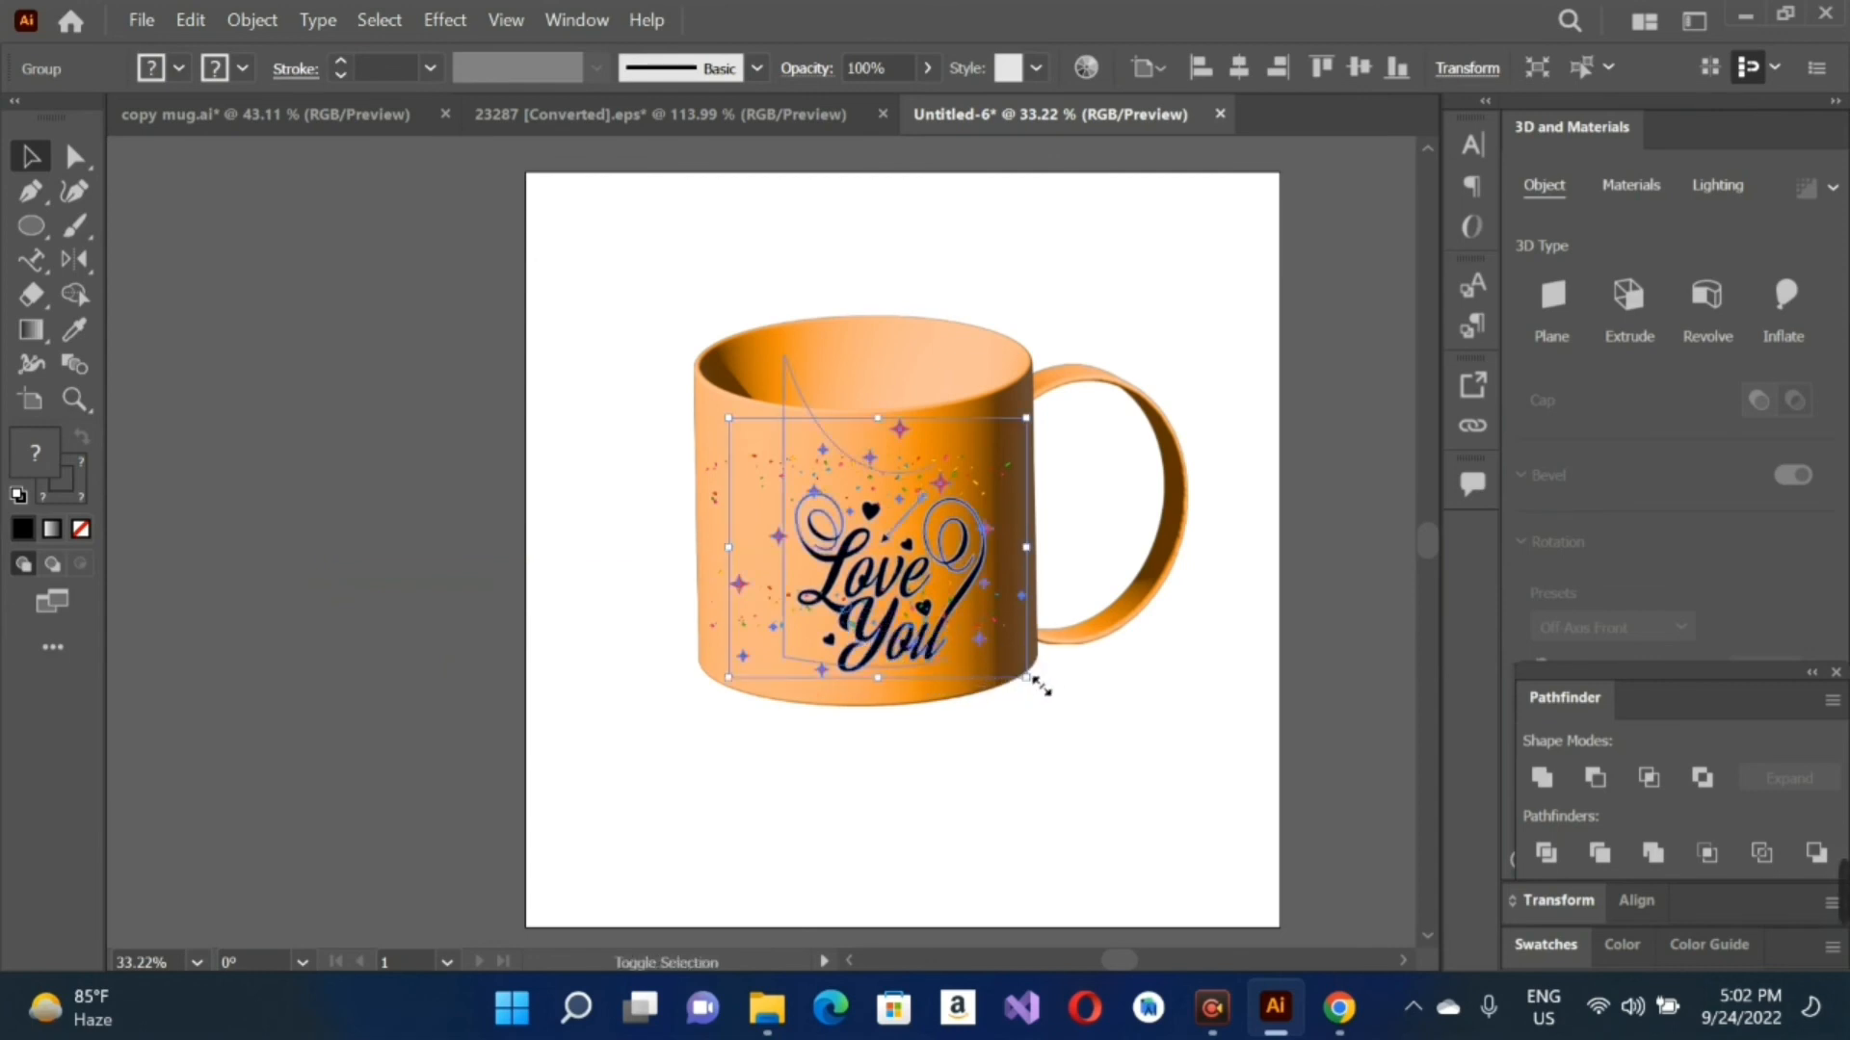
left_click_drag(1034, 680, 1027, 681)
left_click(278, 638)
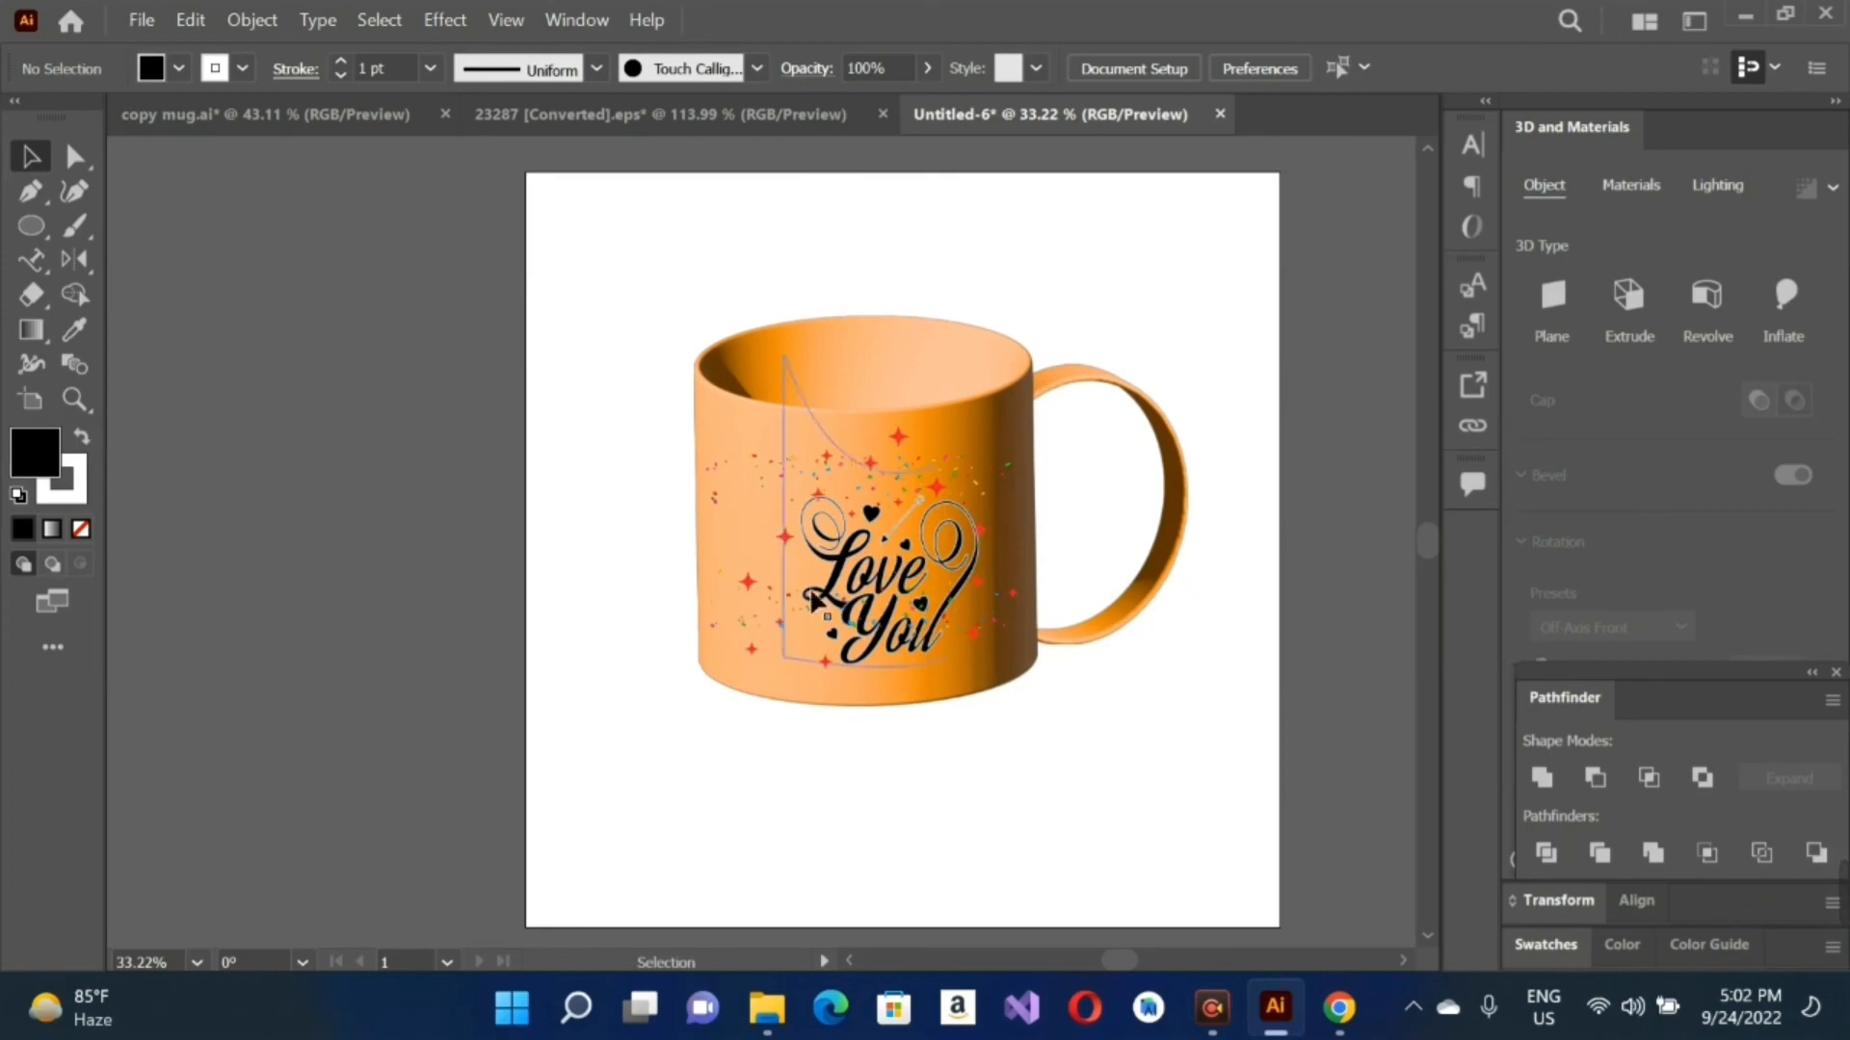